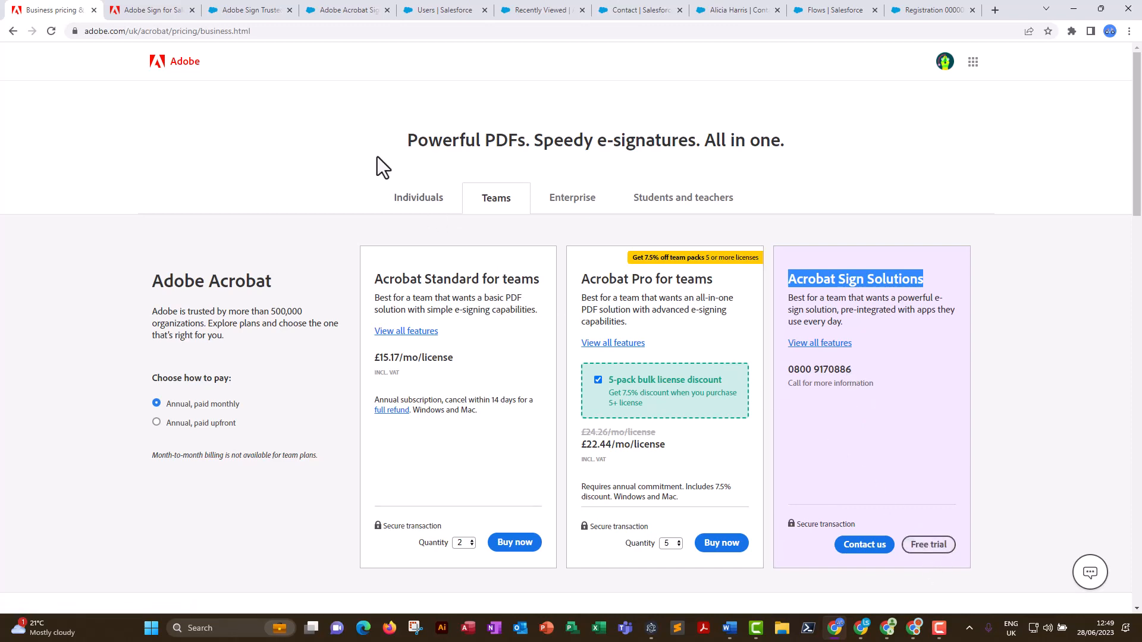
Review the overview and prerequisites in the Adobe Acrobat Sign for Salesforce installation guide.
{"action": "left_click", "coordinate": [141, 12]}
{"action": "scroll", "coordinate": [556, 328], "scroll_direction": "up", "scroll_amount": 3}
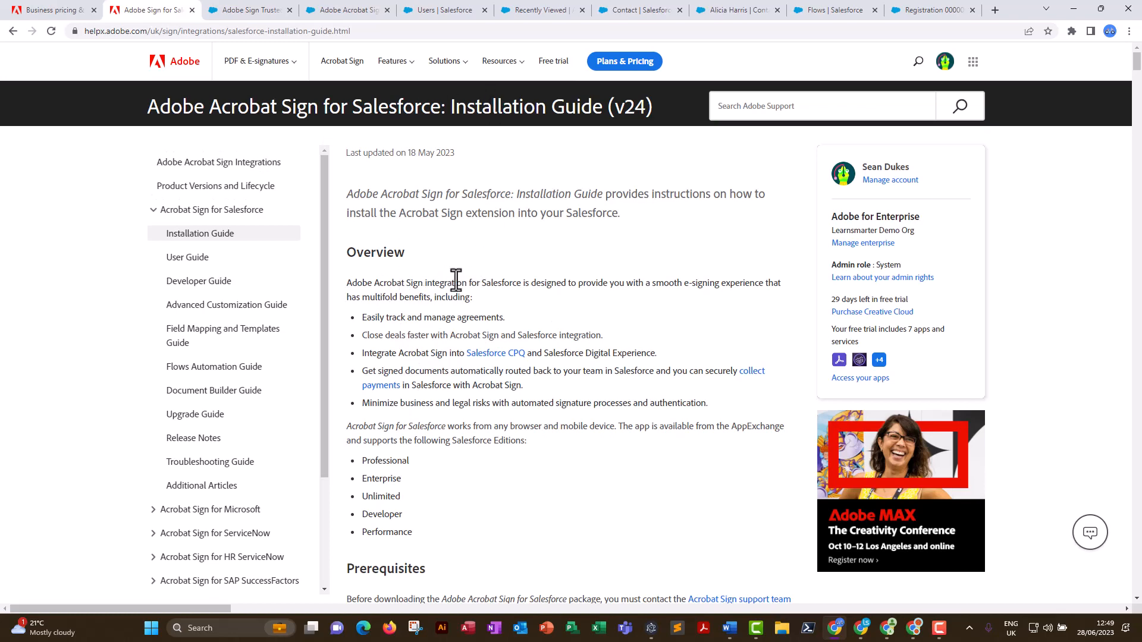
{"action": "scroll", "coordinate": [449, 351], "scroll_direction": "down", "scroll_amount": 4}
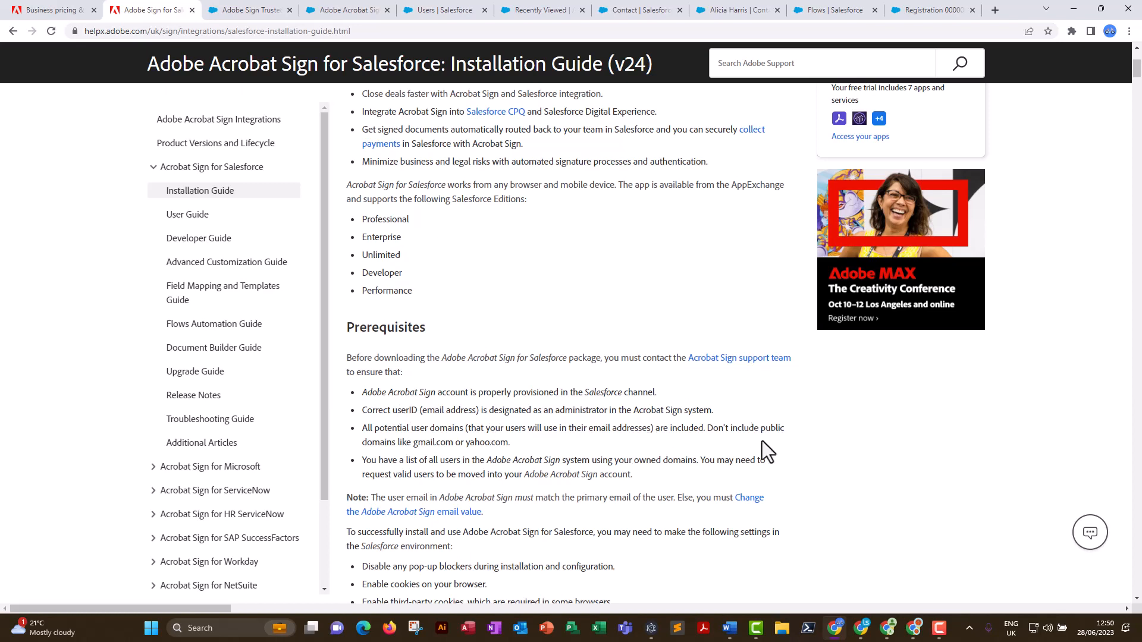
{"action": "scroll", "coordinate": [902, 496], "scroll_direction": "down", "scroll_amount": 2}
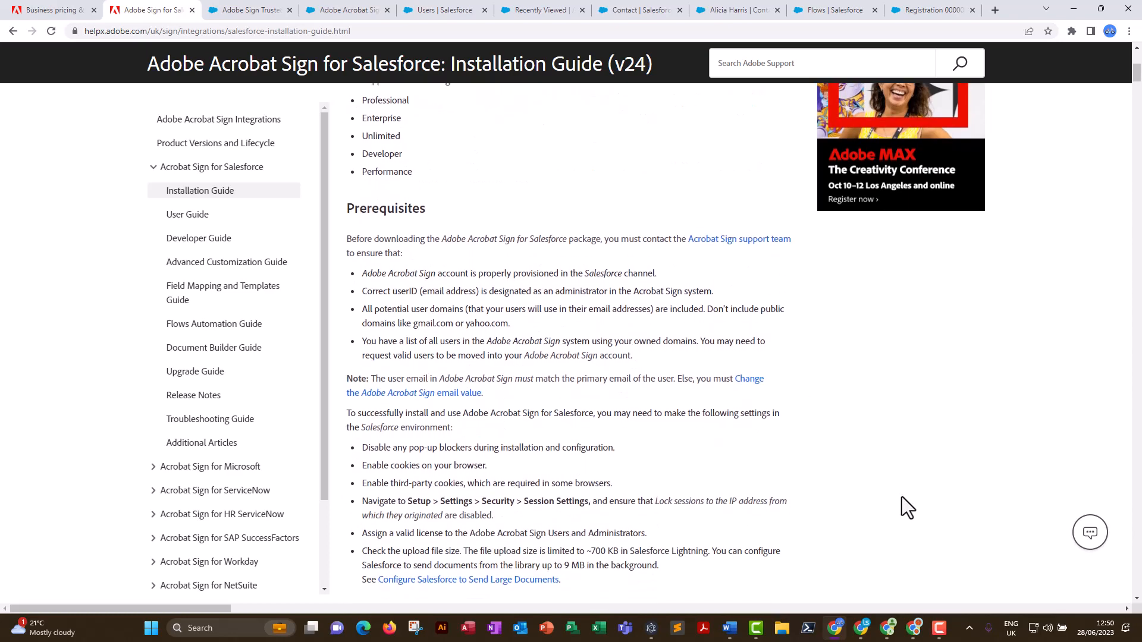
{"action": "scroll", "coordinate": [902, 497], "scroll_direction": "up", "scroll_amount": 4}
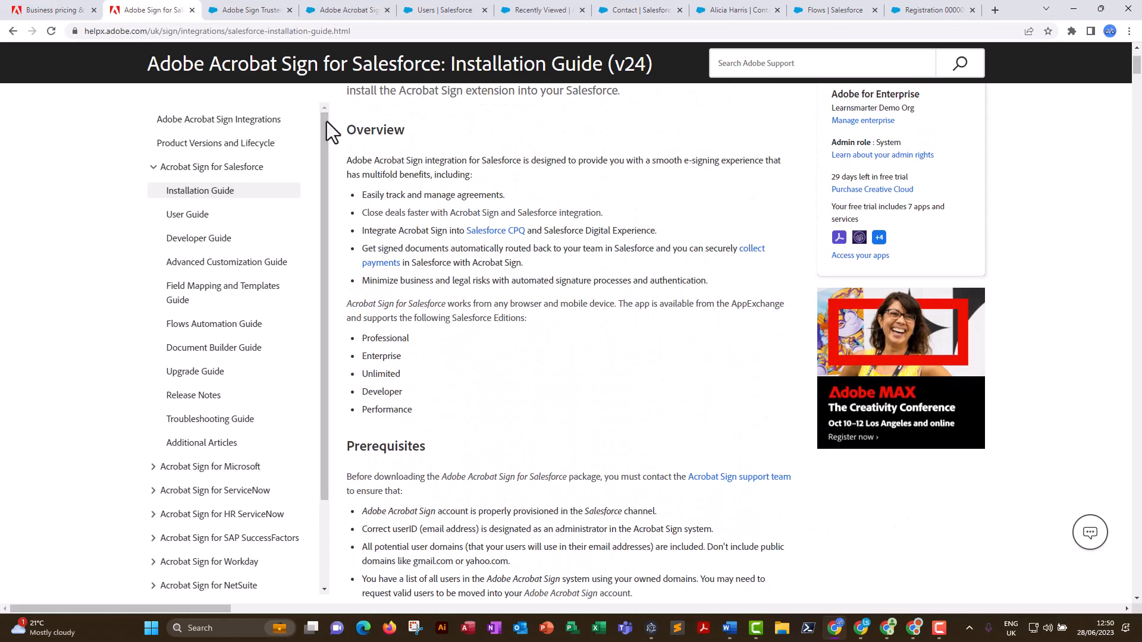
Look at the AppExchange listings for Adobe Sign and Adobe Acrobat Sign Document Builder for Salesforce.
{"action": "left_click", "coordinate": [253, 11]}
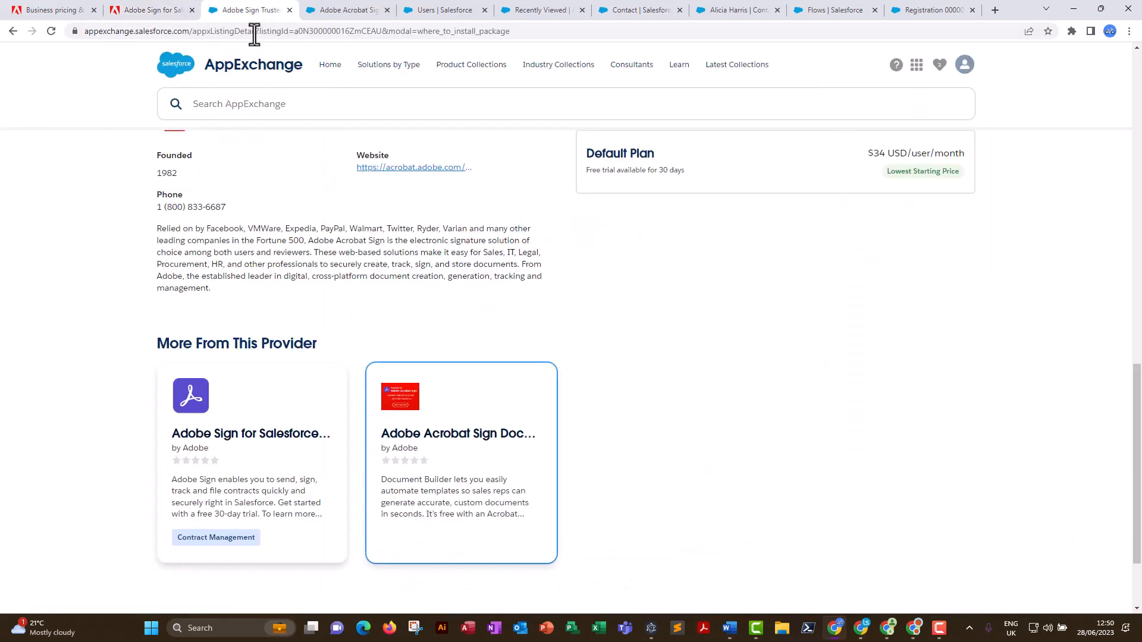
{"action": "scroll", "coordinate": [551, 297], "scroll_direction": "up", "scroll_amount": 15}
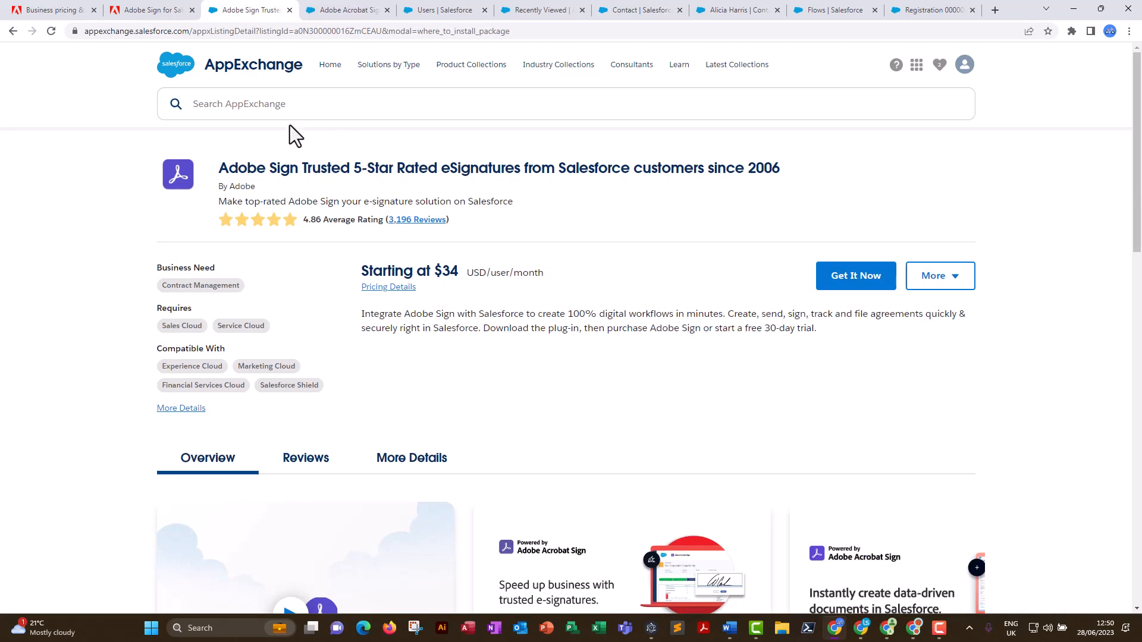
{"action": "left_click", "coordinate": [362, 10]}
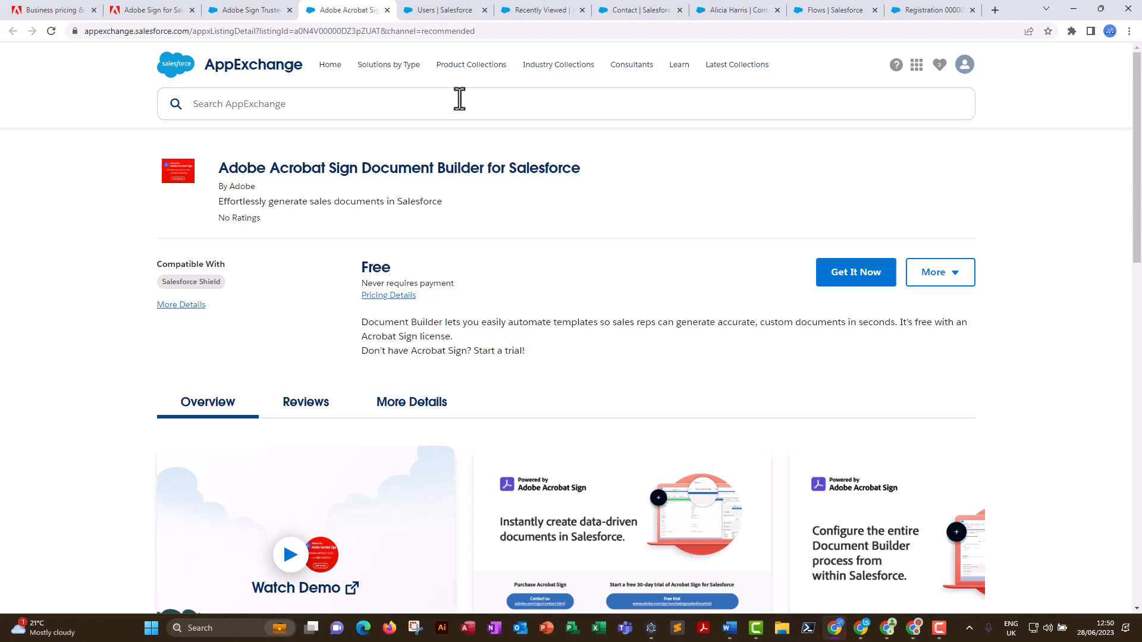
View the system administrator's user detail page in Salesforce Setup and locate its permission set assignments.
{"action": "left_click", "coordinate": [433, 12]}
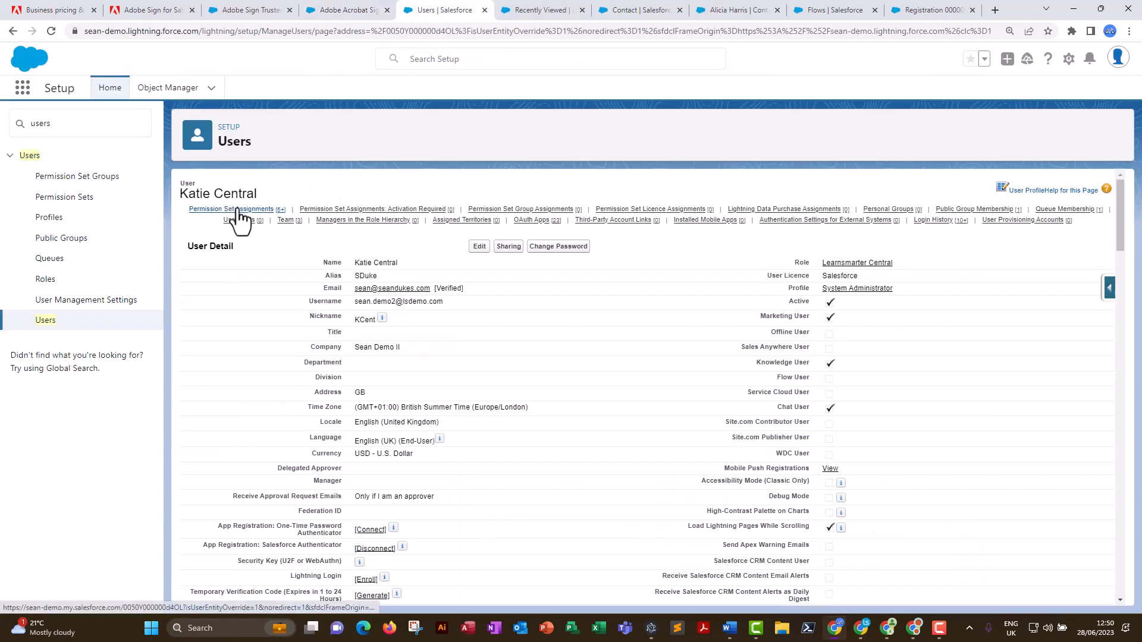
{"action": "mouse_move", "coordinate": [239, 215]}
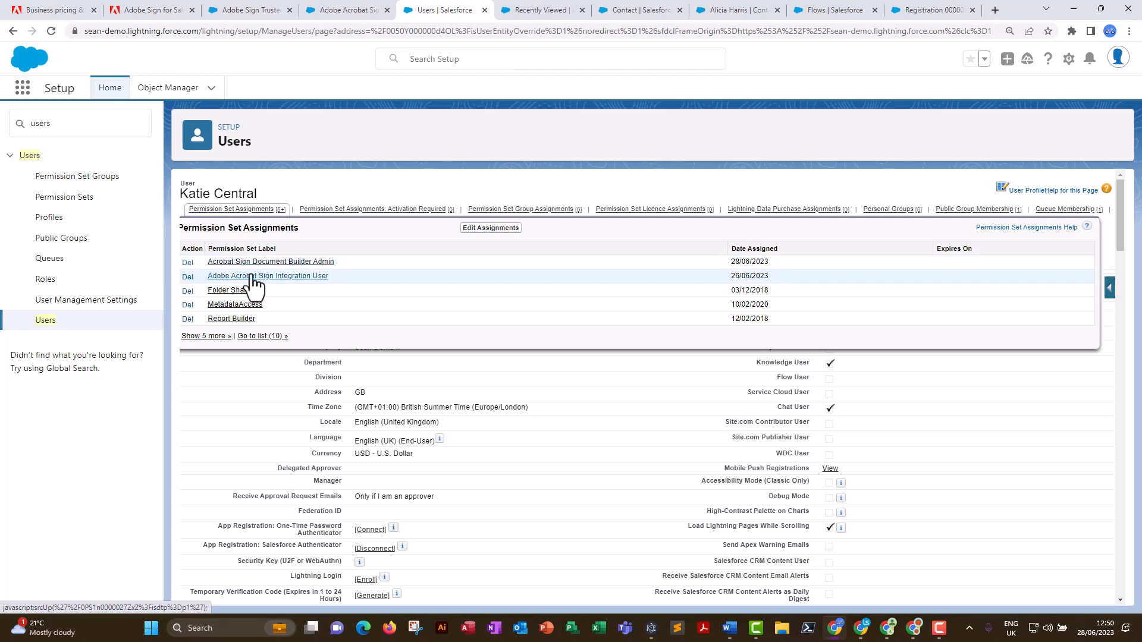
View the Adobe Acrobat Sign Admin page and its setup wizard, exiting the wizard without linking an account.
{"action": "left_click", "coordinate": [533, 13]}
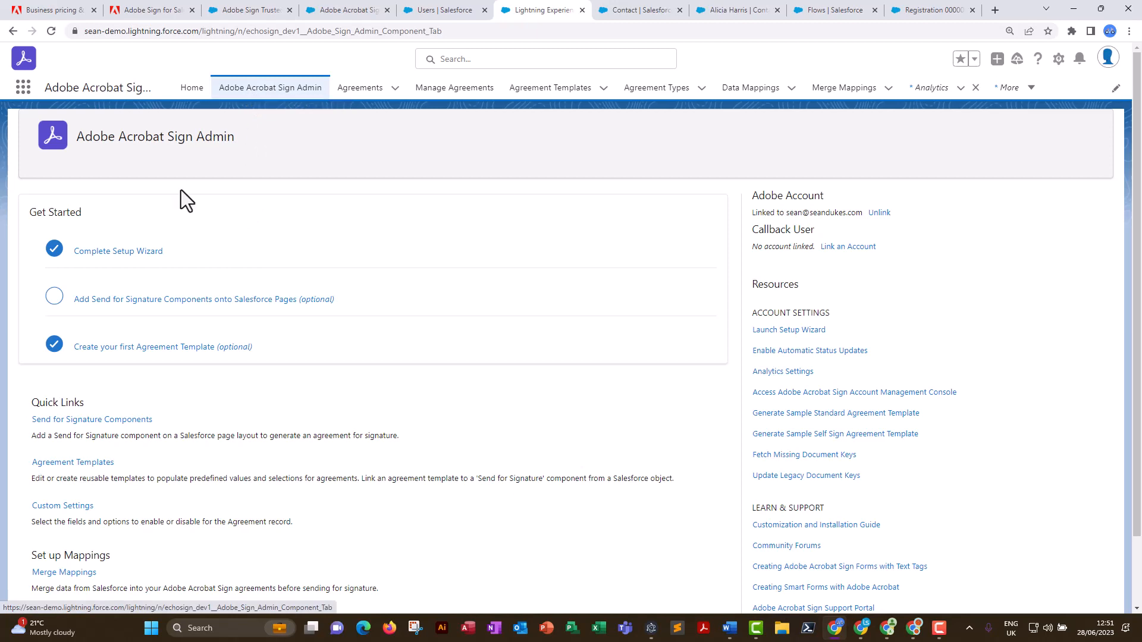
{"action": "left_click", "coordinate": [122, 257]}
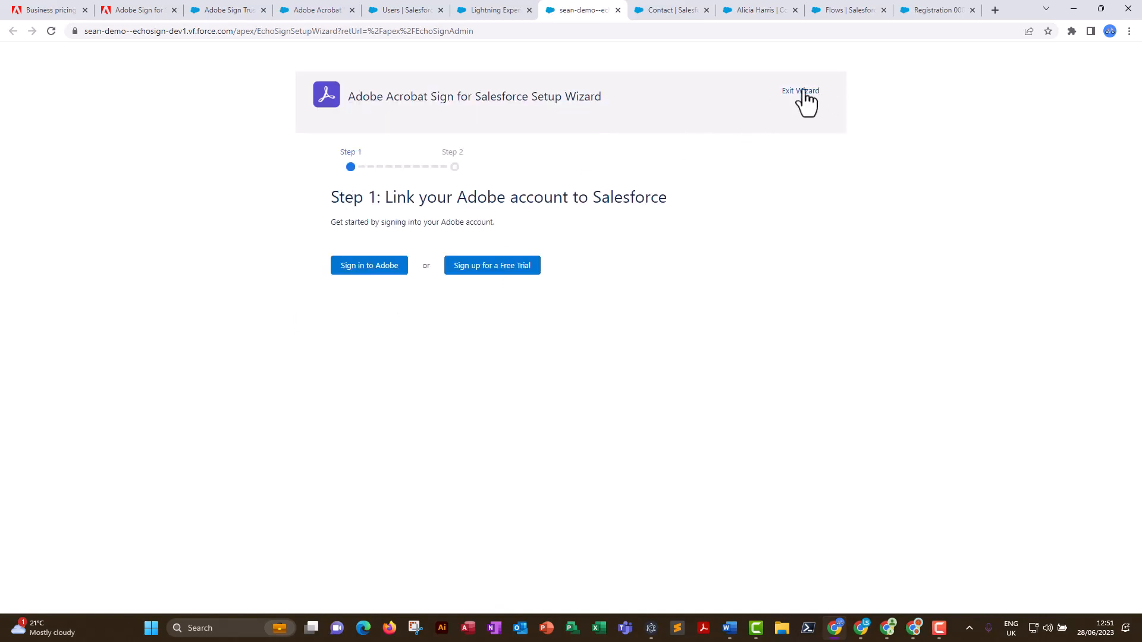
{"action": "left_click", "coordinate": [803, 93]}
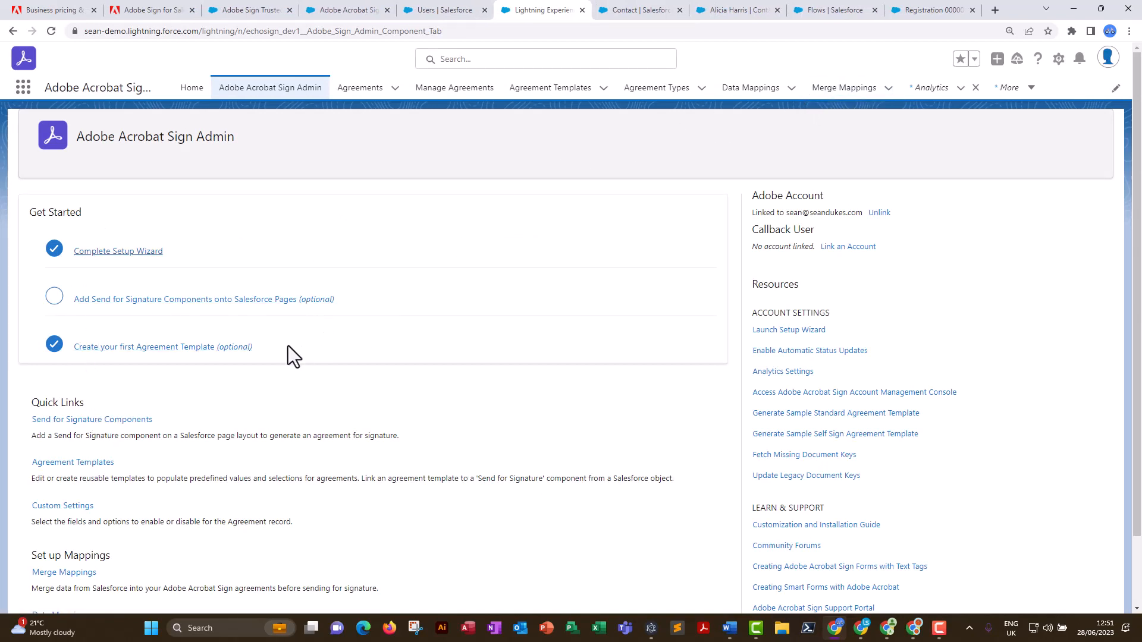
Create a new agreement template named "Contact POC".
{"action": "left_click", "coordinate": [543, 90]}
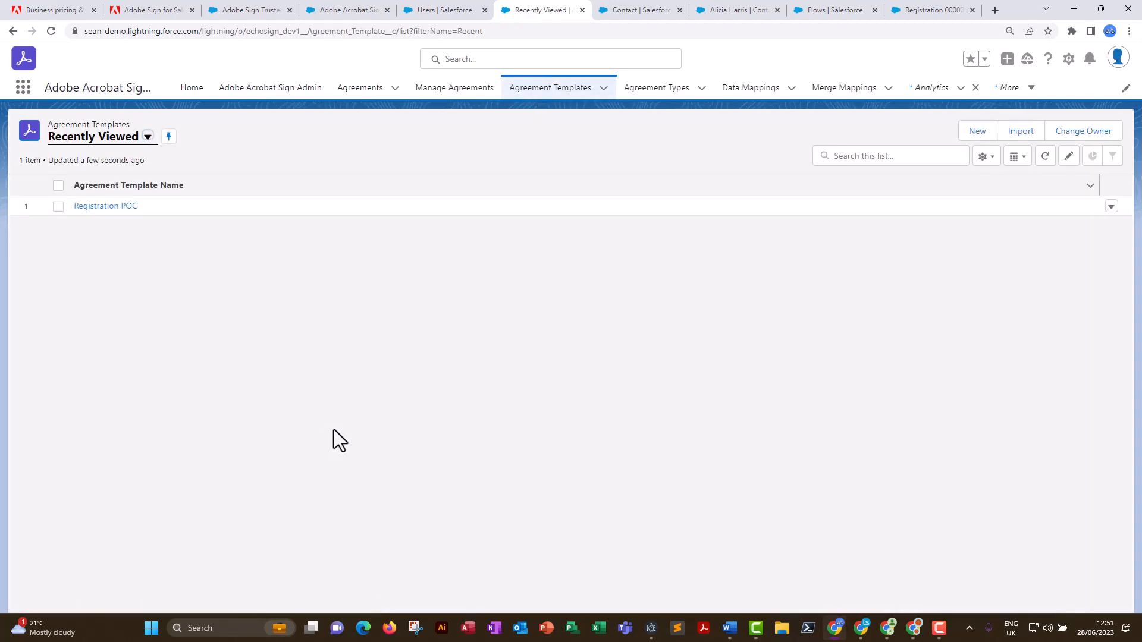
{"action": "left_click", "coordinate": [978, 133]}
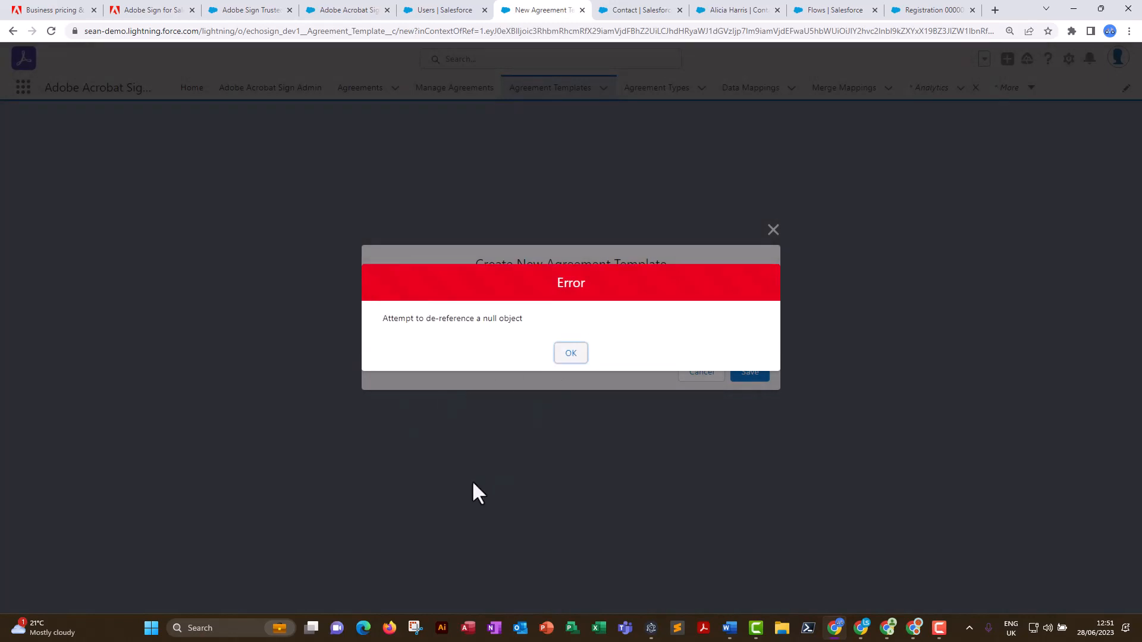
{"action": "left_click", "coordinate": [565, 358]}
{"action": "left_click", "coordinate": [439, 337]}
{"action": "type", "text": "Contcat"}
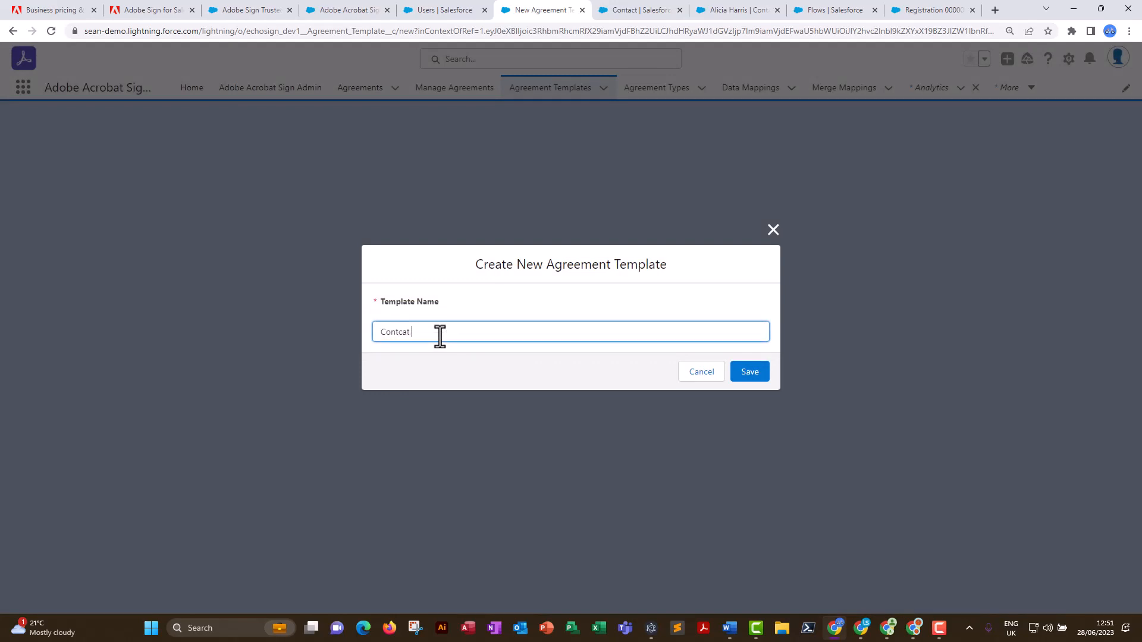
{"action": "key", "text": "BackSpace"}
{"action": "key", "text": "BackSpace"}
{"action": "key", "text": "BackSpace"}
{"action": "key", "text": "BackSpace"}
{"action": "type", "text": "act POC"}
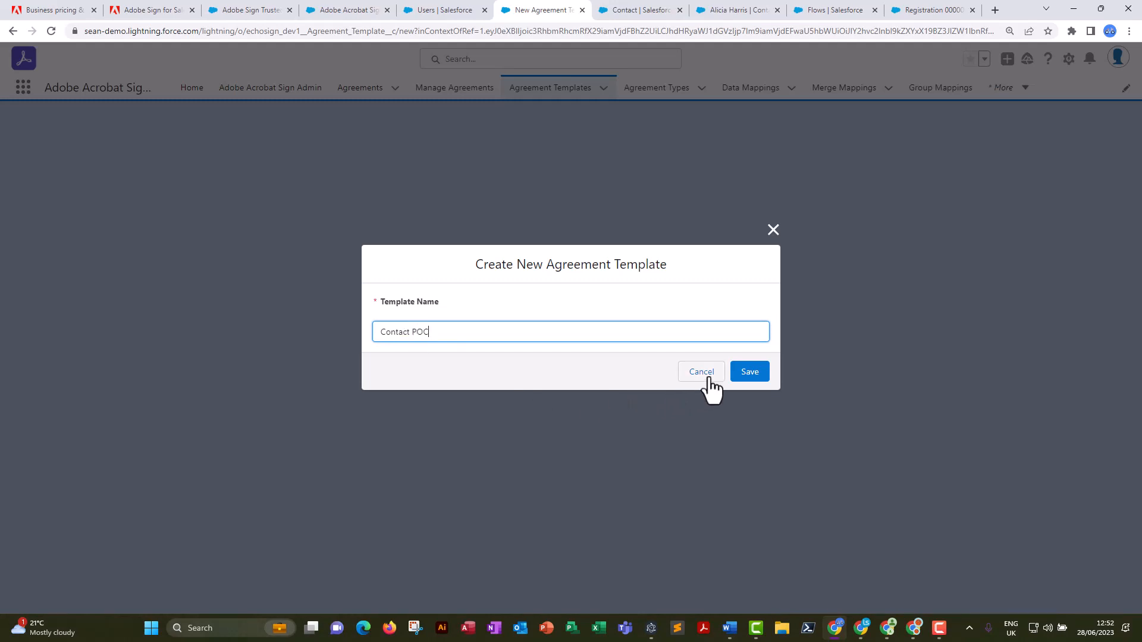
{"action": "left_click", "coordinate": [744, 380]}
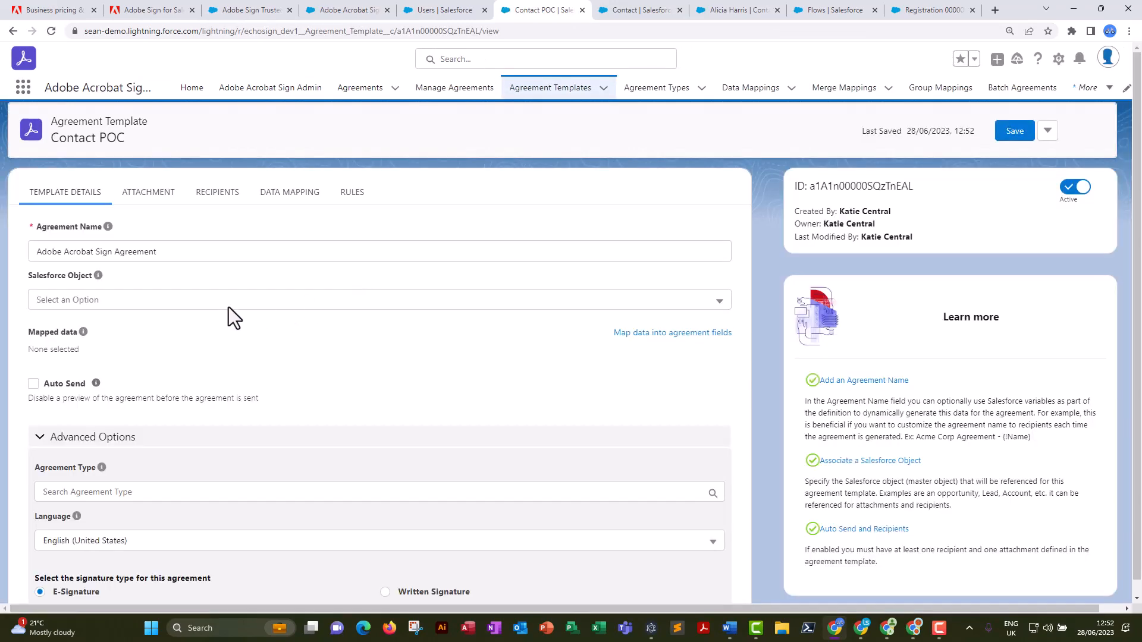
Associate the agreement template with the Contact object from the other objects, enable Auto Send, and save the template.
{"action": "left_click", "coordinate": [141, 301]}
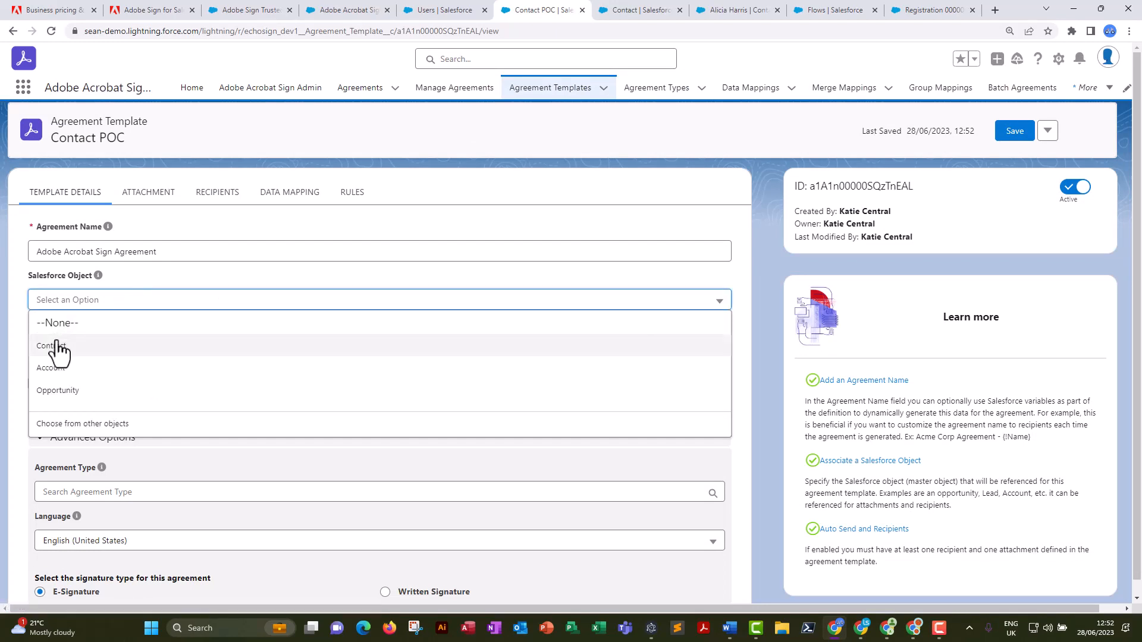
{"action": "left_click", "coordinate": [82, 423]}
{"action": "left_click", "coordinate": [106, 325]}
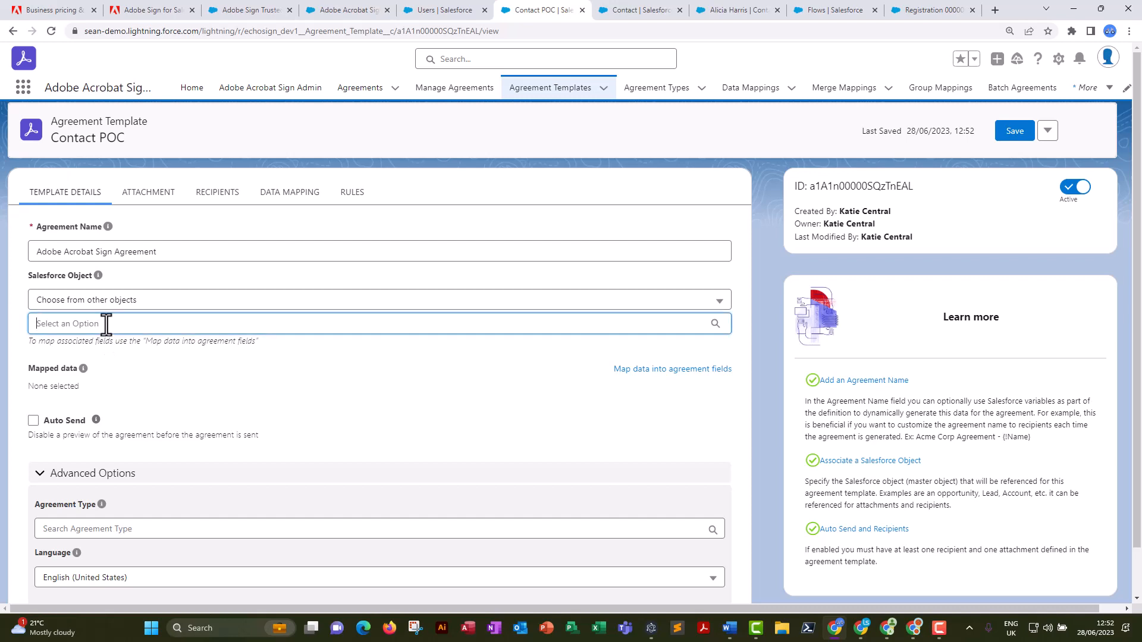
{"action": "type", "text": "Contact"}
{"action": "left_click", "coordinate": [716, 326]}
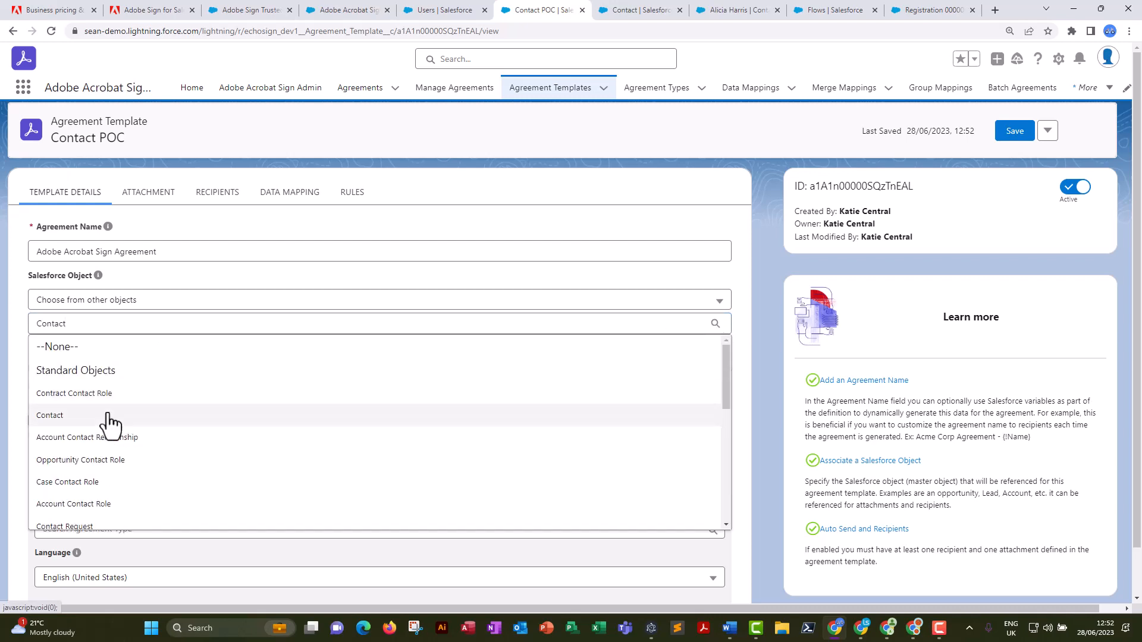
{"action": "left_click", "coordinate": [52, 416]}
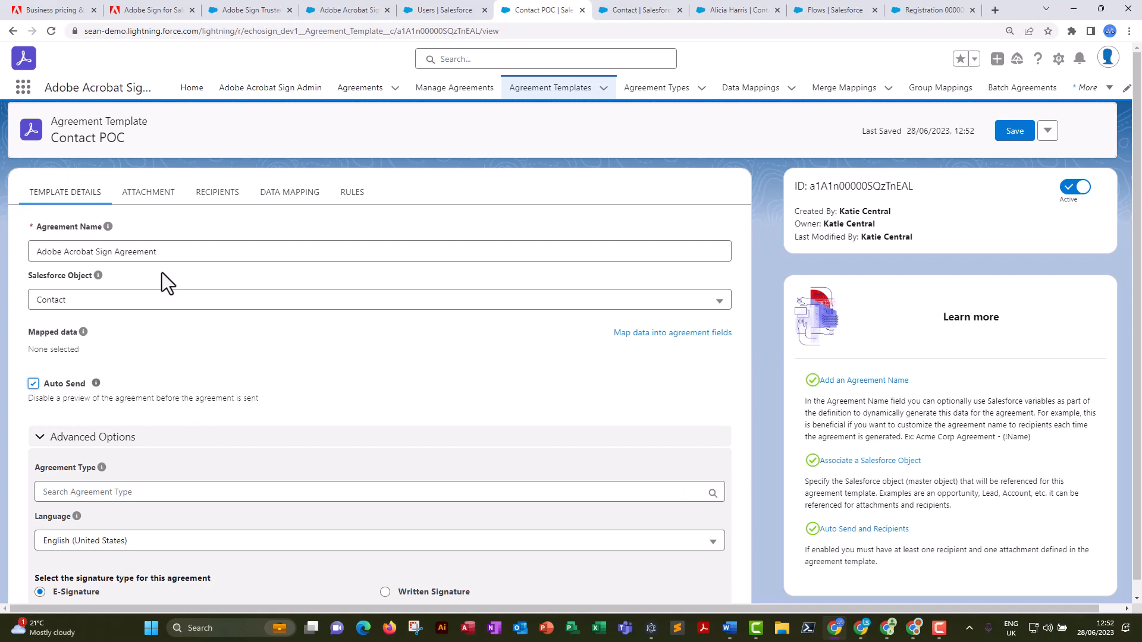
{"action": "left_click", "coordinate": [1013, 133]}
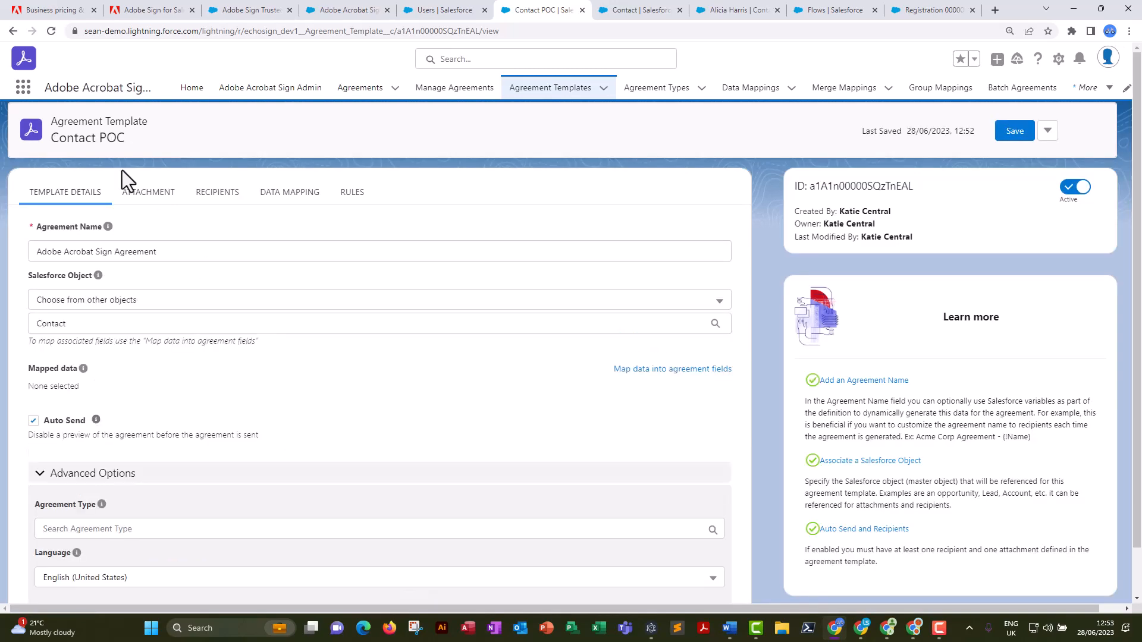
Create a new Document Builder template named "Contact Template" as the agreement template's attachment.
{"action": "left_click", "coordinate": [138, 202]}
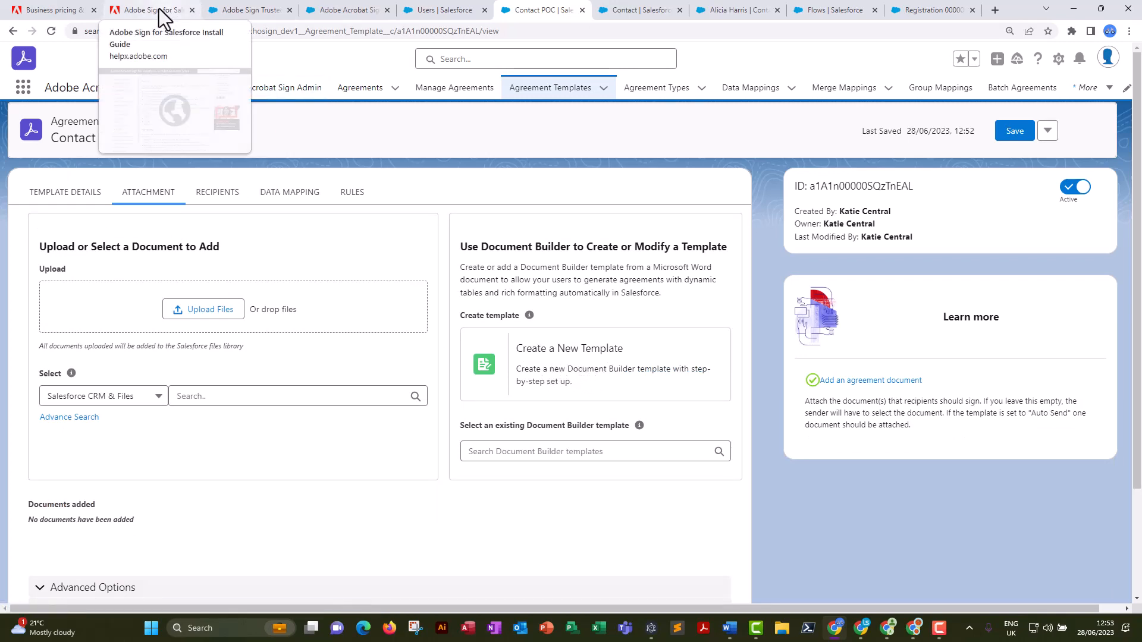
{"action": "left_click", "coordinate": [548, 352]}
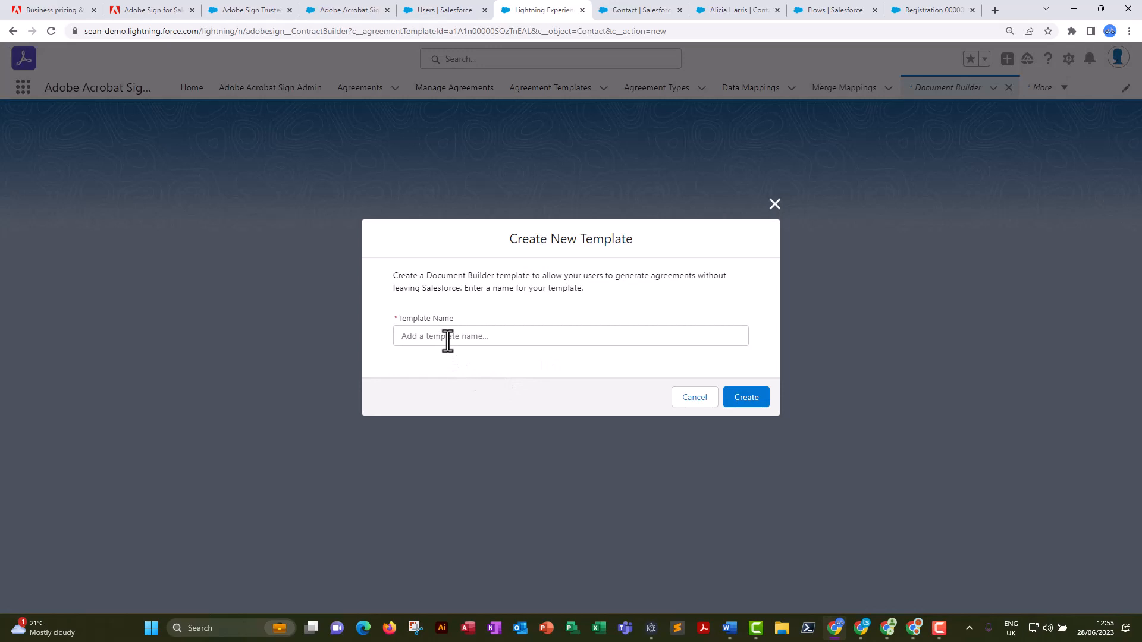
{"action": "left_click", "coordinate": [448, 338]}
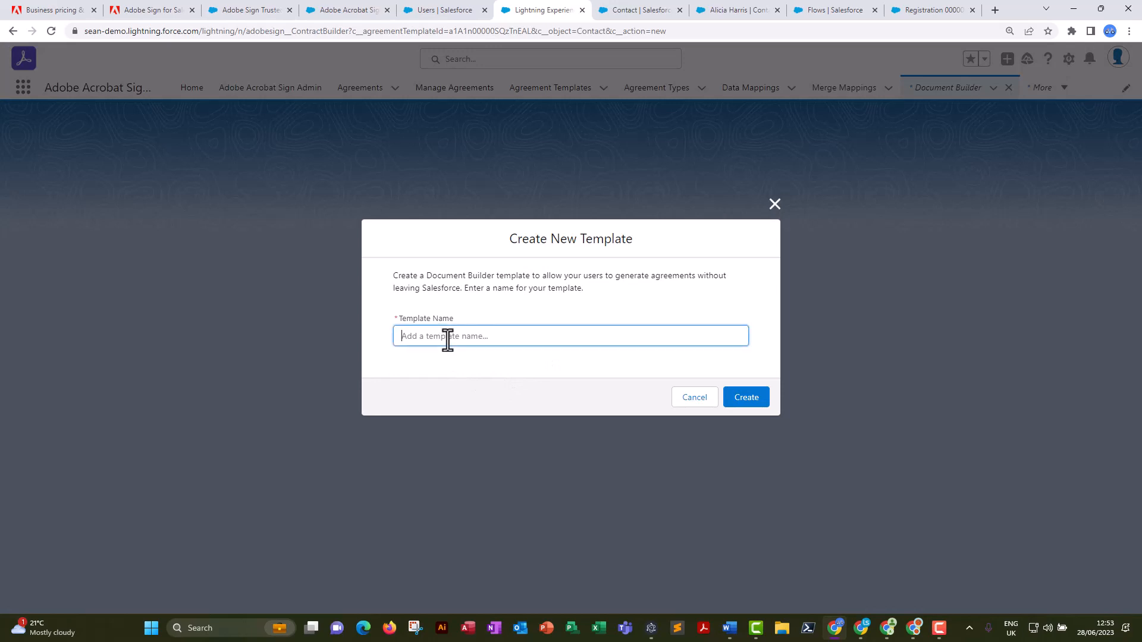
{"action": "type", "text": "Contcat Template"}
{"action": "left_click", "coordinate": [746, 397]}
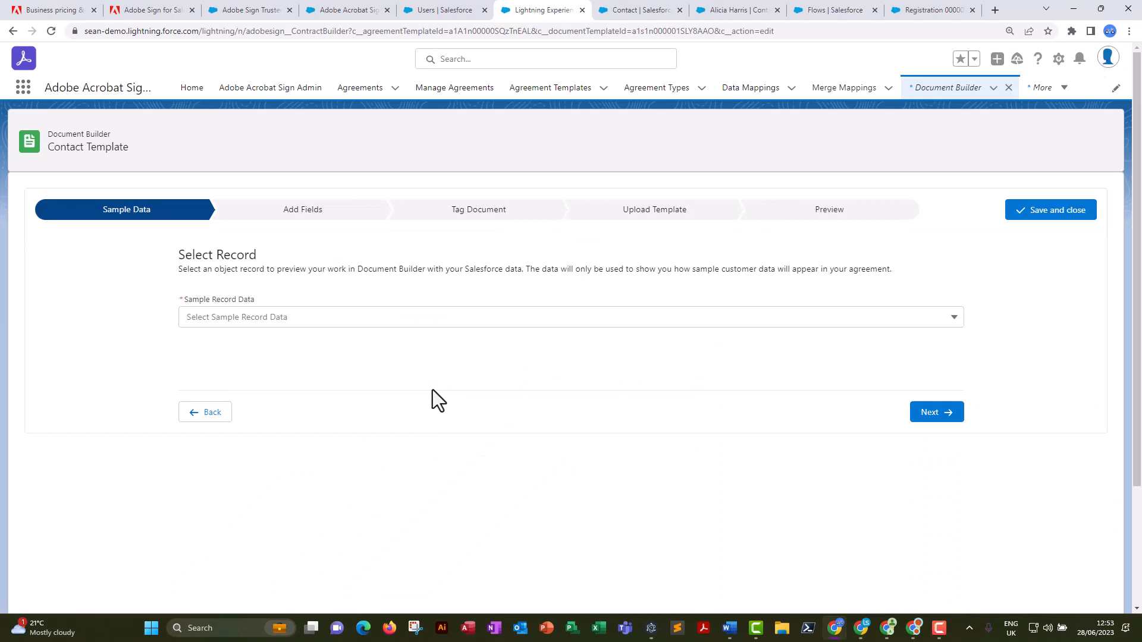
Choose the first listed contact as the sample record data and continue to adding fields.
{"action": "left_click", "coordinate": [299, 319]}
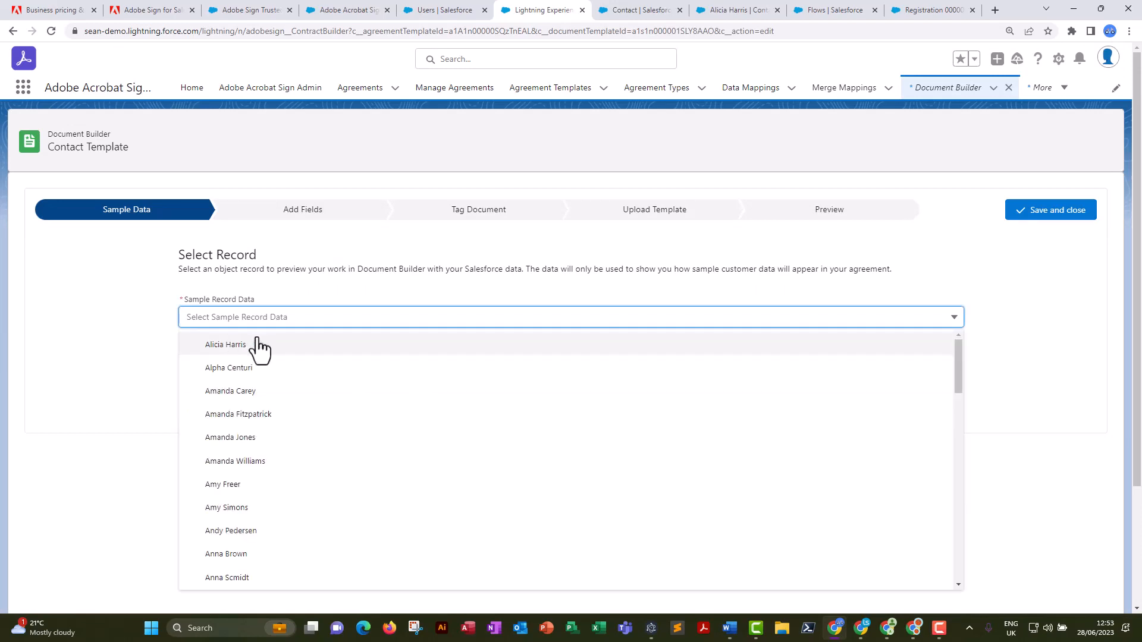
{"action": "left_click", "coordinate": [223, 346]}
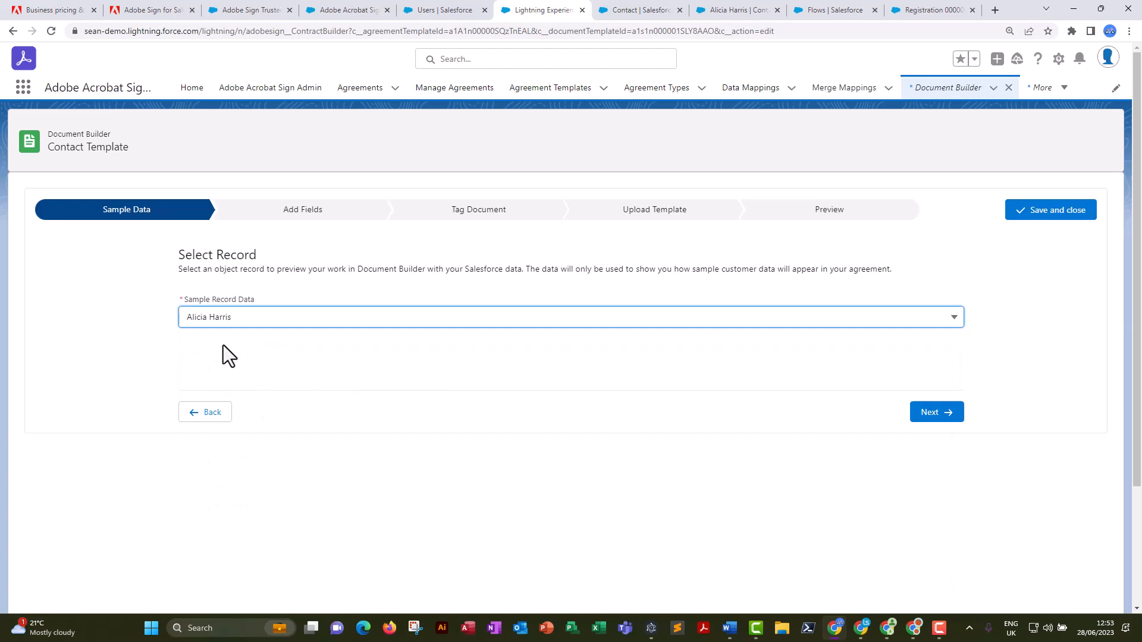
{"action": "left_click", "coordinate": [922, 420]}
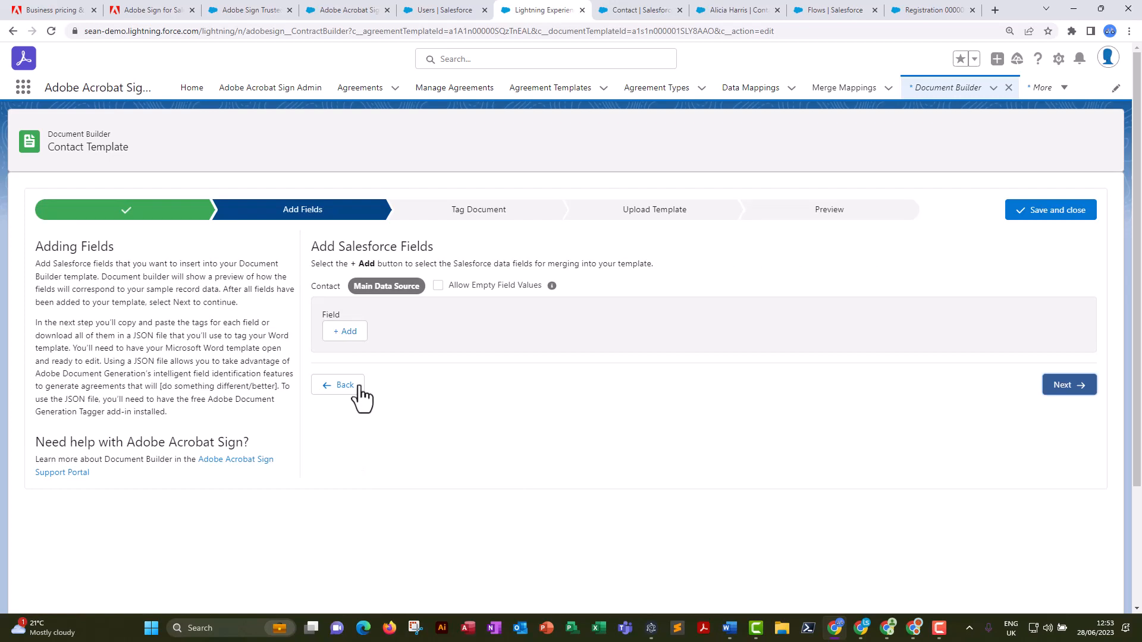
Add the contact's Last Name and First Name as Salesforce merge fields.
{"action": "left_click", "coordinate": [345, 332]}
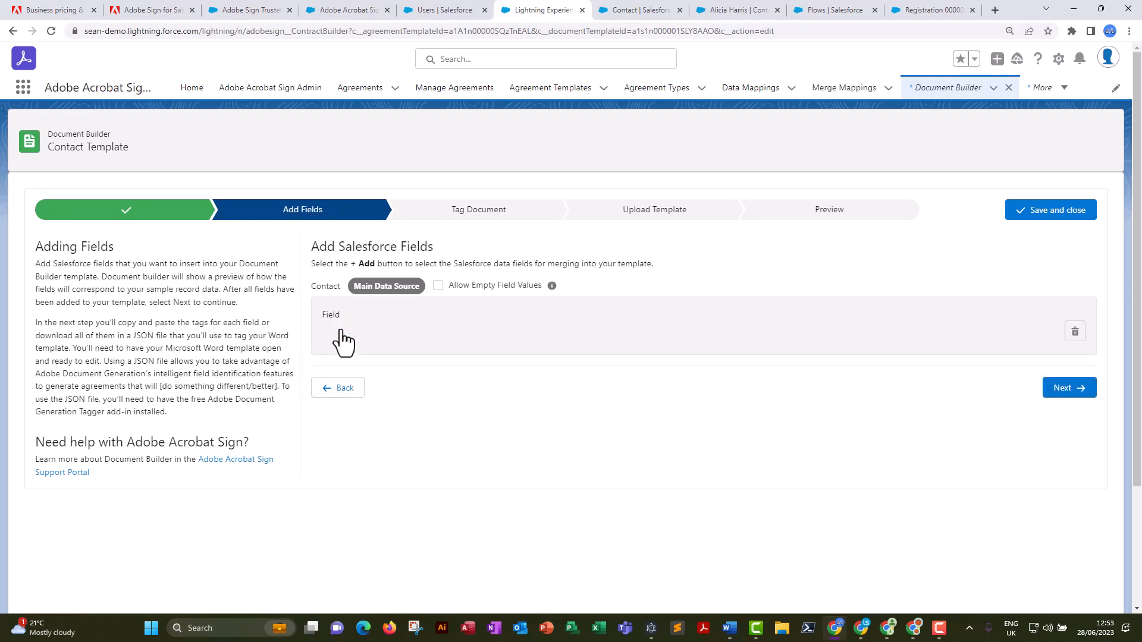
{"action": "left_click", "coordinate": [378, 338]}
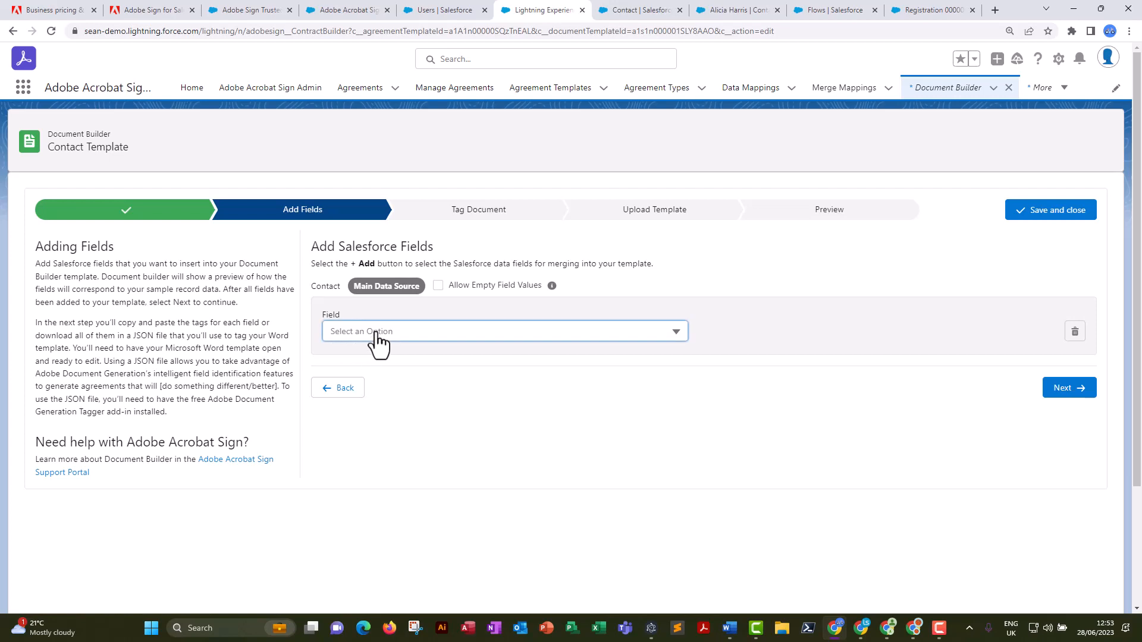
{"action": "mouse_move", "coordinate": [364, 430]}
{"action": "left_mouse_down"}
{"action": "mouse_move", "coordinate": [367, 453]}
{"action": "mouse_move", "coordinate": [369, 427]}
{"action": "left_mouse_up"}
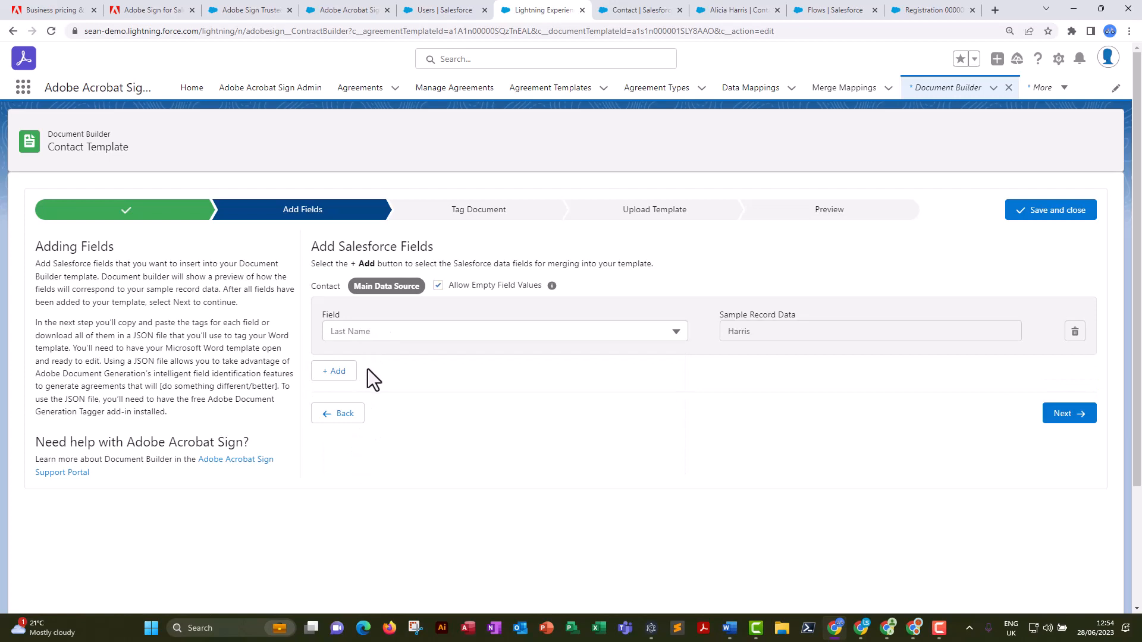
{"action": "left_click", "coordinate": [333, 372]}
{"action": "left_click", "coordinate": [348, 396]}
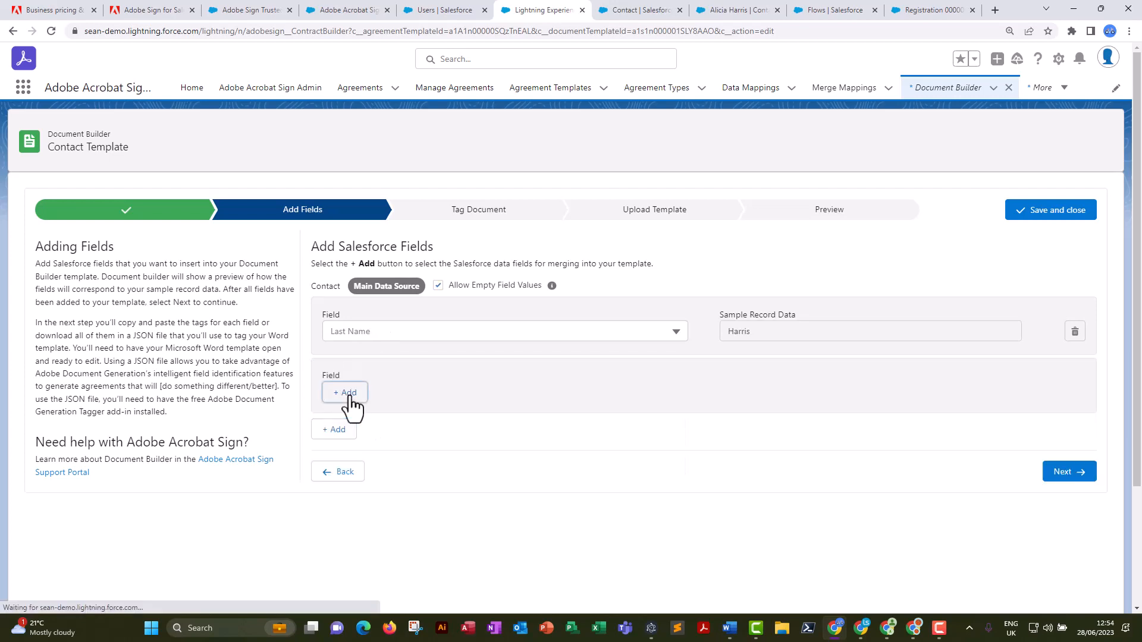
{"action": "left_click", "coordinate": [371, 511]}
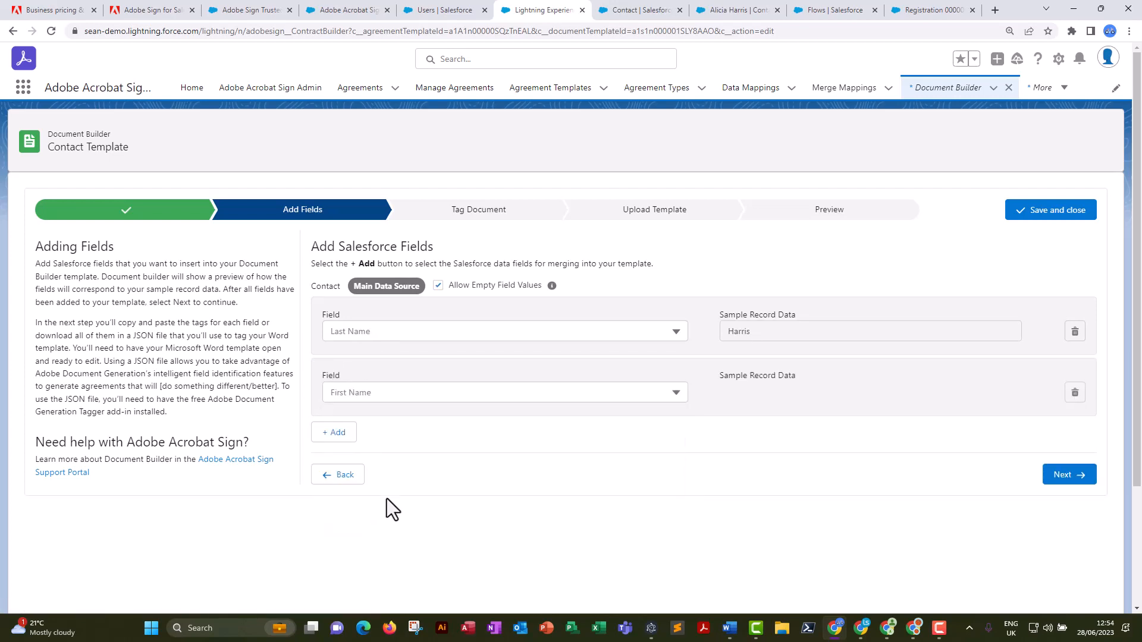
Add the Account Name field through the Account ID(Account) lookup and continue to document tagging.
{"action": "left_click", "coordinate": [338, 433]}
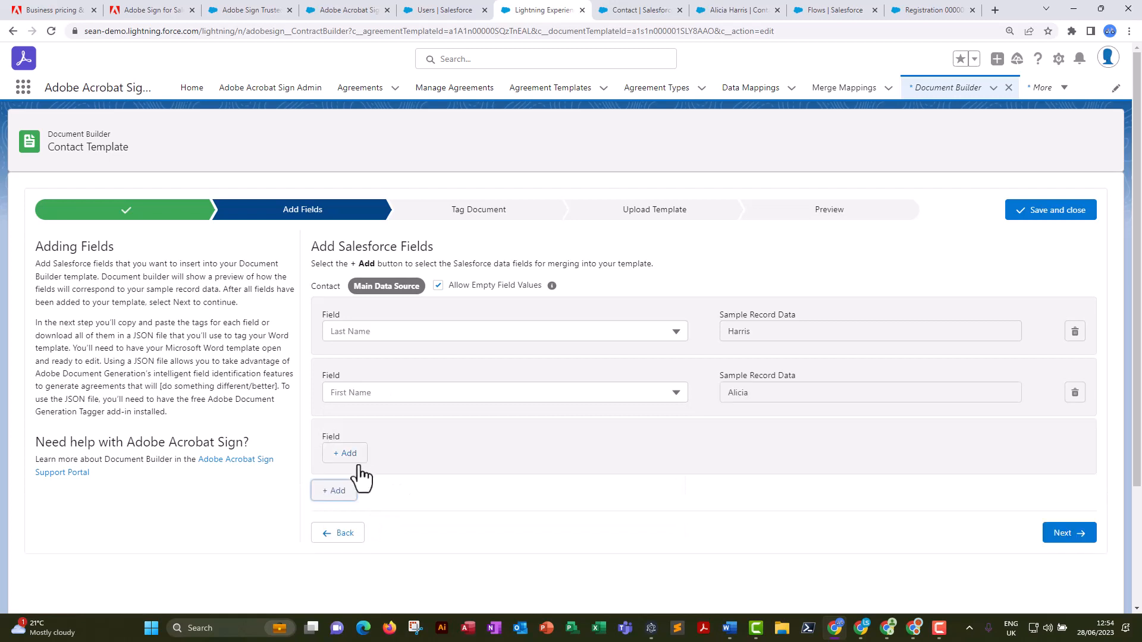
{"action": "left_click", "coordinate": [344, 455]}
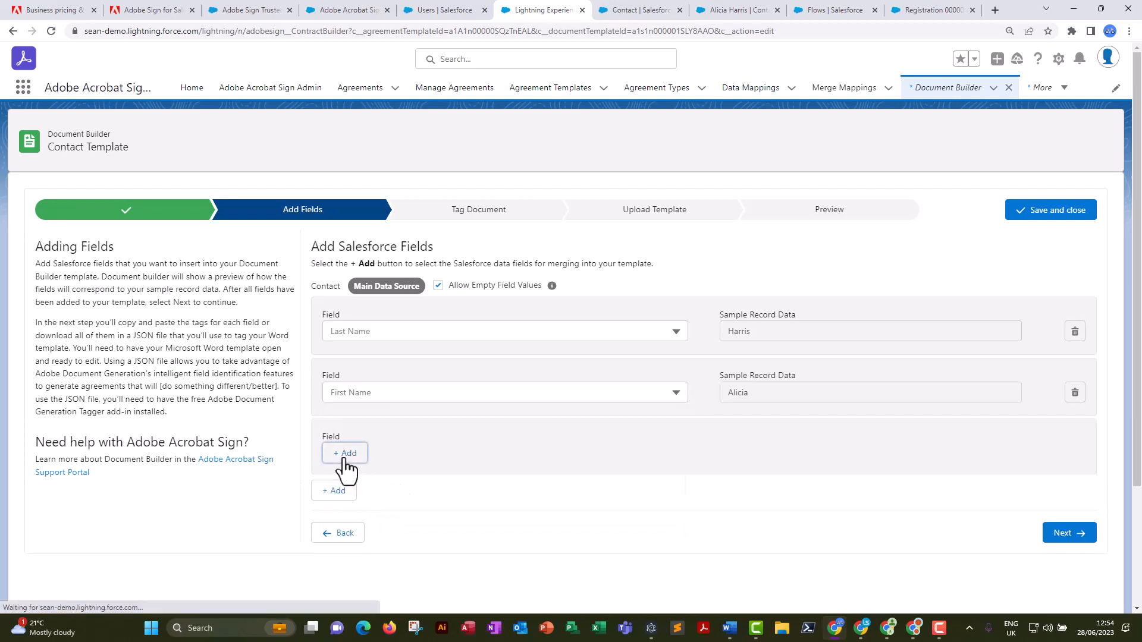
{"action": "left_click", "coordinate": [498, 455]}
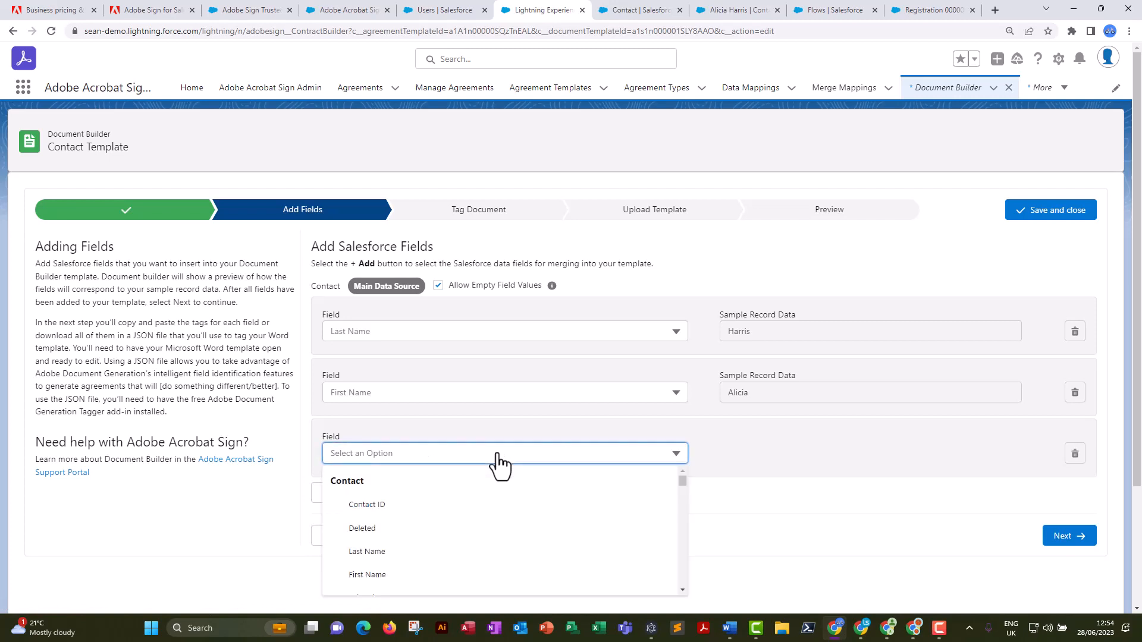
{"action": "scroll", "coordinate": [544, 527], "scroll_direction": "down", "scroll_amount": 8}
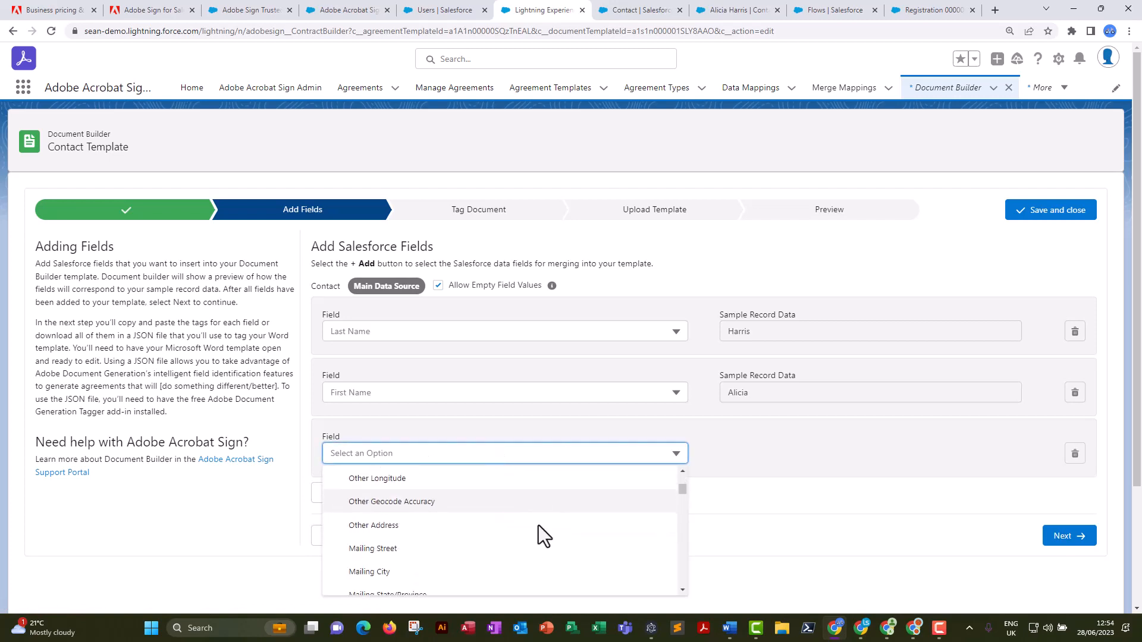
{"action": "scroll", "coordinate": [538, 538], "scroll_direction": "down", "scroll_amount": 10}
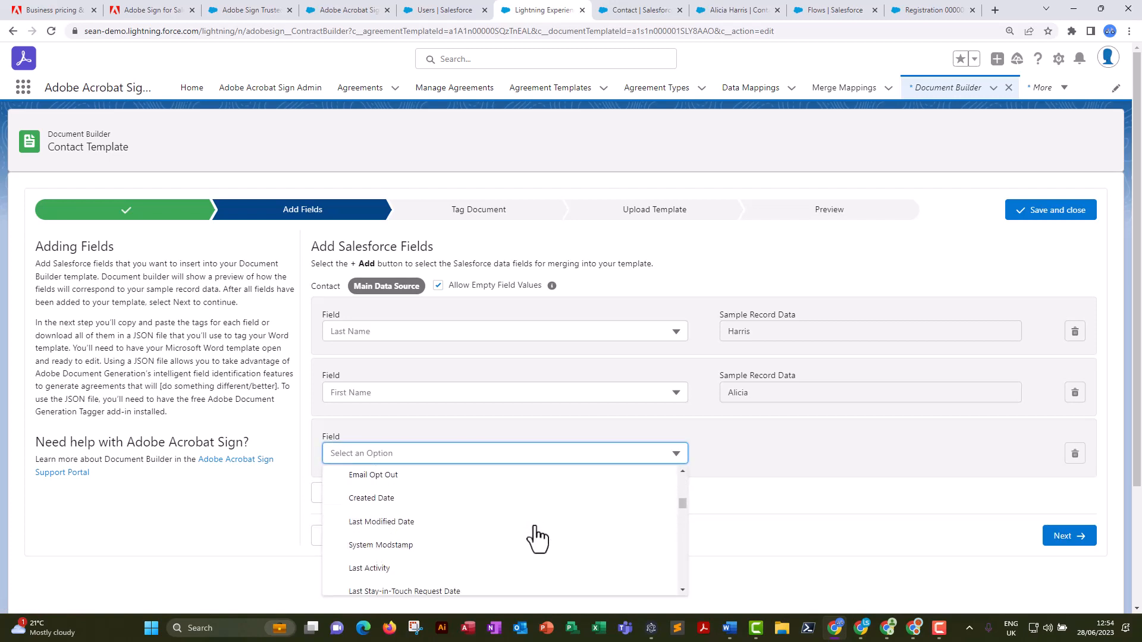
{"action": "scroll", "coordinate": [538, 539], "scroll_direction": "down", "scroll_amount": 10}
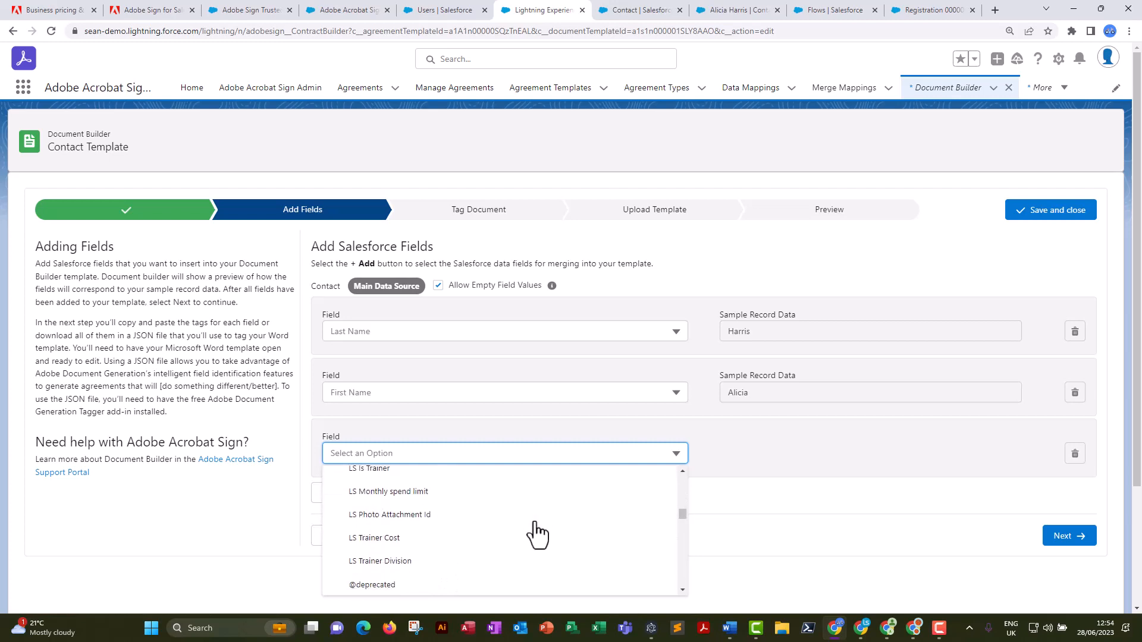
{"action": "scroll", "coordinate": [539, 536], "scroll_direction": "down", "scroll_amount": 10}
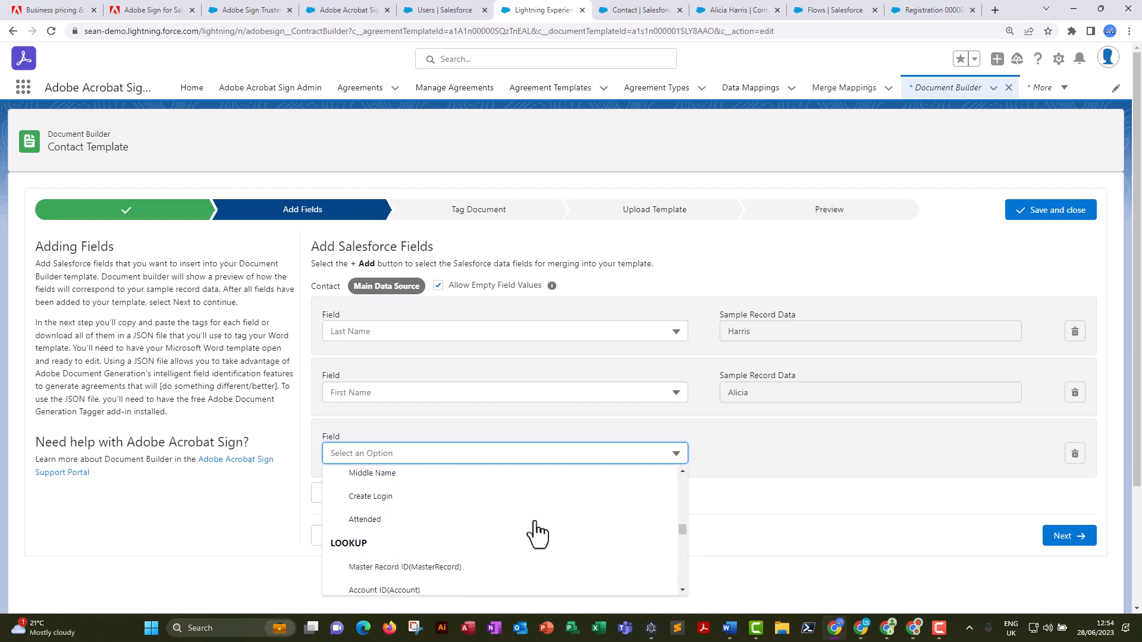
{"action": "scroll", "coordinate": [538, 534], "scroll_direction": "up", "scroll_amount": 4}
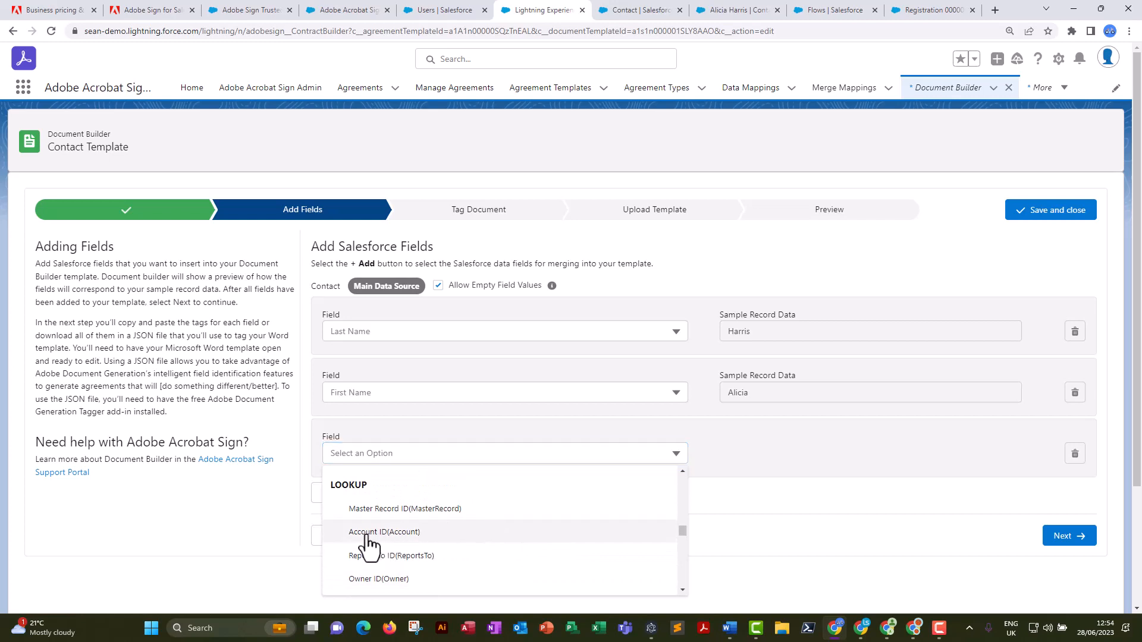
{"action": "left_click", "coordinate": [370, 533]}
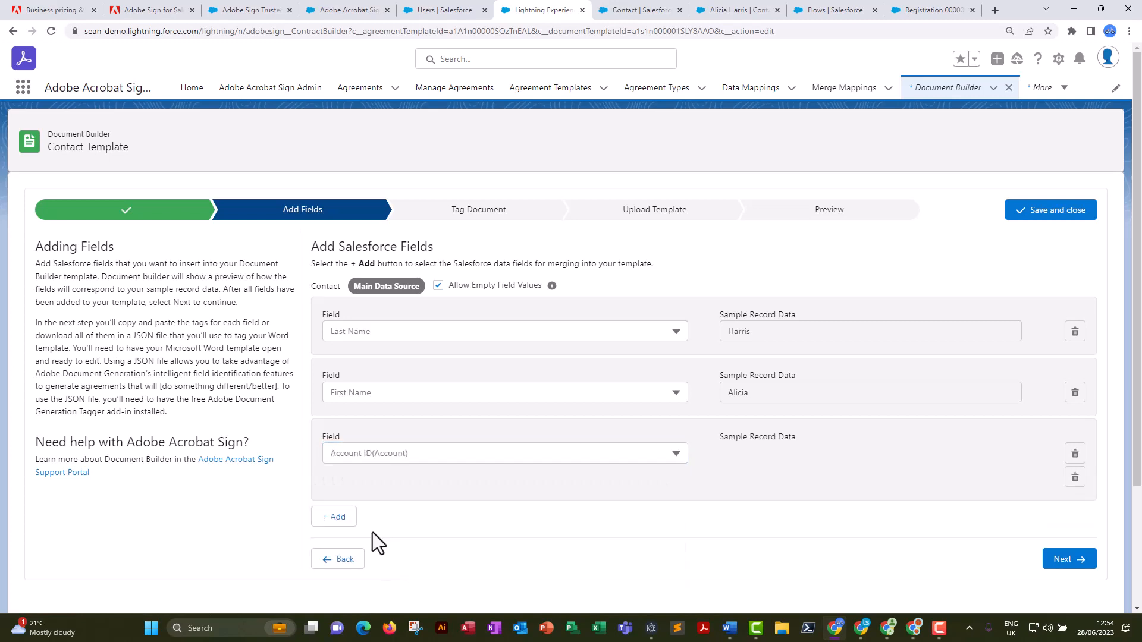
{"action": "left_click", "coordinate": [438, 483]}
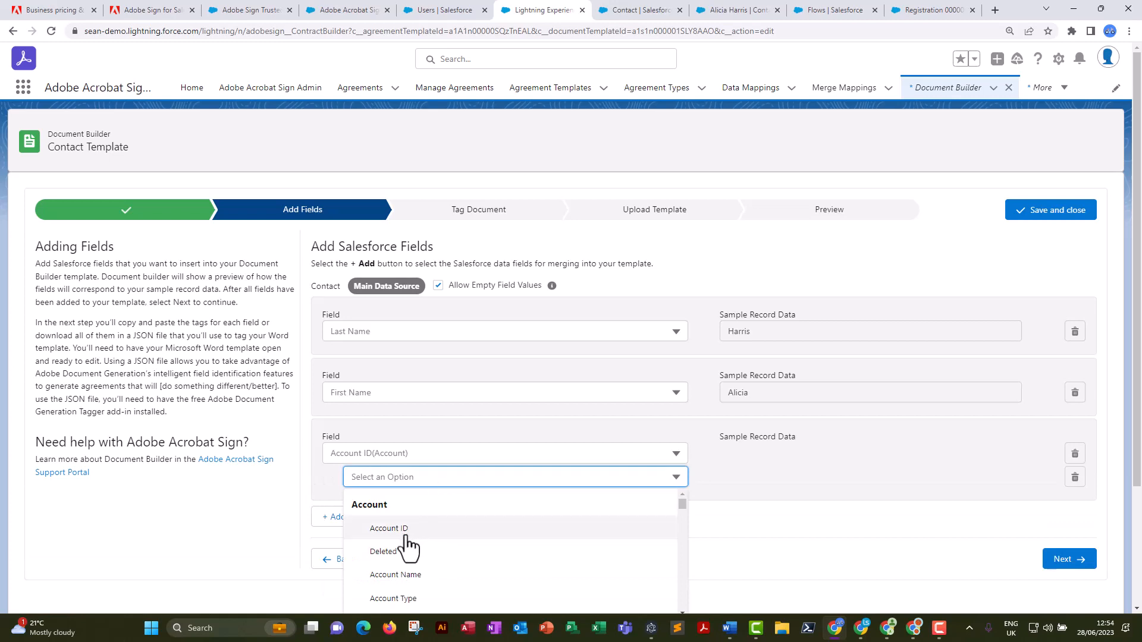
{"action": "left_click", "coordinate": [397, 576]}
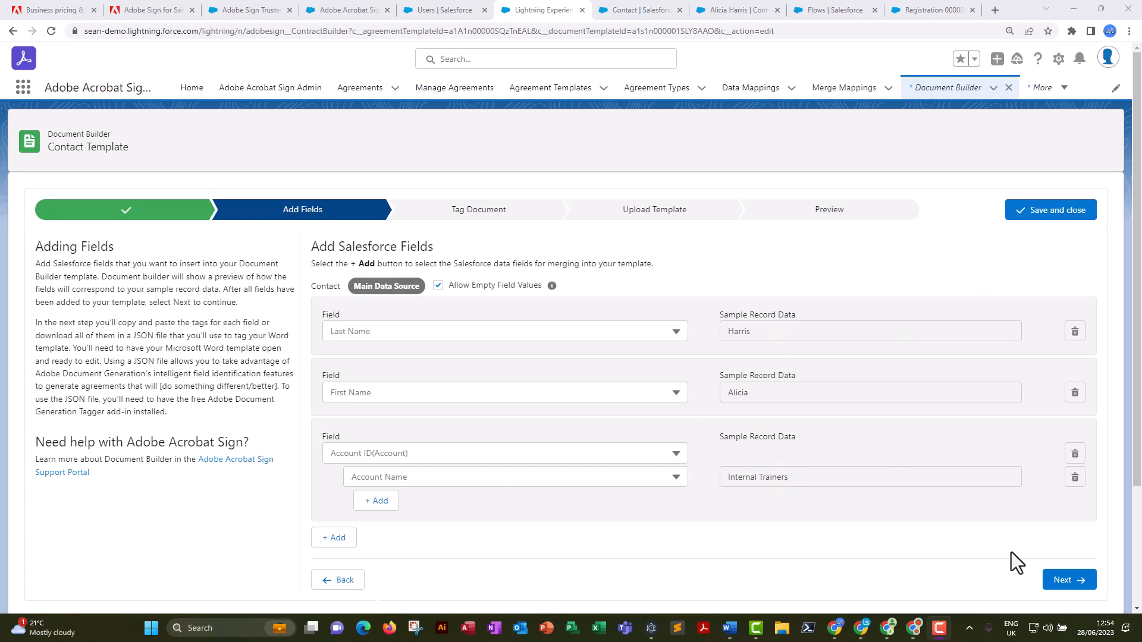
{"action": "left_click", "coordinate": [1059, 580]}
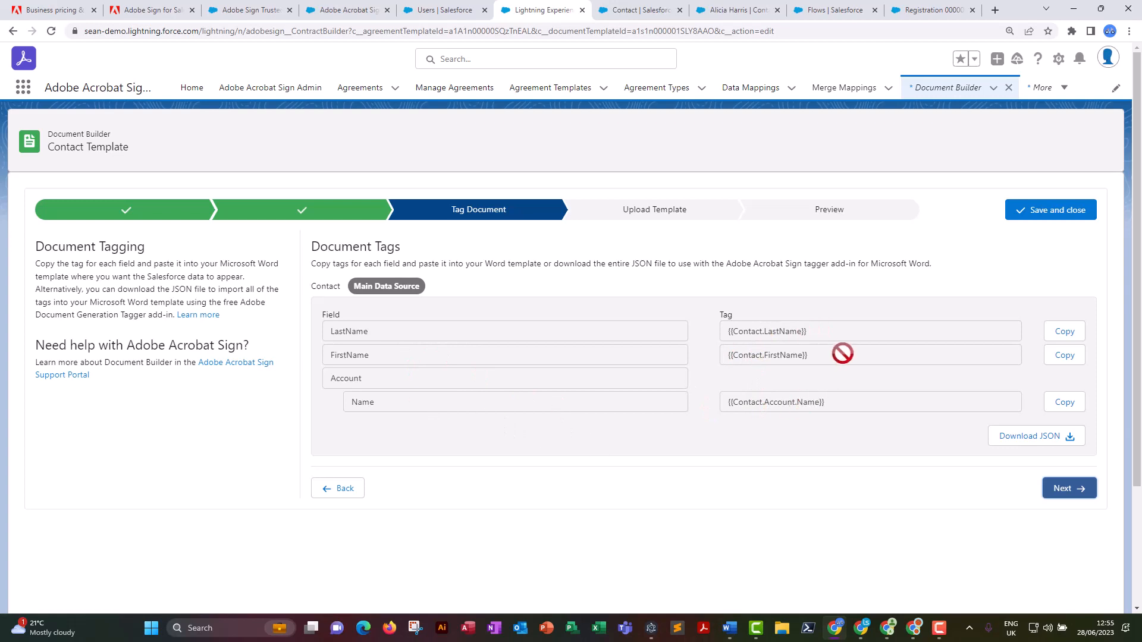
Copy the {{Contact.FirstName}} and {{Contact.LastName}} tags into the Name line of the simple esign document in Word.
{"action": "left_click", "coordinate": [1065, 332]}
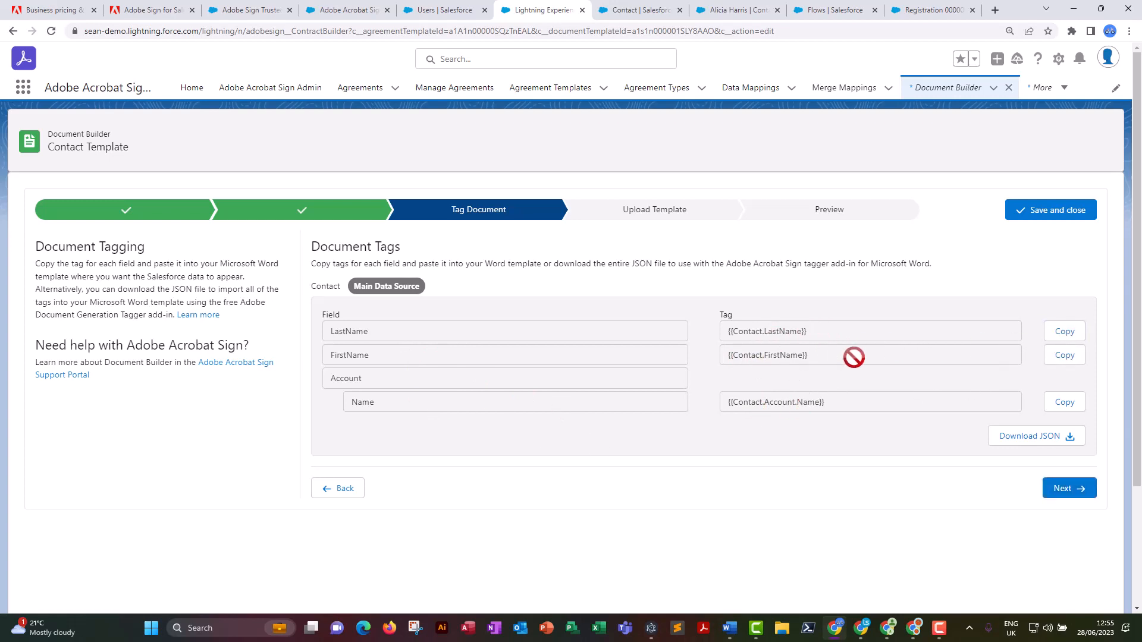
{"action": "left_click", "coordinate": [1064, 357]}
{"action": "mouse_move", "coordinate": [733, 637]}
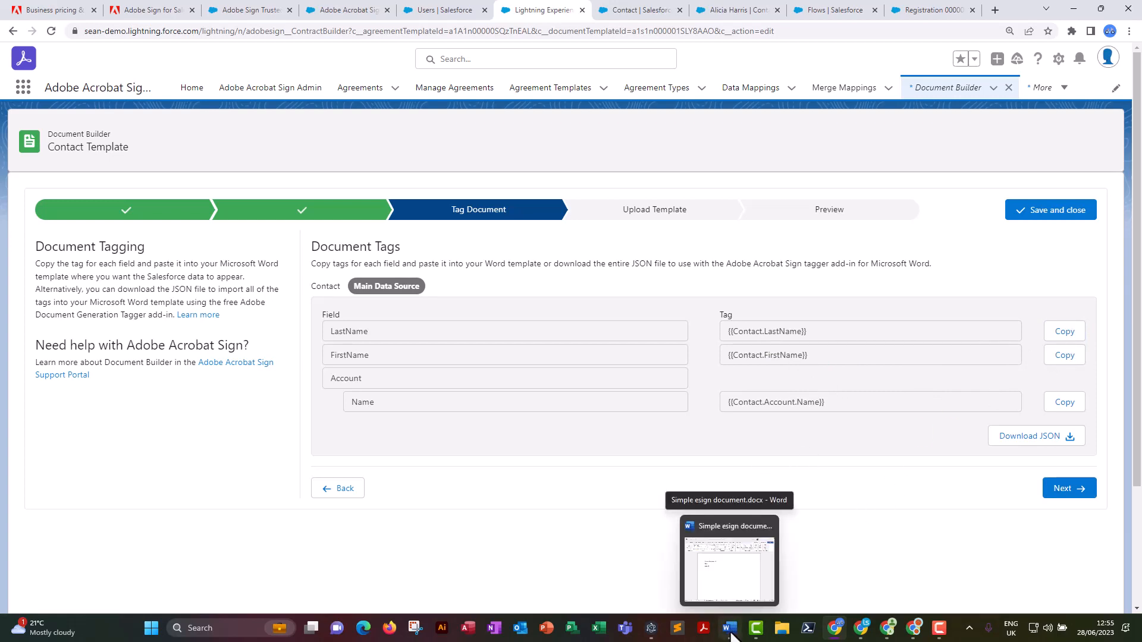
{"action": "left_click", "coordinate": [731, 632]}
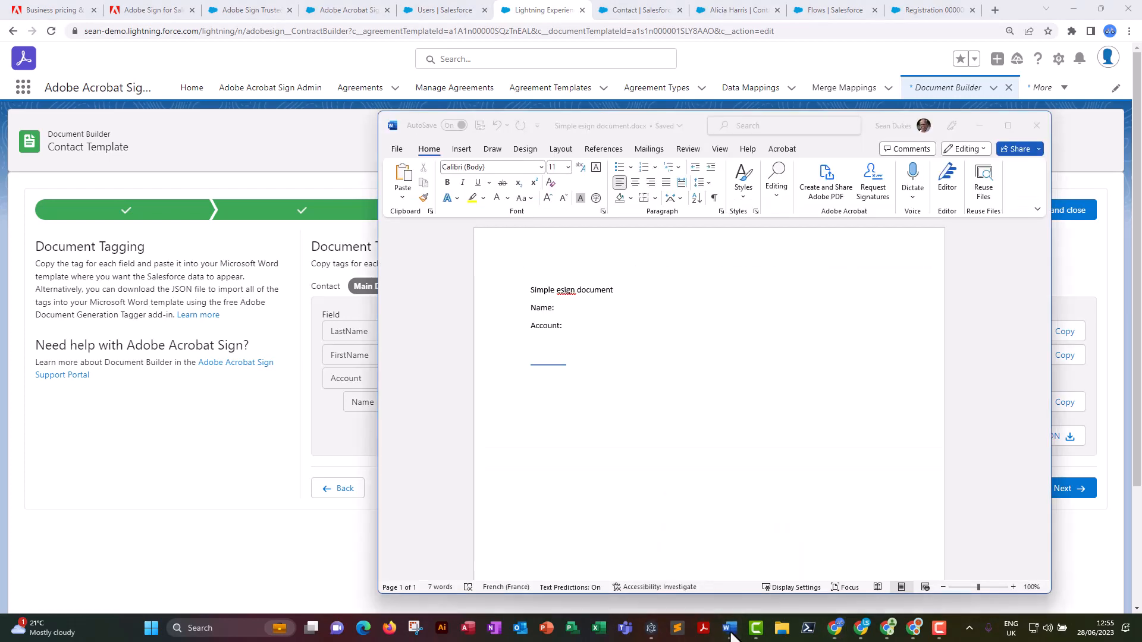
{"action": "left_click", "coordinate": [604, 309]}
{"action": "key", "text": "ctrl+v"}
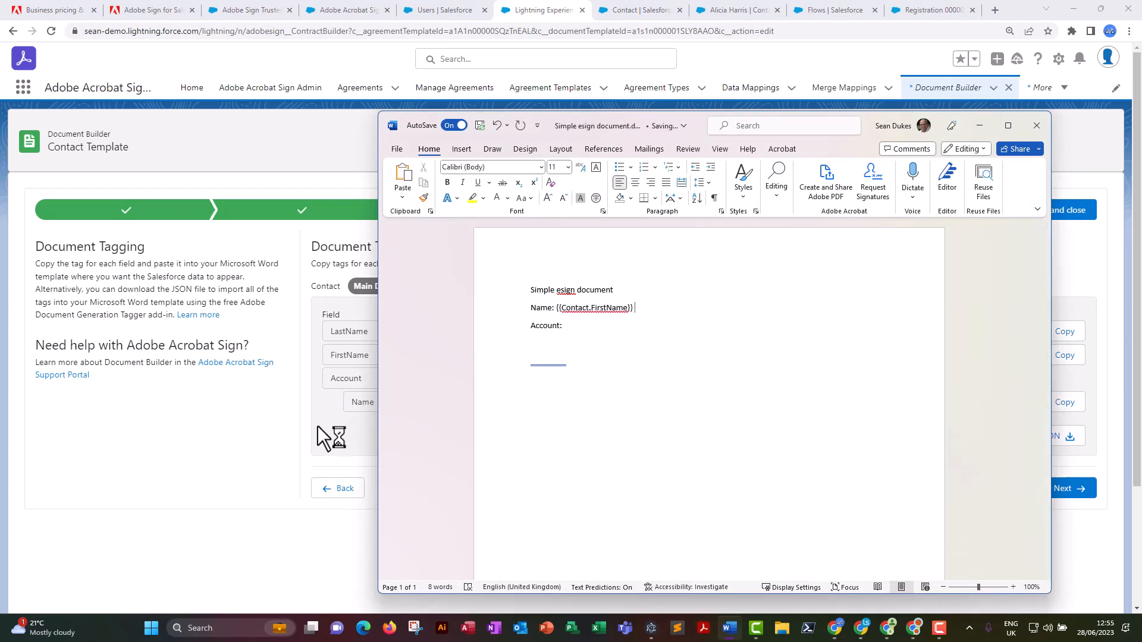
{"action": "left_click", "coordinate": [329, 434]}
{"action": "left_click", "coordinate": [730, 628]}
{"action": "key", "text": "ctrl+v"}
Copy the {{Contact.Account.Name}} tag into the Account line of the Word document.
{"action": "left_click", "coordinate": [619, 328]}
{"action": "left_click", "coordinate": [1065, 552]}
{"action": "left_click", "coordinate": [1065, 403]}
{"action": "key", "text": "alt+Tab"}
{"action": "key", "text": "ctrl+v"}
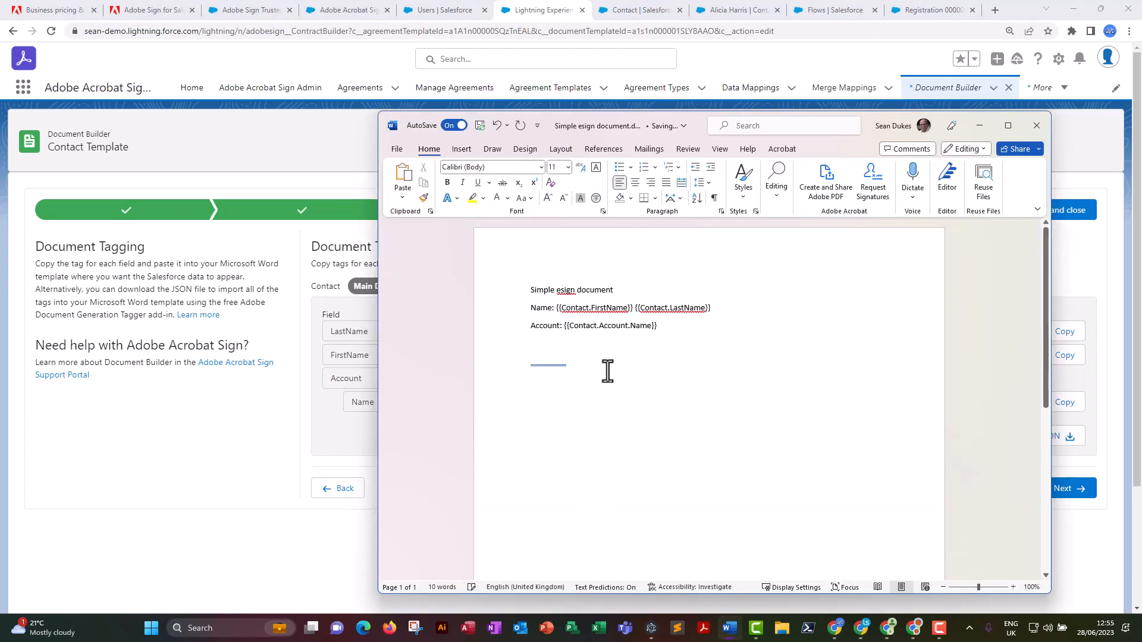
Paste "Signature: {{*Signer_es_:signer1:signature}}" as plain text below the Account line and close the Word document.
{"action": "key", "text": "Return"}
{"action": "key", "text": "Return"}
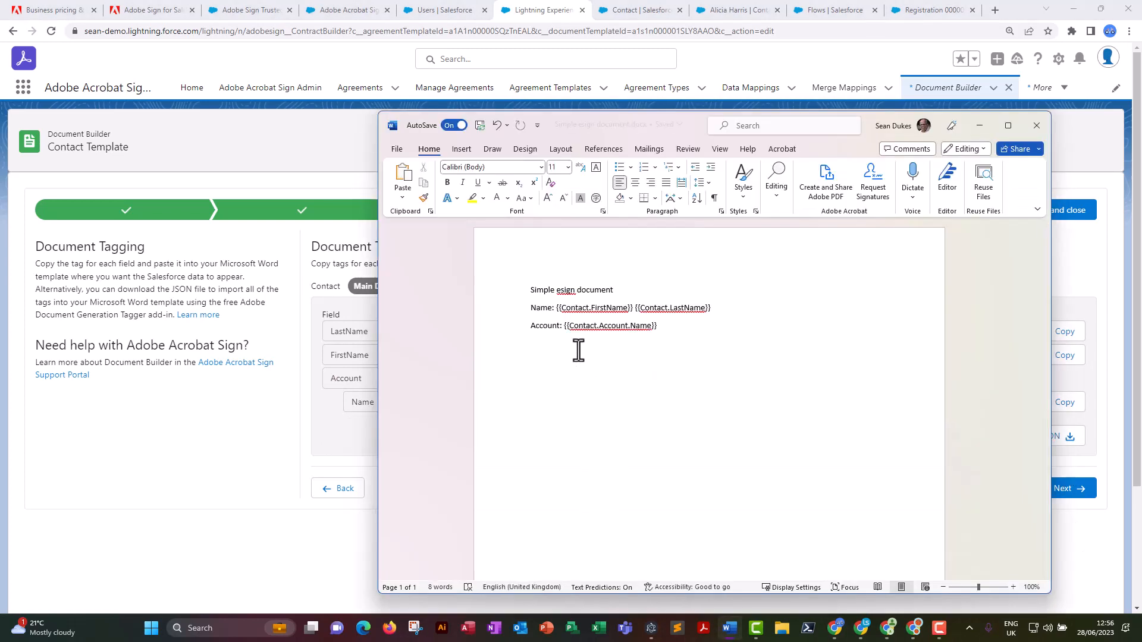
{"action": "right_click", "coordinate": [532, 363]}
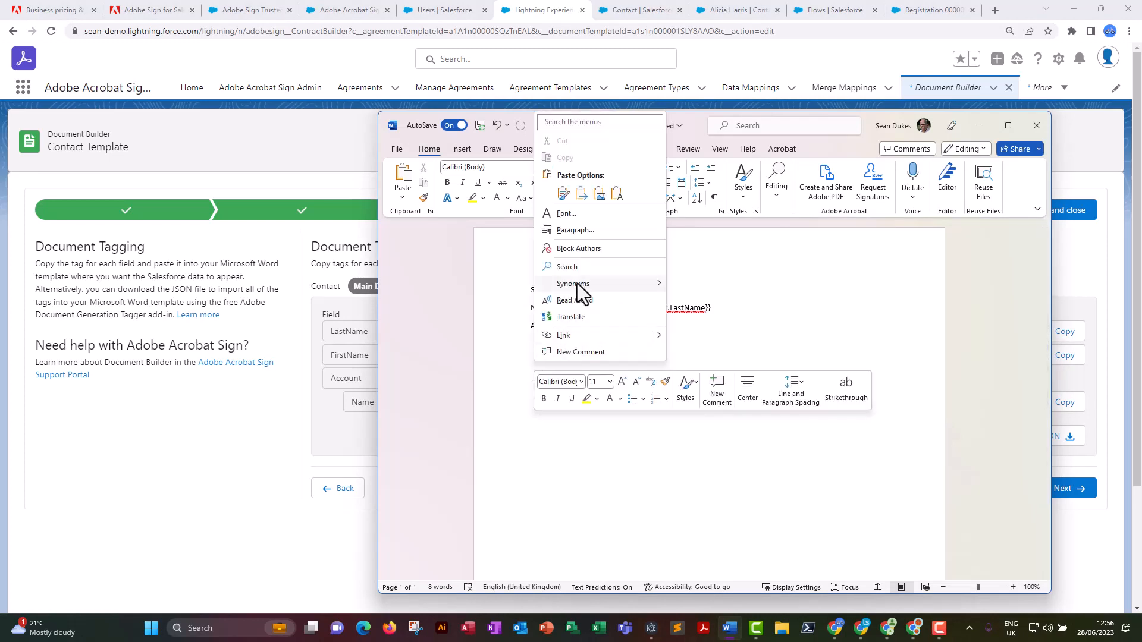
{"action": "left_click", "coordinate": [618, 193]}
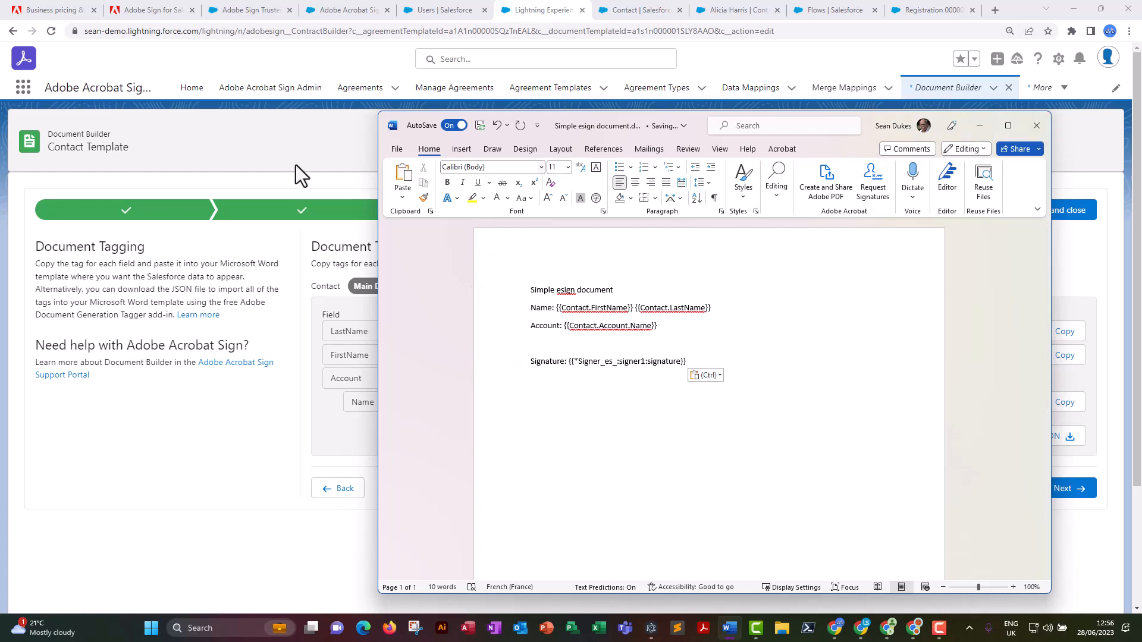
{"action": "left_click", "coordinate": [1038, 125]}
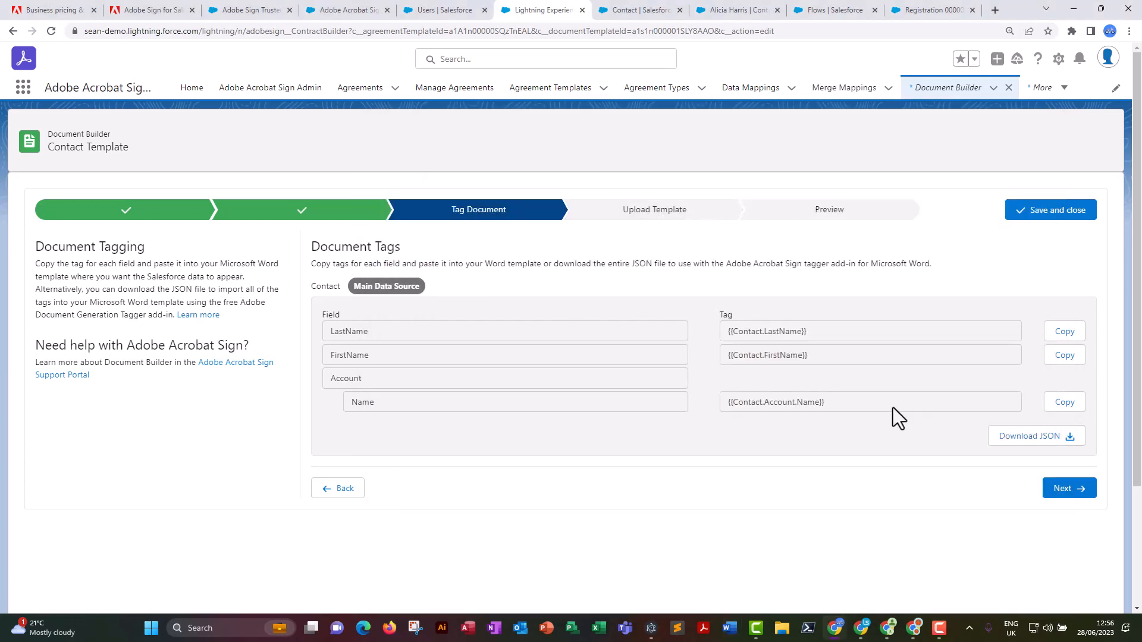
Upload "Basic Contact Signing Document.docx" as the tagged Word template and continue to the preview stage.
{"action": "left_click", "coordinate": [1062, 492]}
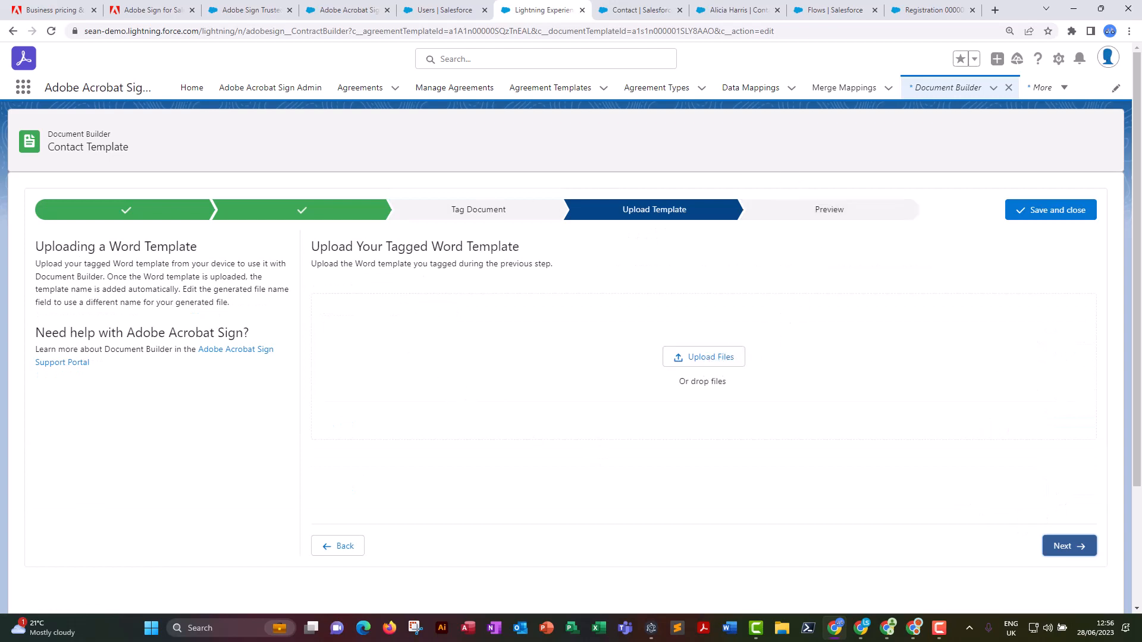
{"action": "left_click", "coordinate": [697, 356]}
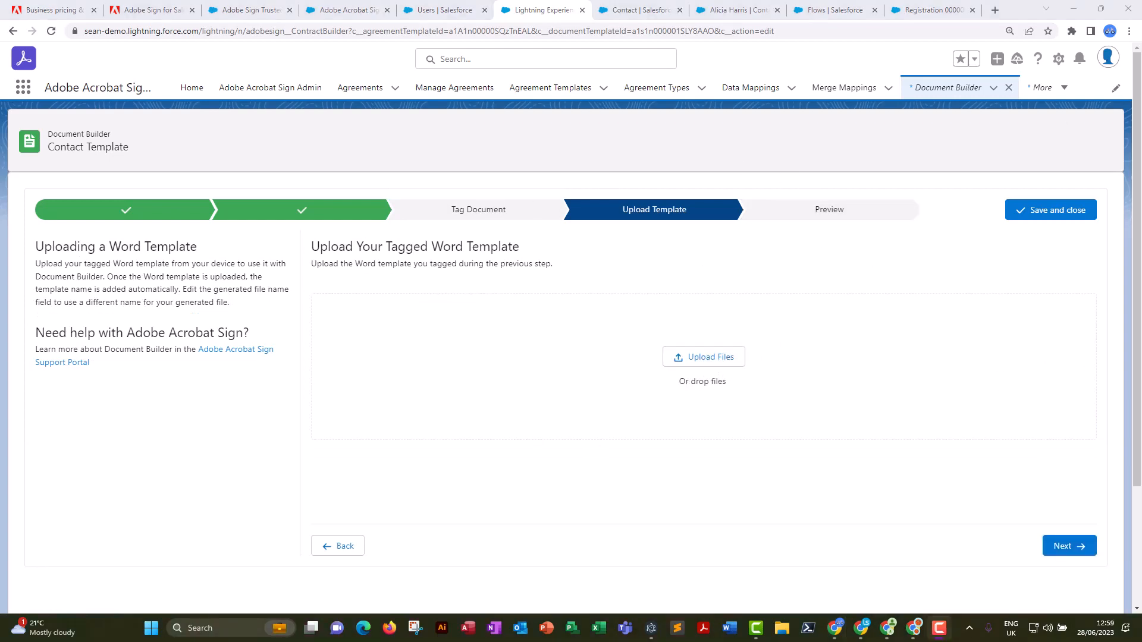
{"action": "left_click_drag", "start_coordinate": [634, 280], "coordinate": [506, 353]}
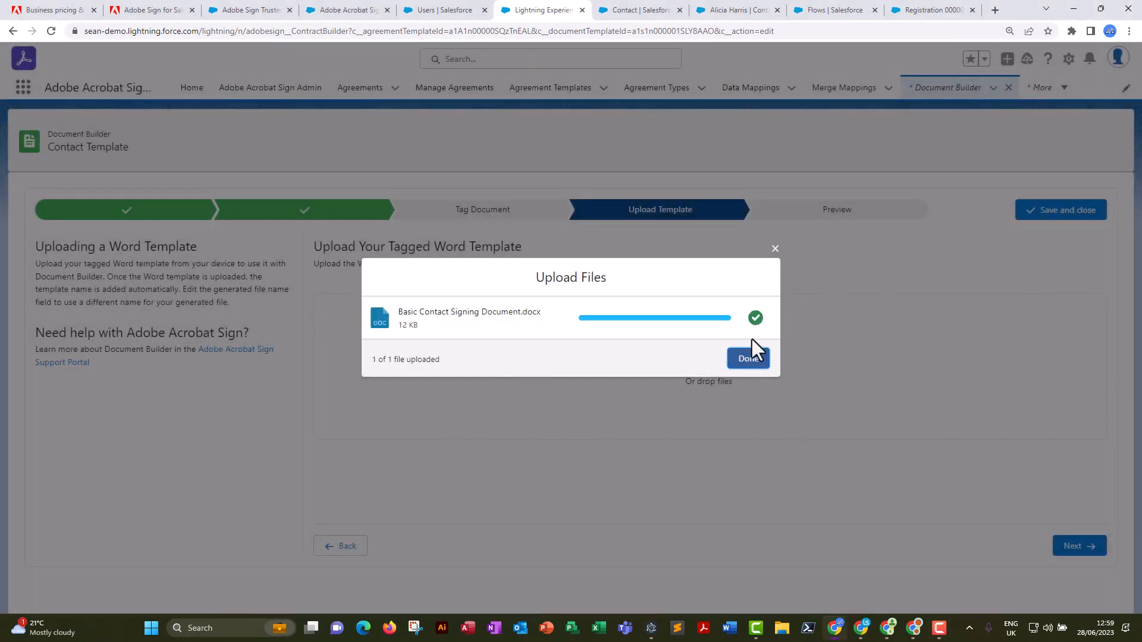
{"action": "left_click", "coordinate": [753, 360]}
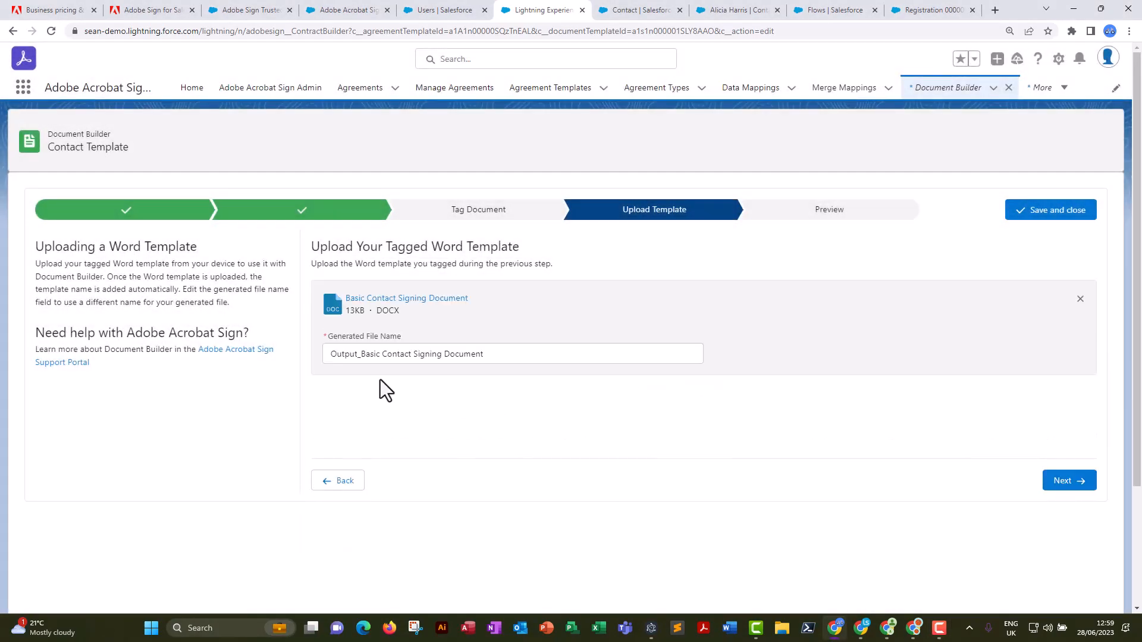
{"action": "left_click", "coordinate": [1063, 482]}
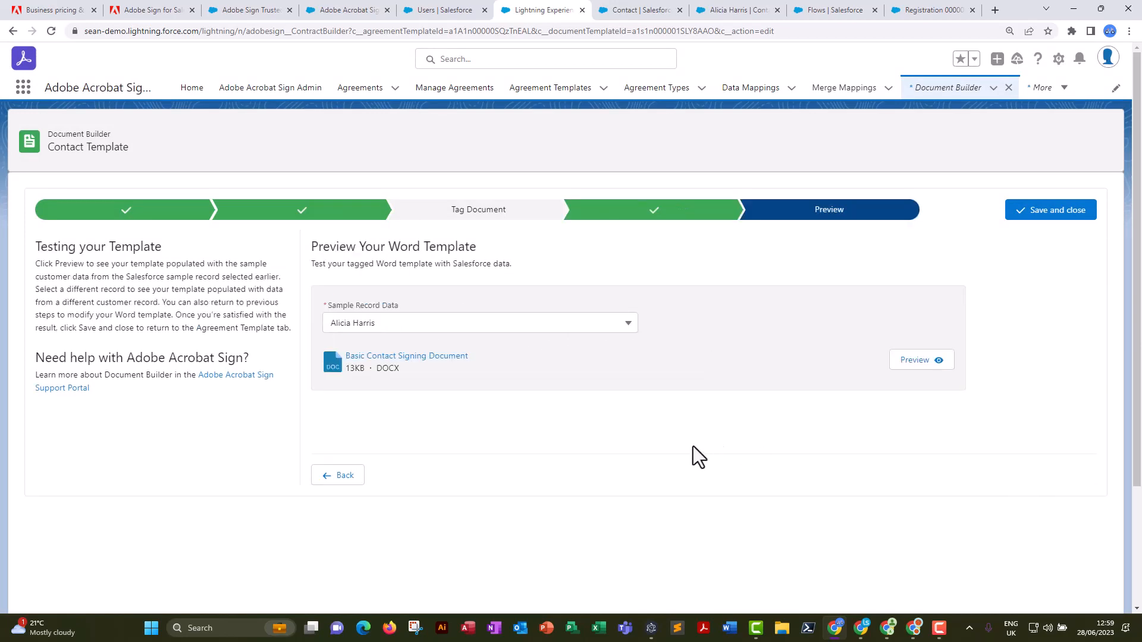
Preview the Word template with the sample contact's data, close the preview, and save and close the Document Builder template.
{"action": "left_click", "coordinate": [921, 361]}
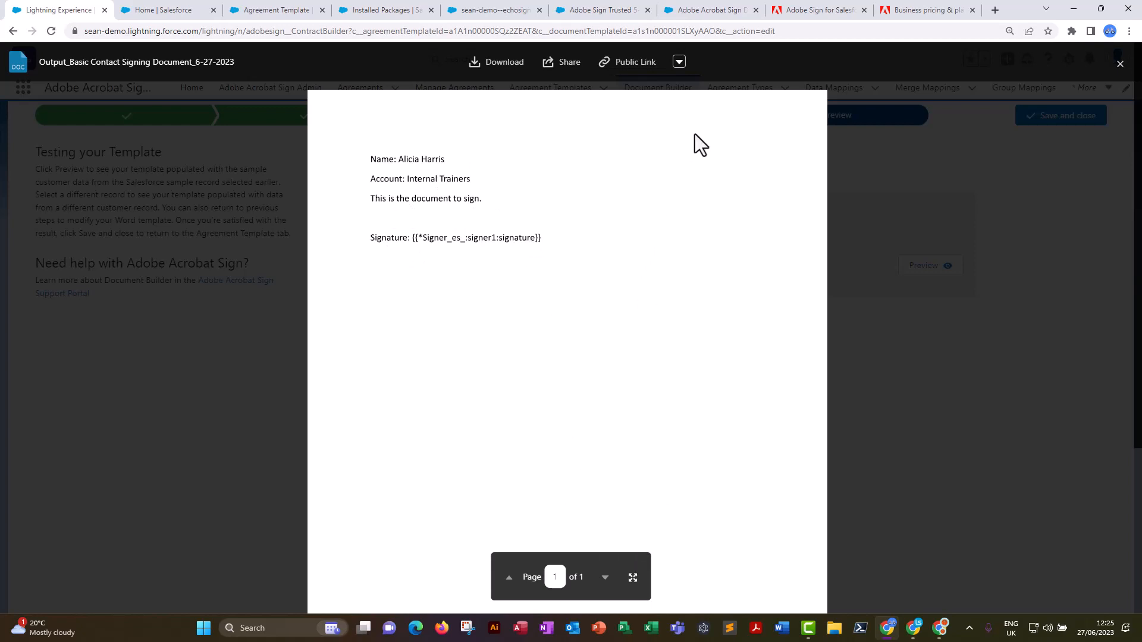
{"action": "left_click", "coordinate": [1120, 63]}
{"action": "left_click", "coordinate": [1050, 117]}
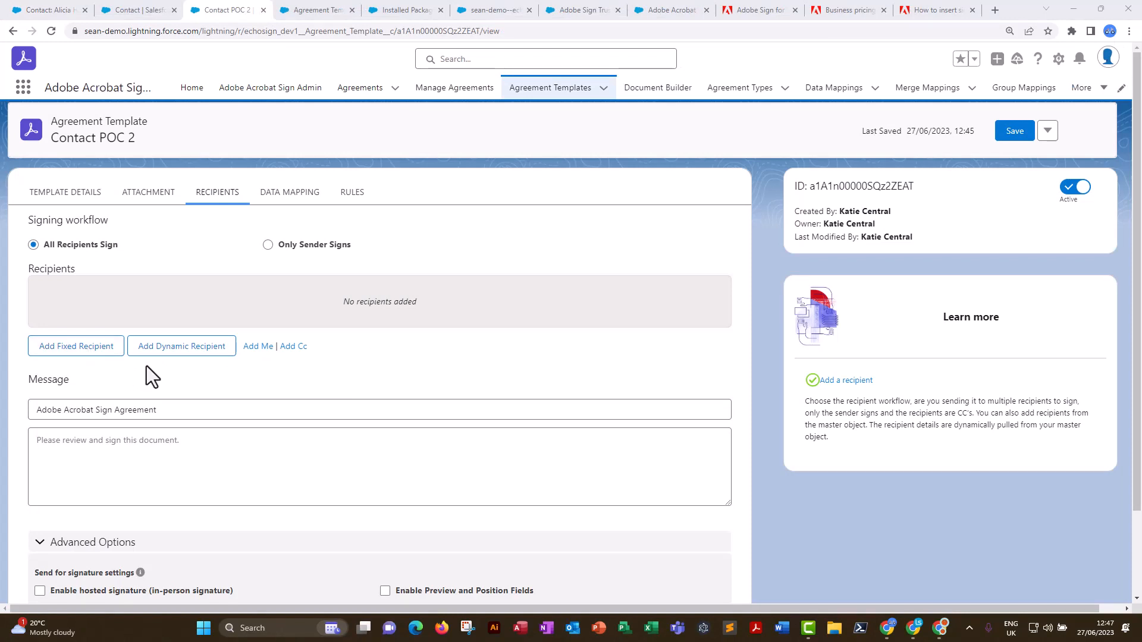
Add a dynamic Signer recipient of type Contact, looked up from the master object field Id, and save it.
{"action": "left_click", "coordinate": [176, 351]}
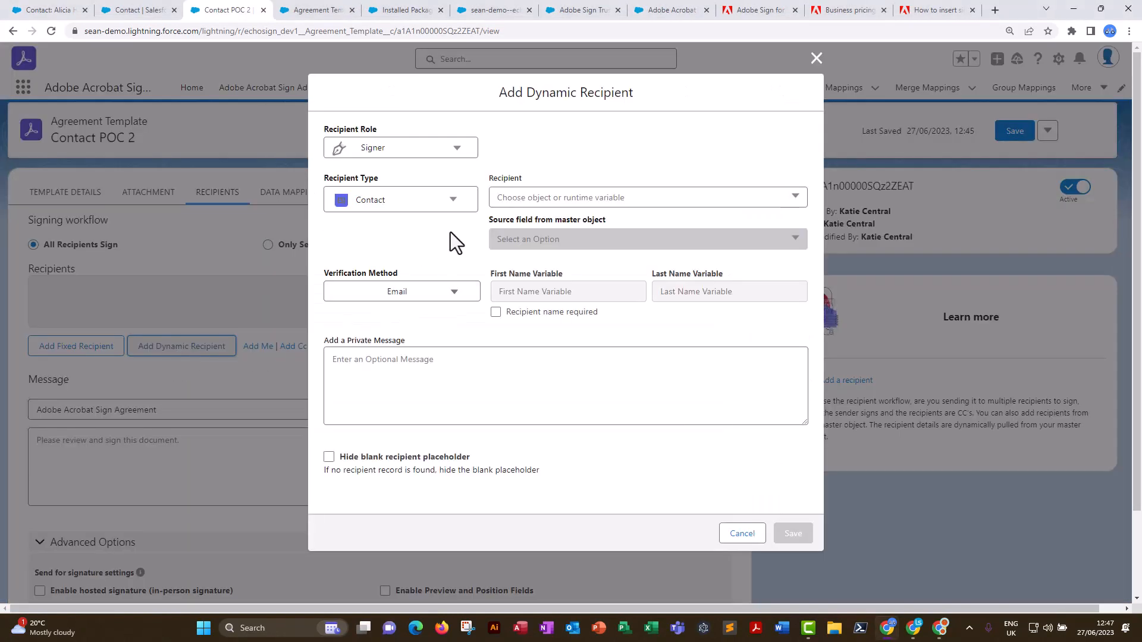
{"action": "left_click", "coordinate": [520, 195]}
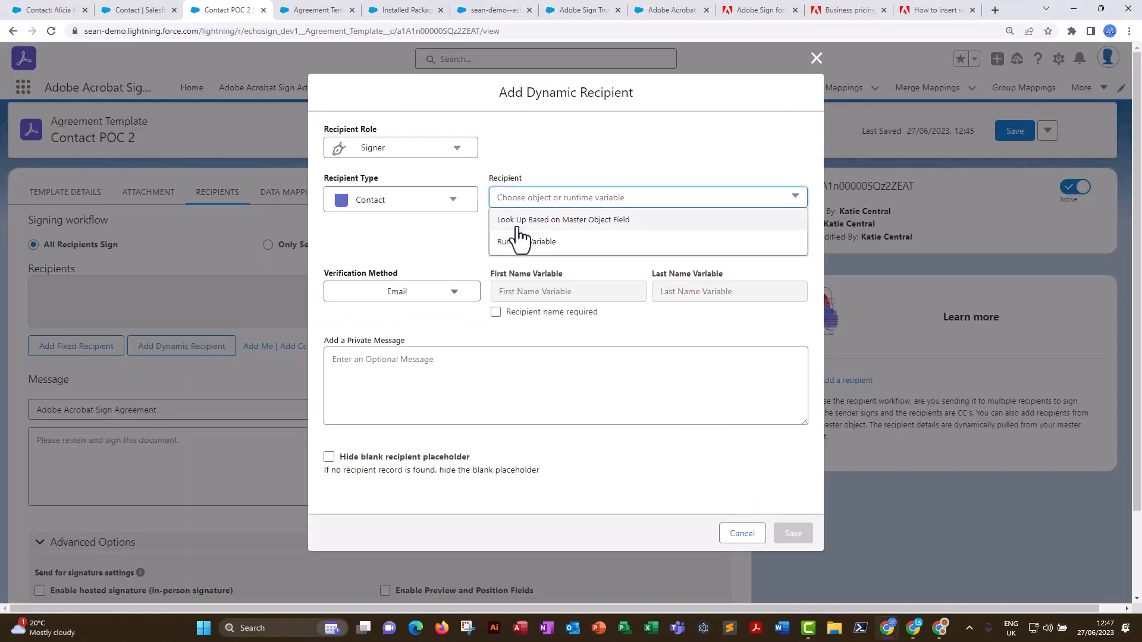
{"action": "left_click", "coordinate": [530, 219]}
{"action": "left_click", "coordinate": [576, 238]}
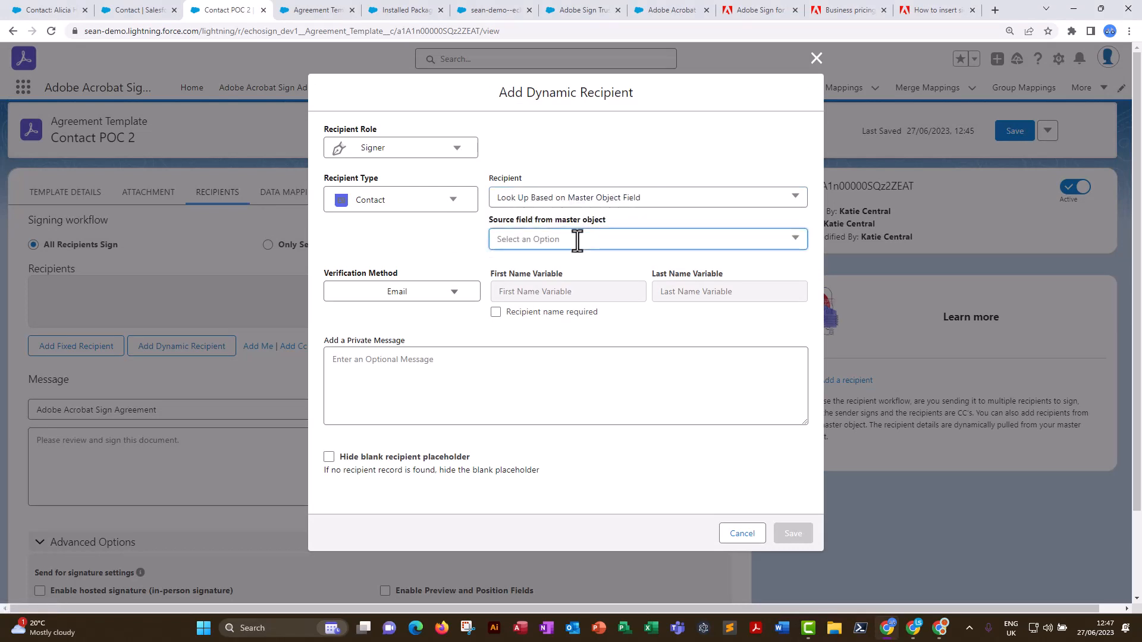
{"action": "left_click", "coordinate": [525, 262]}
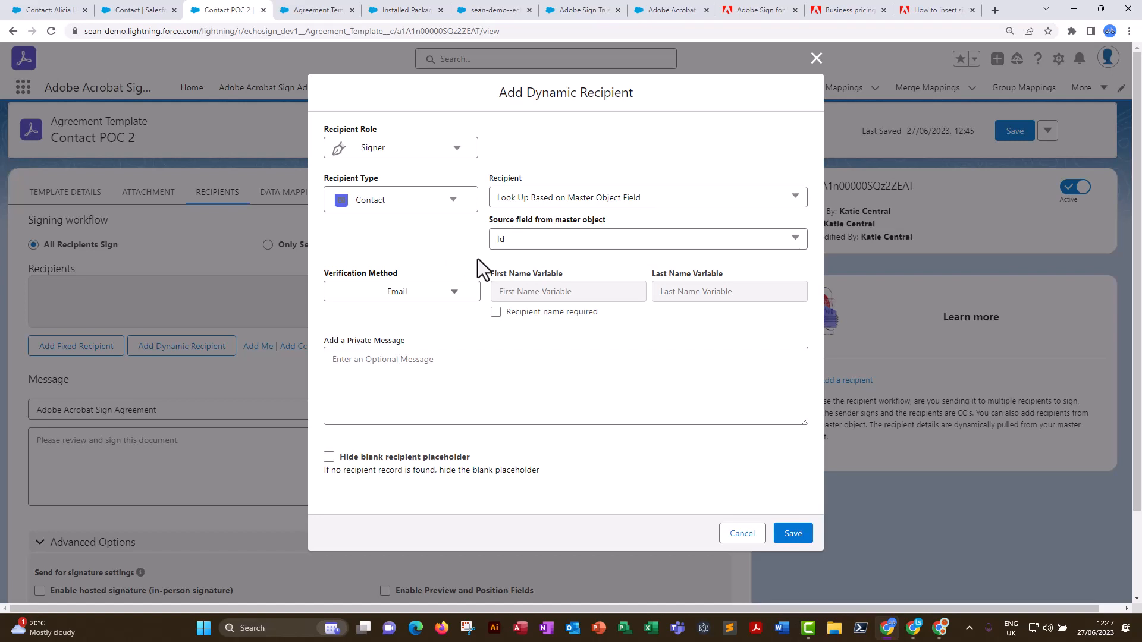
{"action": "left_click", "coordinate": [793, 534]}
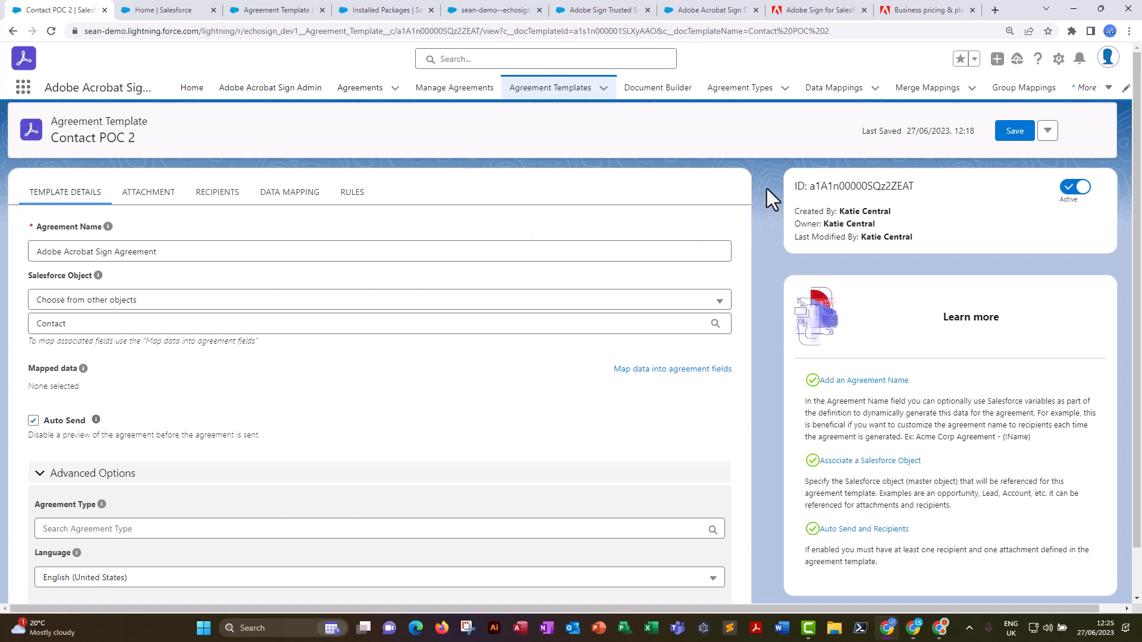
Copy the record ID of the Contact POC 2 agreement template.
{"action": "double_click", "coordinate": [851, 186]}
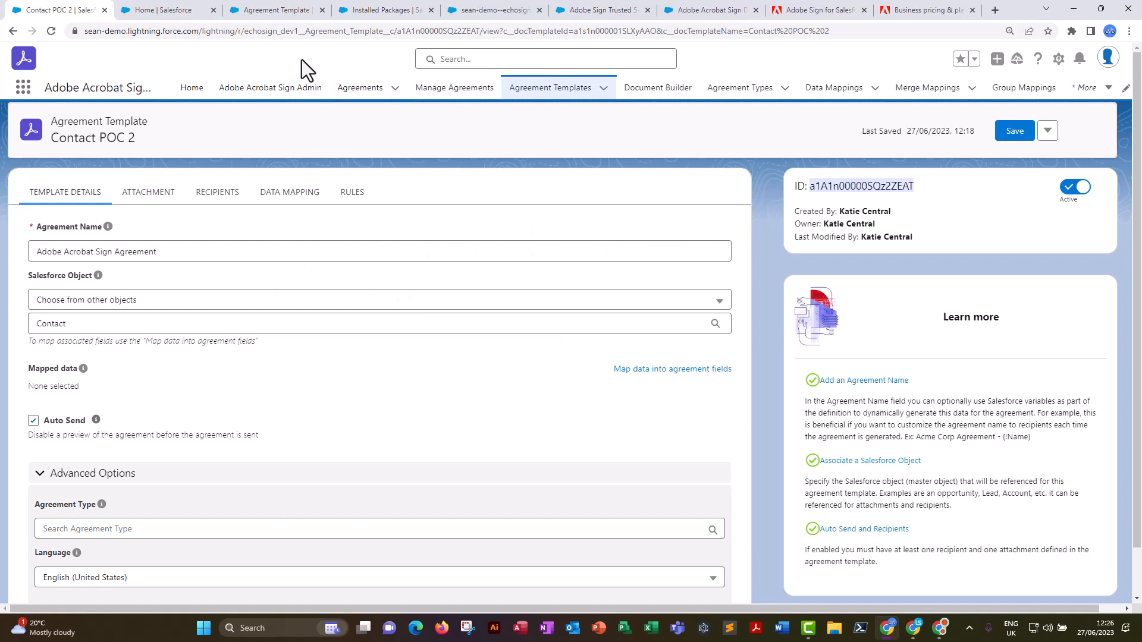
{"action": "right_click", "coordinate": [851, 189]}
{"action": "left_click", "coordinate": [876, 201]}
Find the Contact object in Setup's Object Manager and open its Buttons, Links, and Actions list.
{"action": "left_click", "coordinate": [1058, 58]}
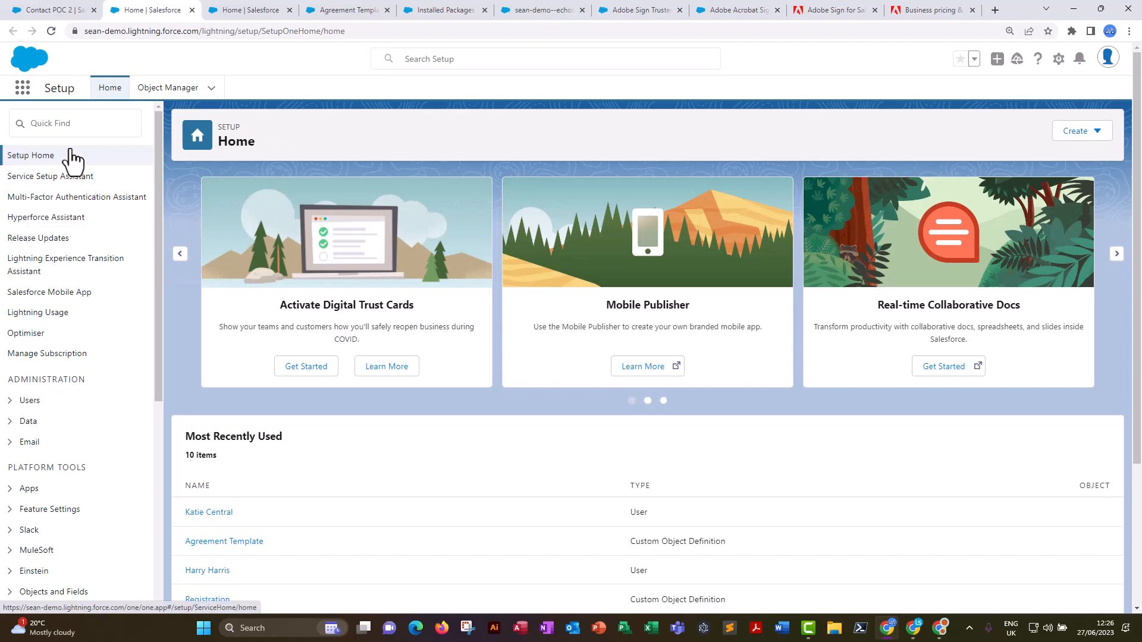
{"action": "left_click", "coordinate": [159, 89]}
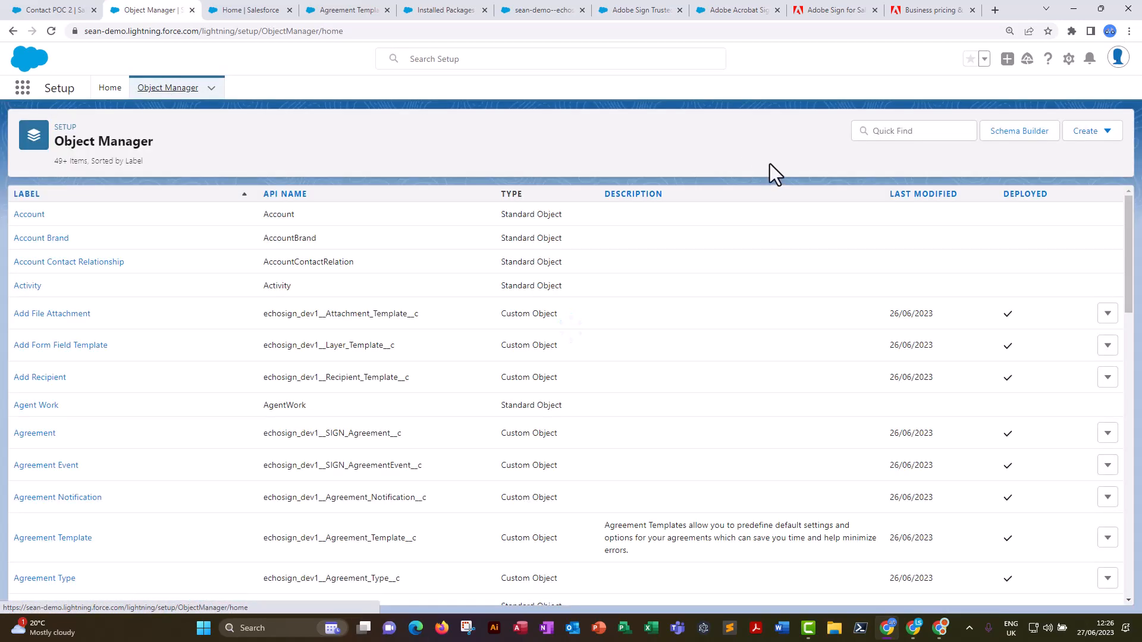
{"action": "left_click", "coordinate": [887, 133]}
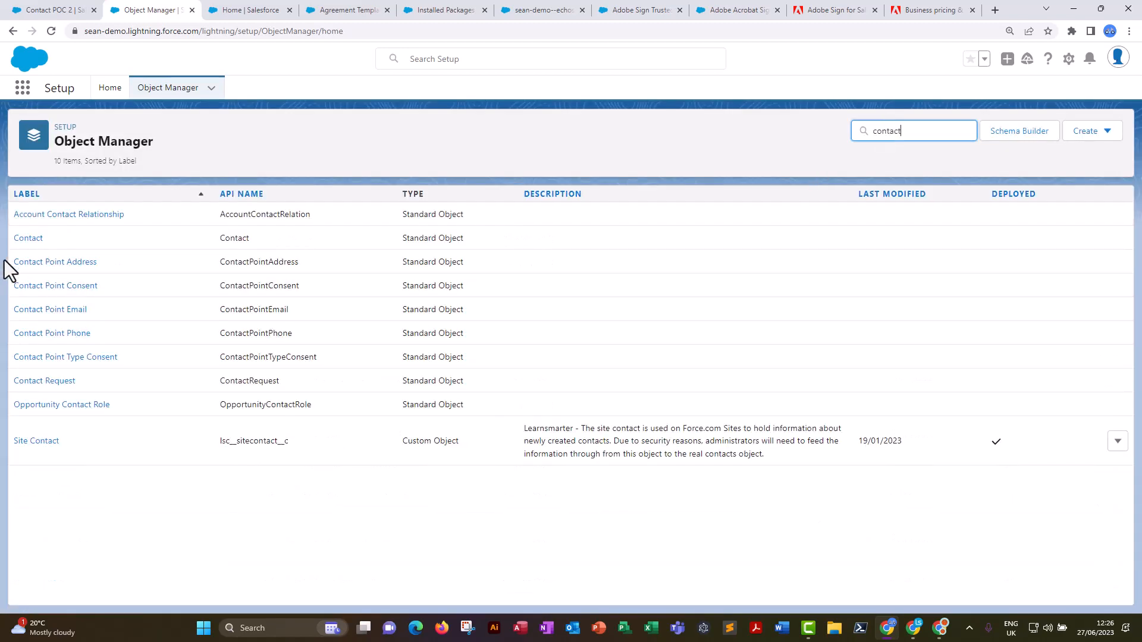
{"action": "left_click", "coordinate": [27, 238]}
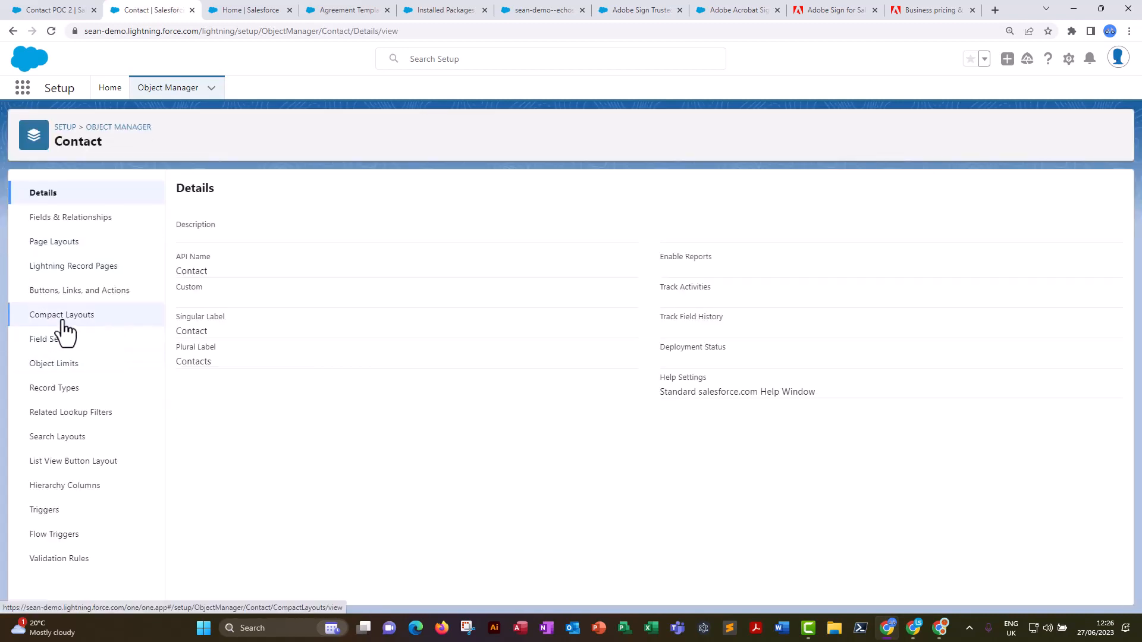
{"action": "left_click", "coordinate": [64, 291]}
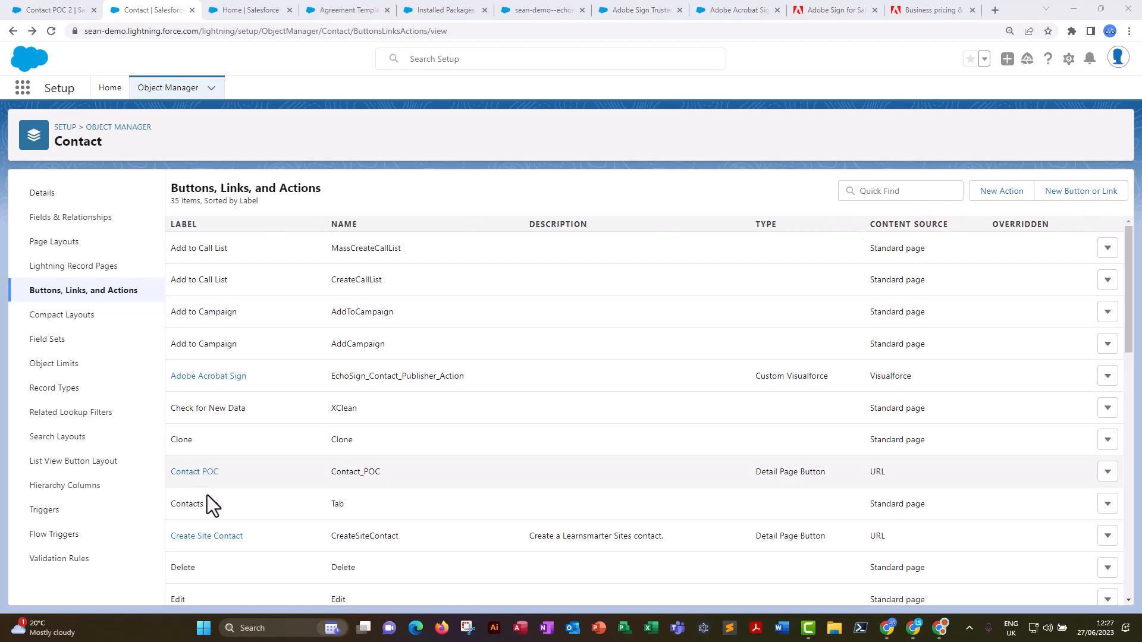
Open the managed Send for Signature button of the Contact object and examine its URL formula.
{"action": "scroll", "coordinate": [226, 553], "scroll_direction": "down", "scroll_amount": 9}
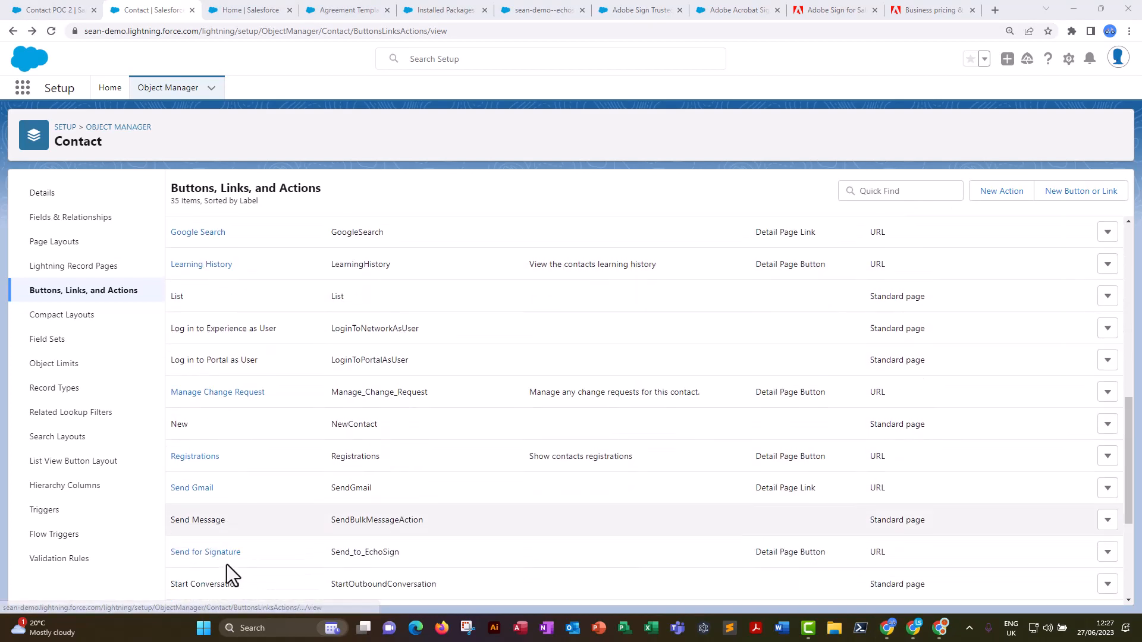
{"action": "scroll", "coordinate": [227, 562], "scroll_direction": "down", "scroll_amount": 3}
{"action": "scroll", "coordinate": [241, 583], "scroll_direction": "down", "scroll_amount": 1}
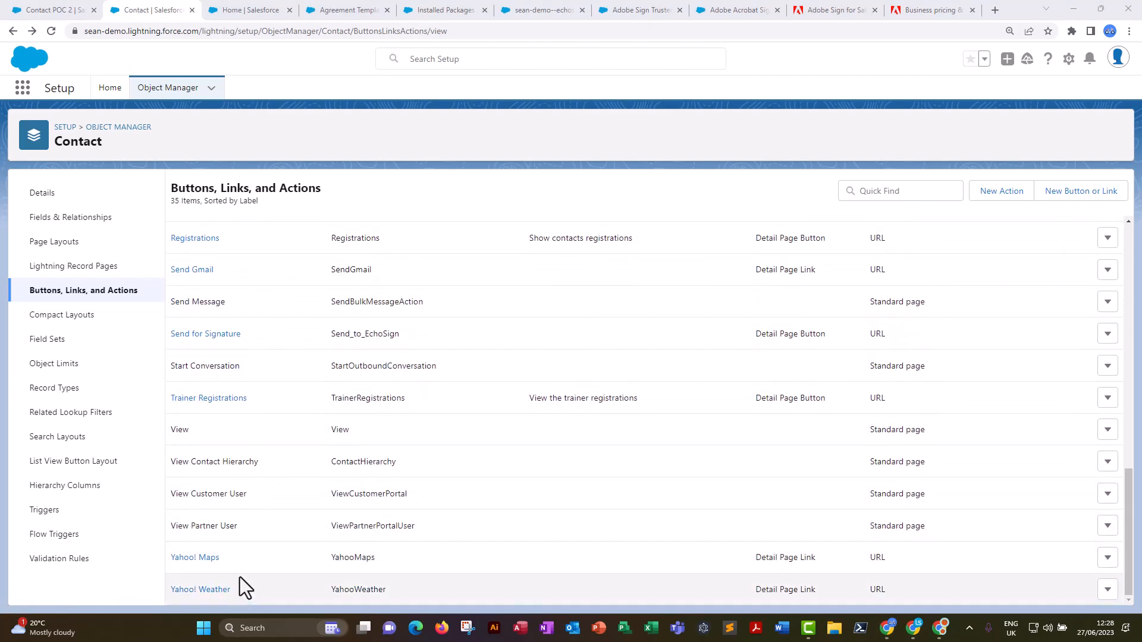
{"action": "left_click", "coordinate": [205, 334]}
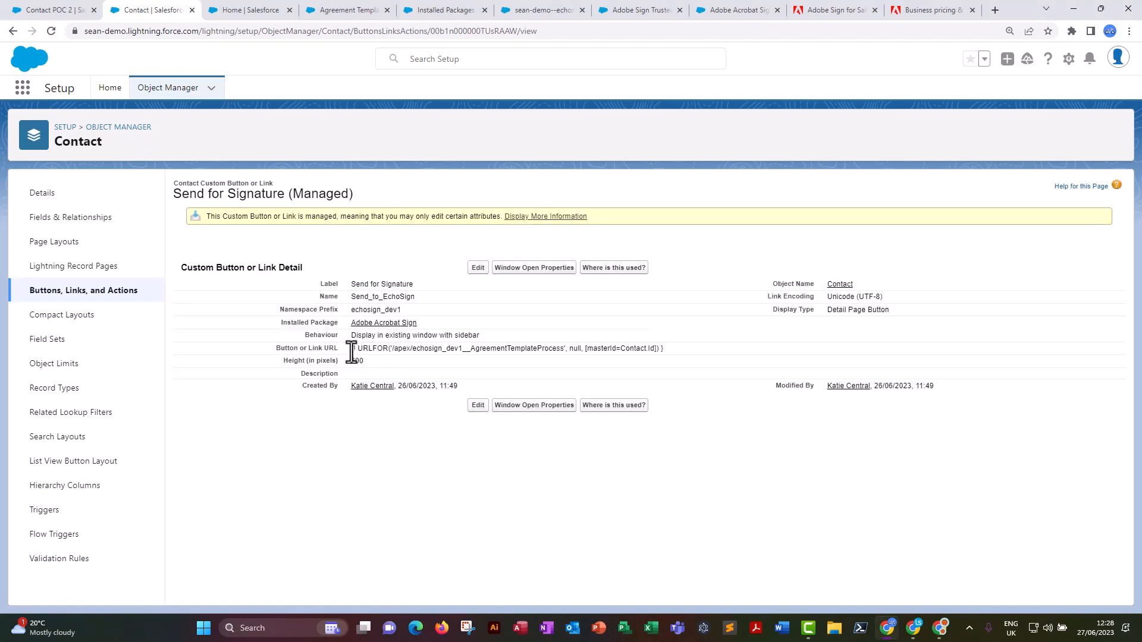
{"action": "left_click_drag", "start_coordinate": [352, 348], "coordinate": [672, 351]}
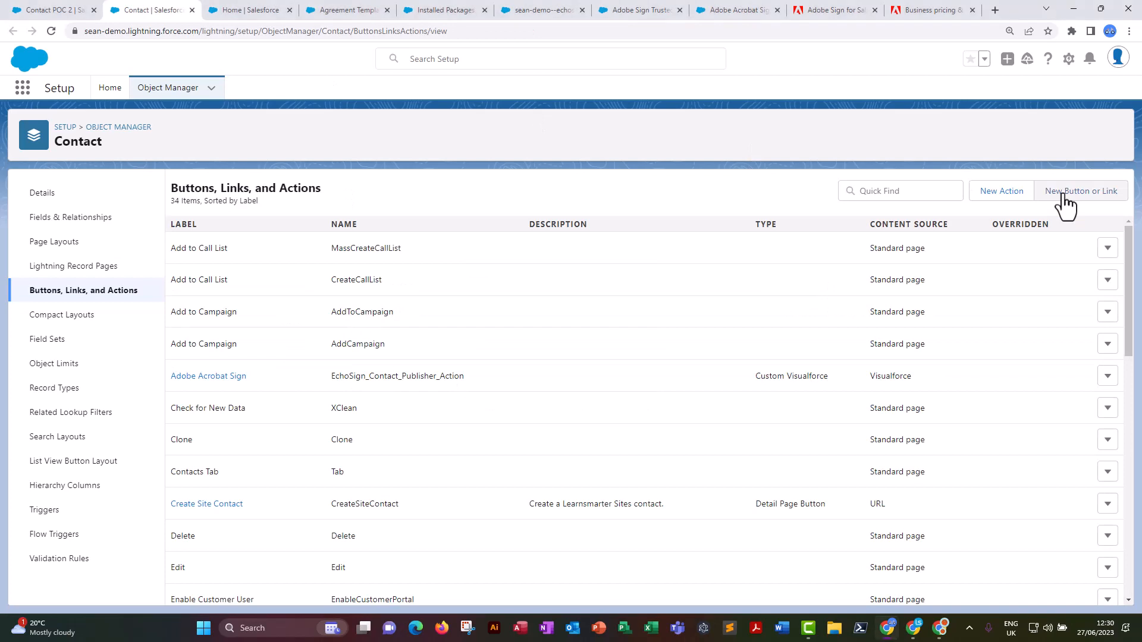
Create a new custom button for the Contact object with the label "Send For Signature POC".
{"action": "left_click", "coordinate": [1065, 193]}
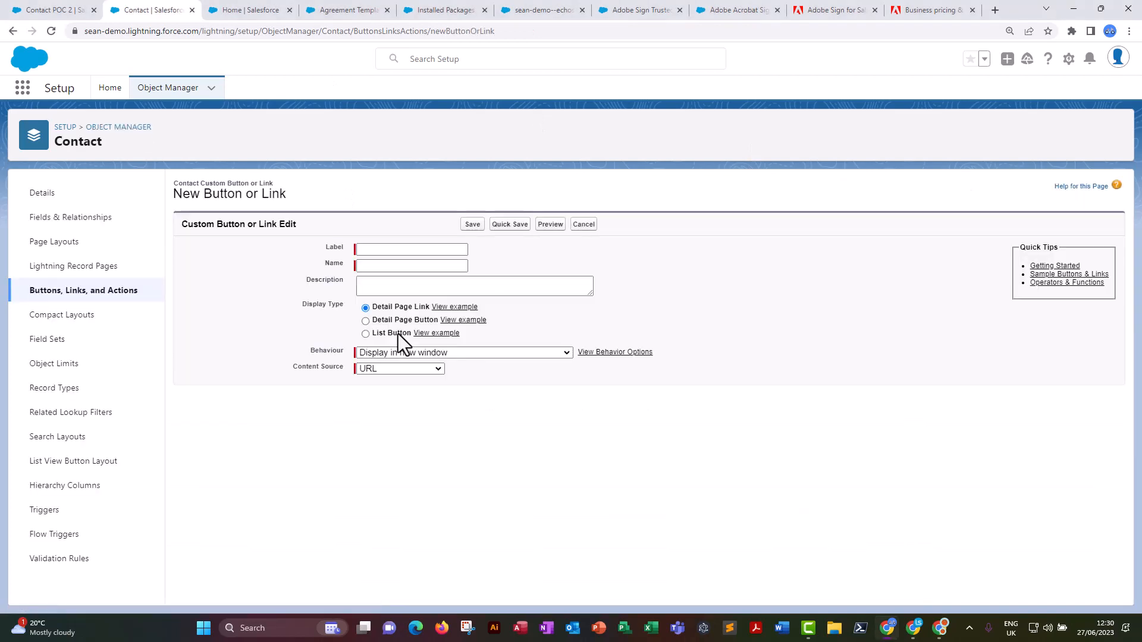
{"action": "left_click", "coordinate": [370, 250]}
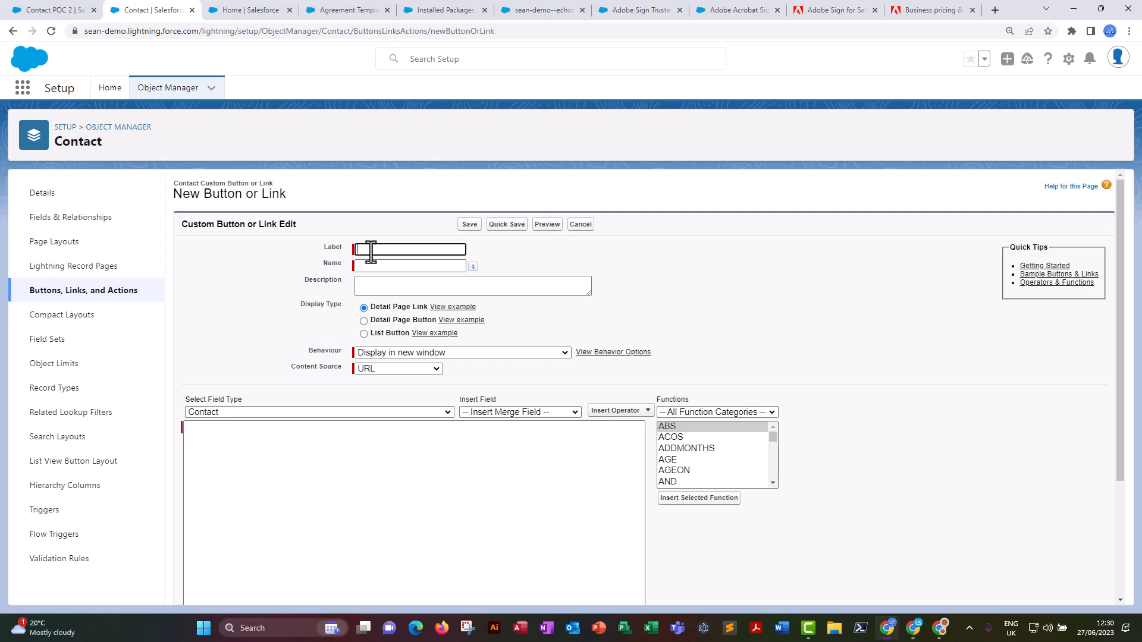
{"action": "type", "text": "Se"}
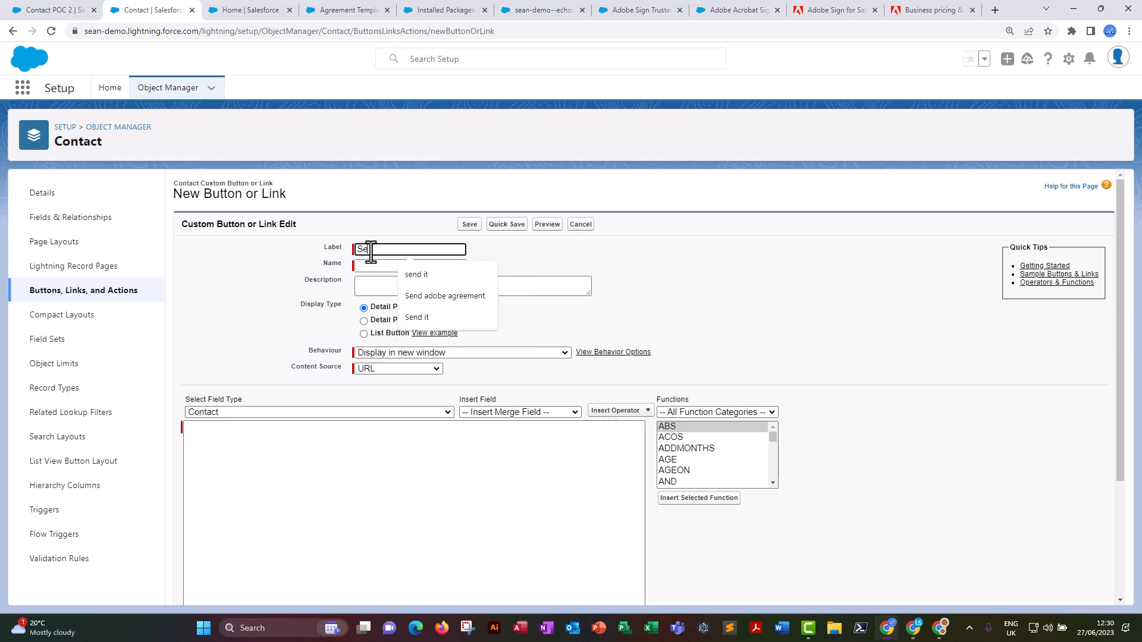
{"action": "type", "text": "nd For Signature POC"}
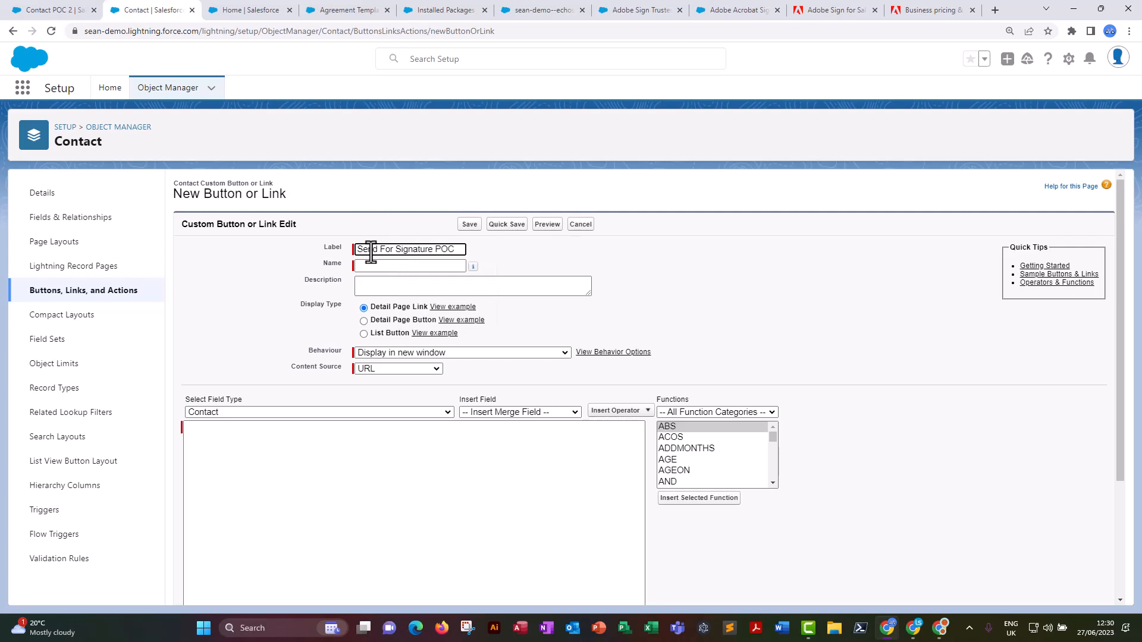
Describe the button as "This sends a document for signing" and set its display type to Detail Page Button.
{"action": "left_click", "coordinate": [399, 287]}
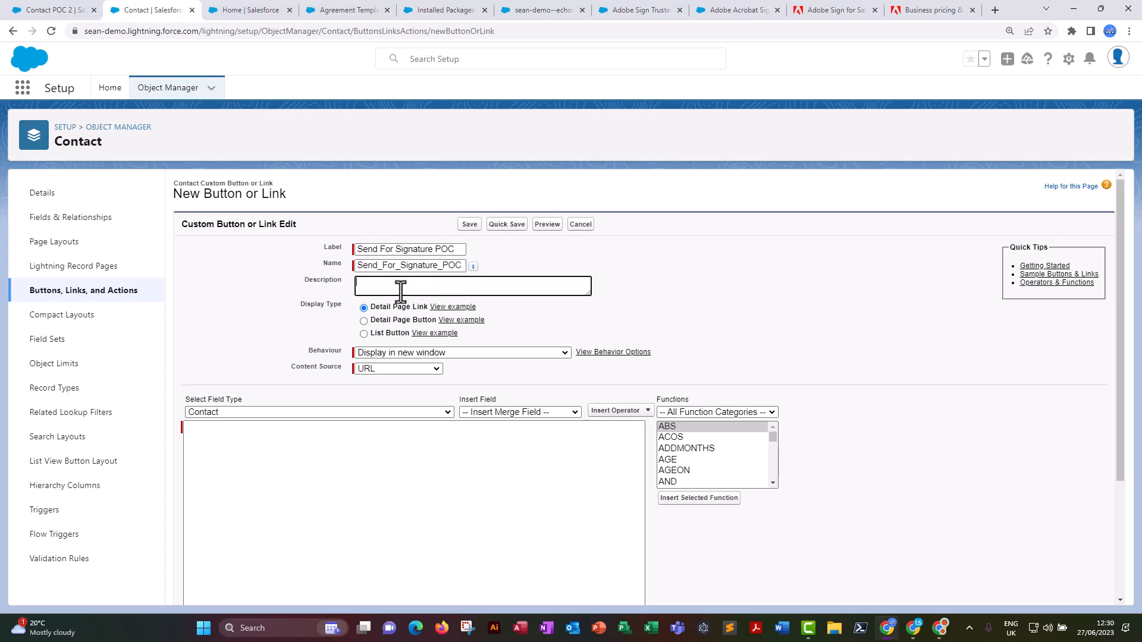
{"action": "type", "text": "This sends a document for signing"}
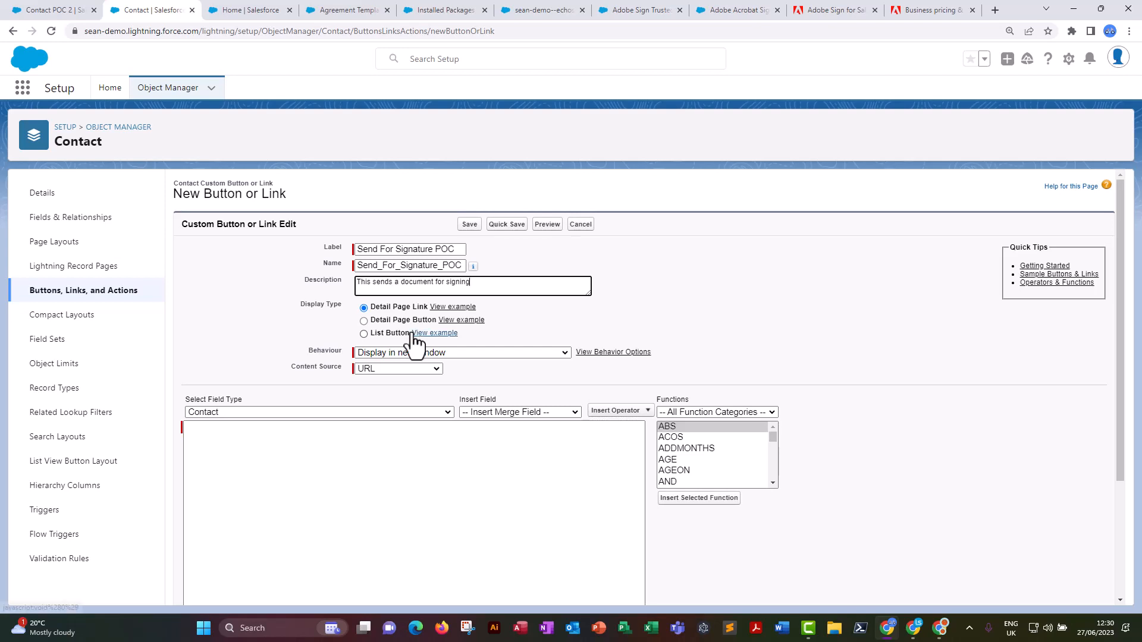
{"action": "left_click", "coordinate": [364, 321]}
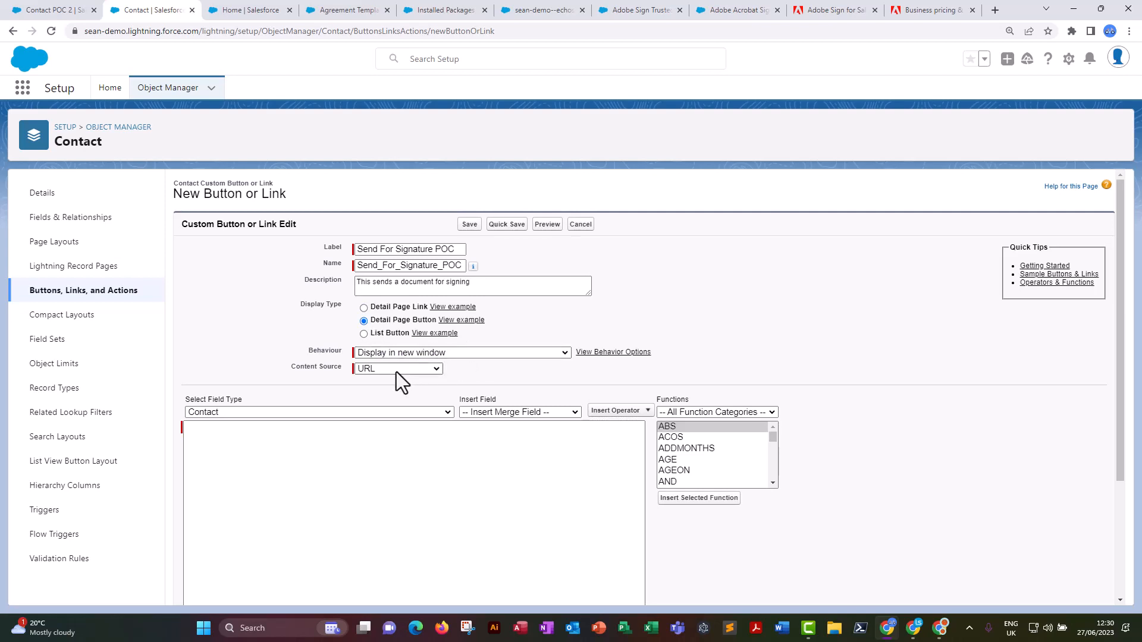
Paste the URLFOR formula for '/apex/echosign_dev1__AgreementTemplateProcess' with null, masterId = Contact.Id and a templateId, and check its page path.
{"action": "left_click", "coordinate": [256, 446]}
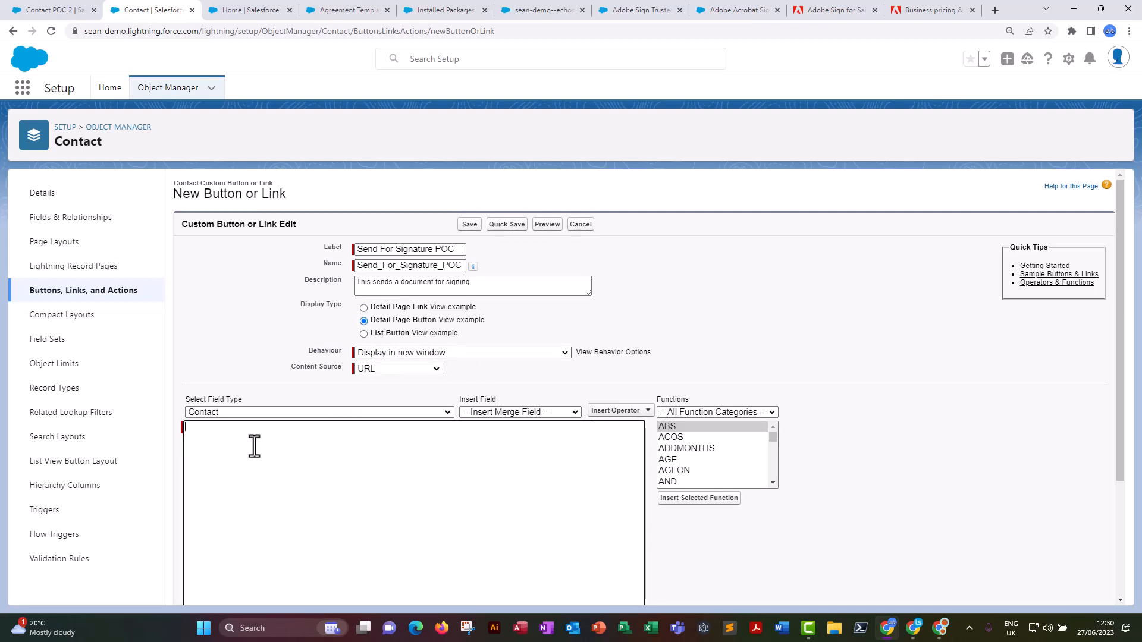
{"action": "key", "text": "ctrl+v"}
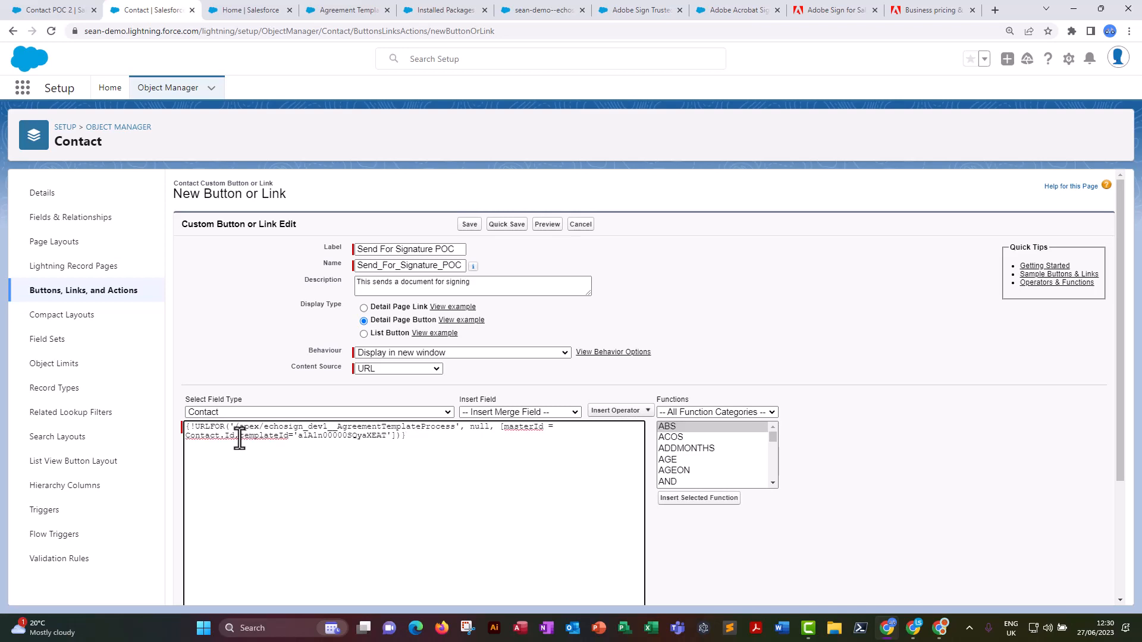
{"action": "left_click_drag", "start_coordinate": [187, 428], "coordinate": [460, 428]}
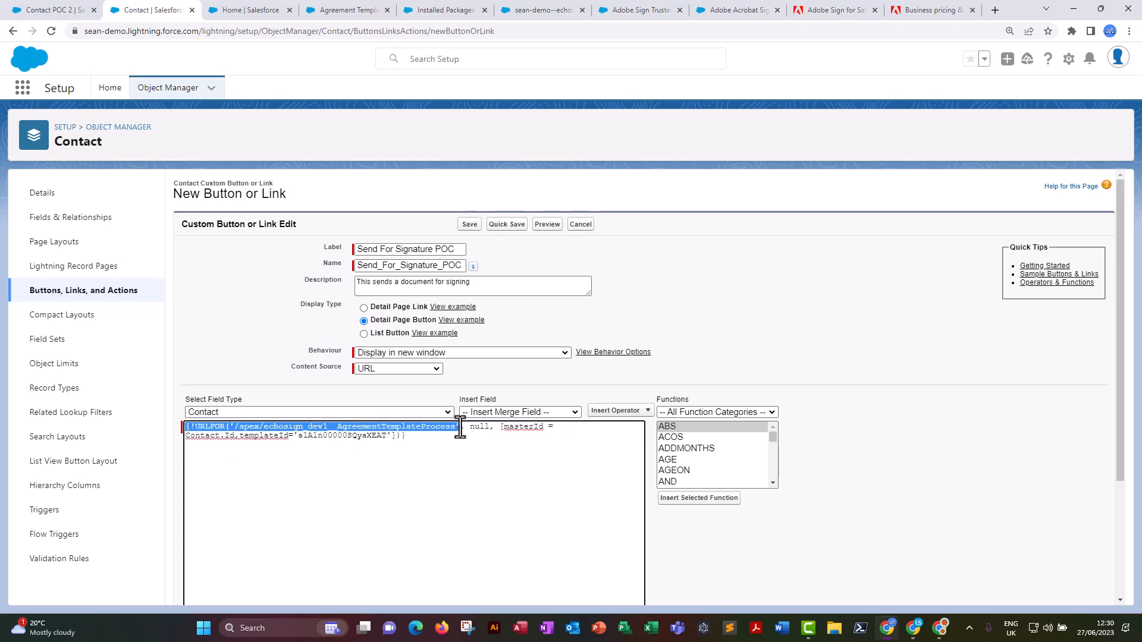
{"action": "left_click", "coordinate": [469, 435]}
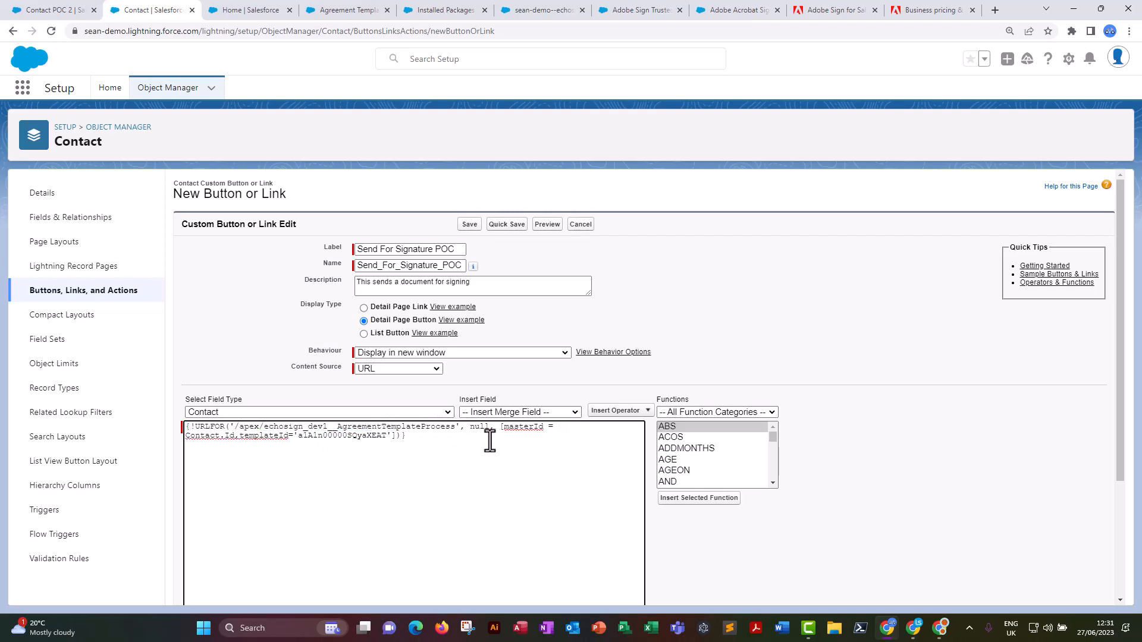
Replace the formula's templateId value with a1A1n00000SQz2ZEAT, copied from the Contact POC 2 agreement template.
{"action": "double_click", "coordinate": [325, 436]}
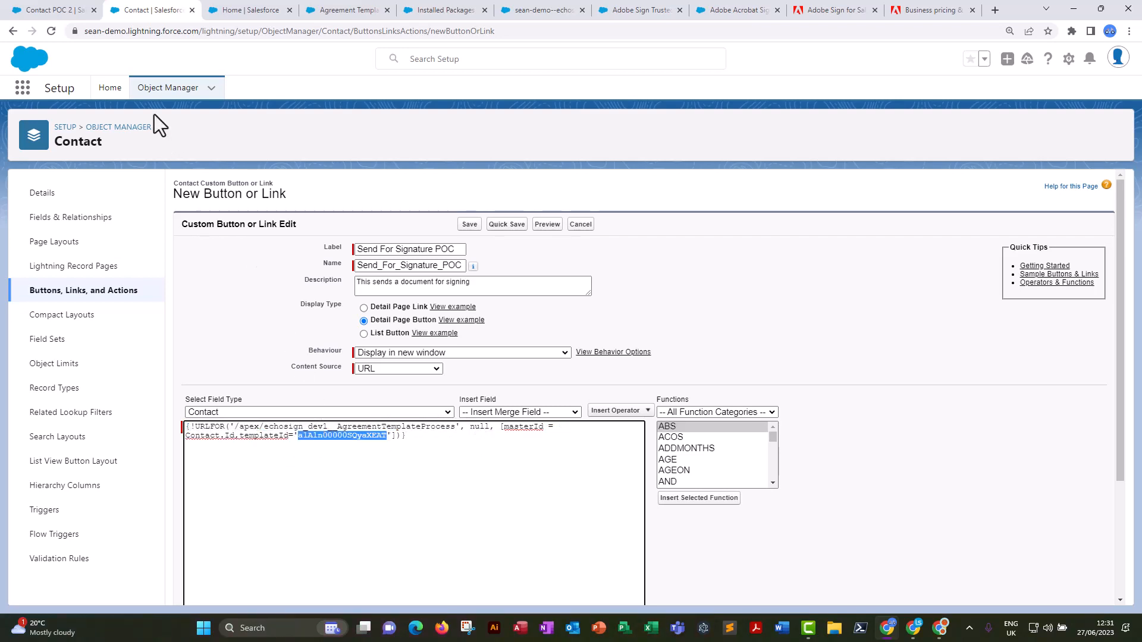
{"action": "left_click", "coordinate": [65, 11]}
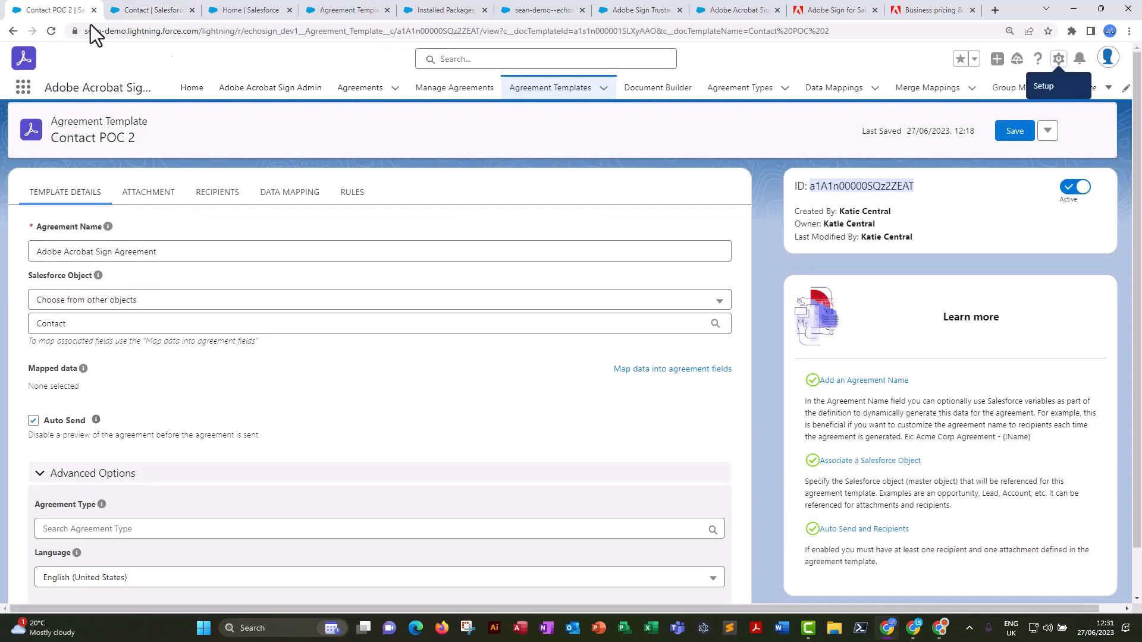
{"action": "right_click", "coordinate": [873, 190]}
{"action": "left_click", "coordinate": [901, 201]}
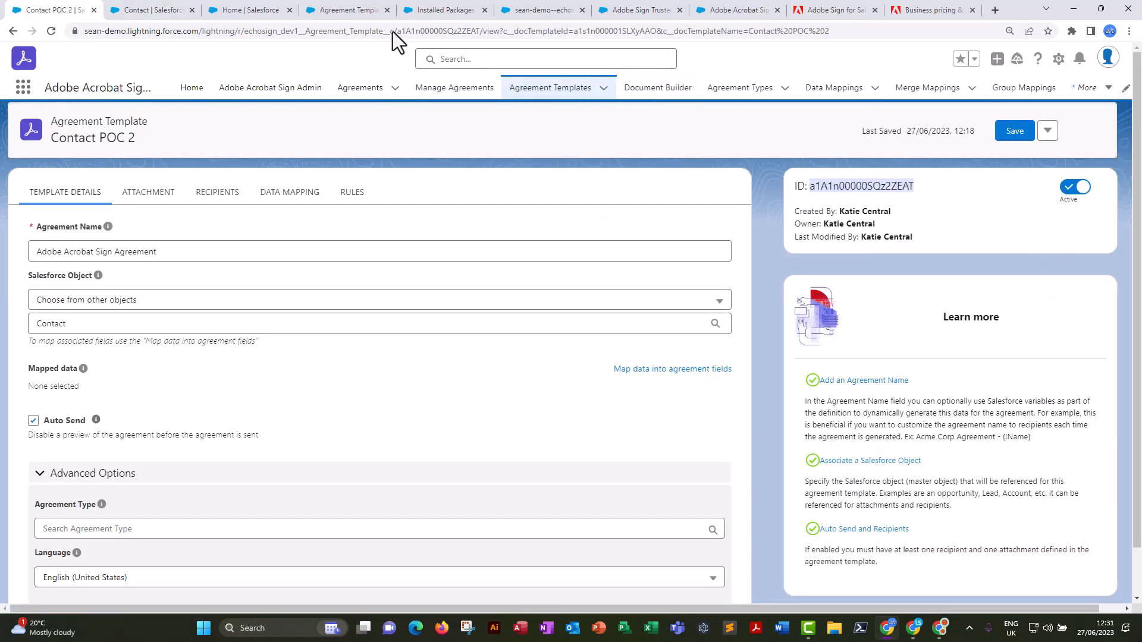
{"action": "left_click", "coordinate": [176, 16]}
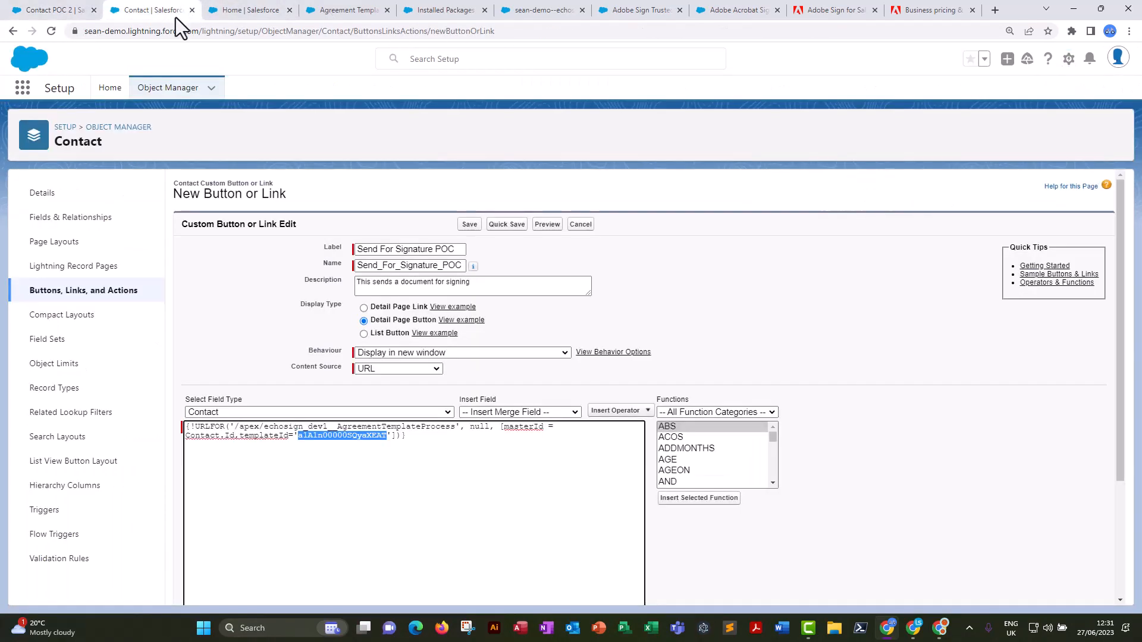
{"action": "key", "text": "ctrl+v"}
{"action": "left_click", "coordinate": [357, 447]}
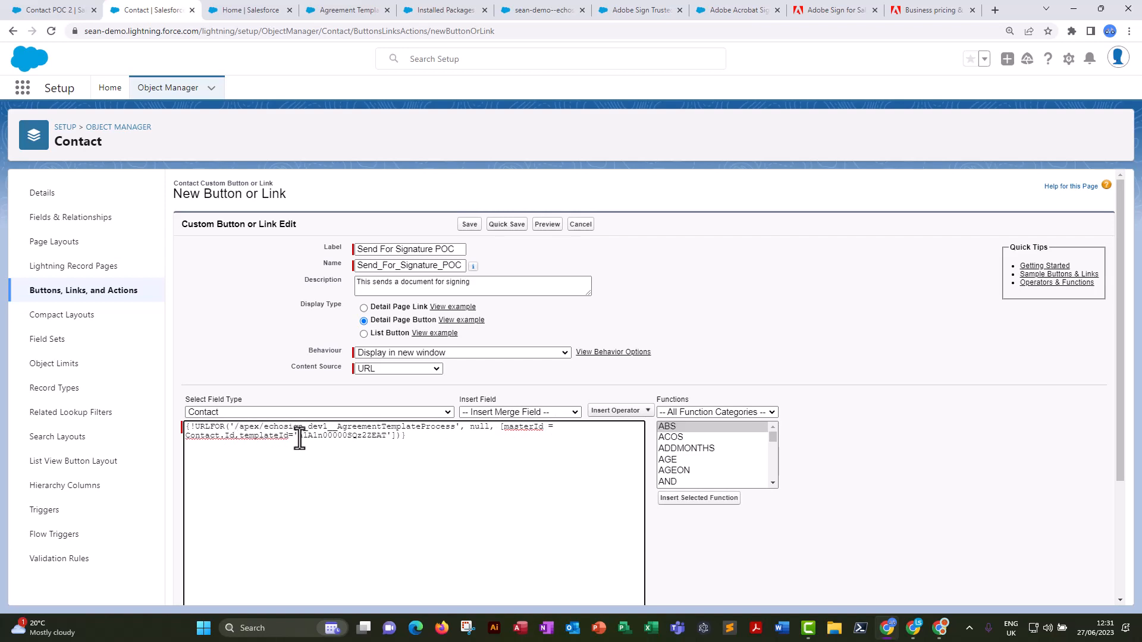
Check the template ID in the formula, then save the Send For Signature POC button and acknowledge the page layout notice.
{"action": "left_click_drag", "start_coordinate": [386, 436], "coordinate": [299, 437]}
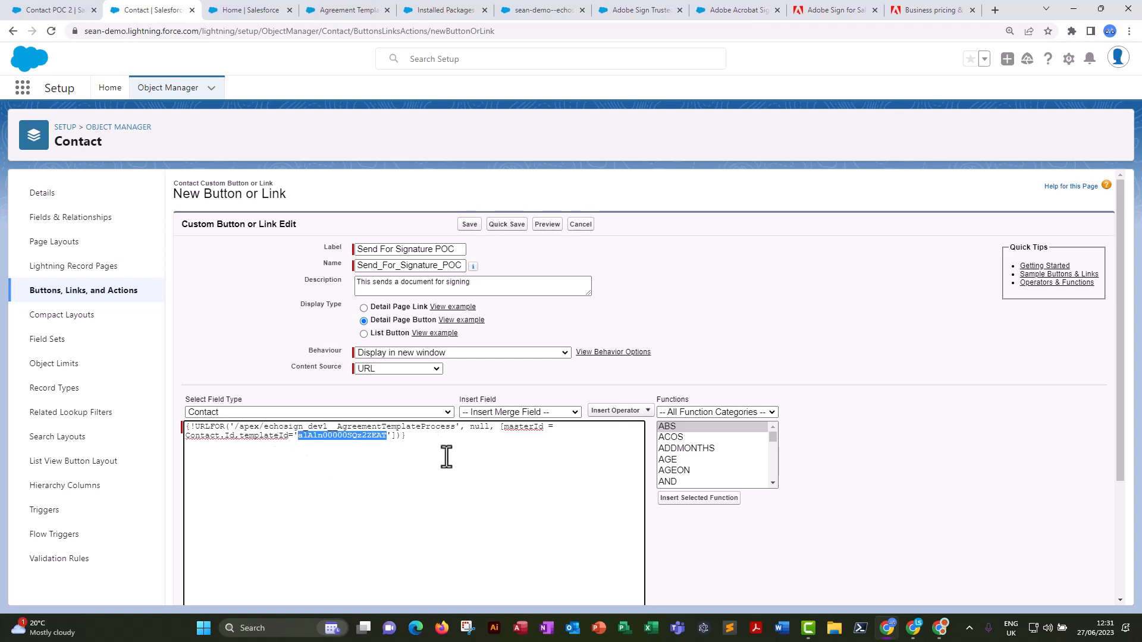
{"action": "scroll", "coordinate": [744, 437], "scroll_direction": "down", "scroll_amount": 1}
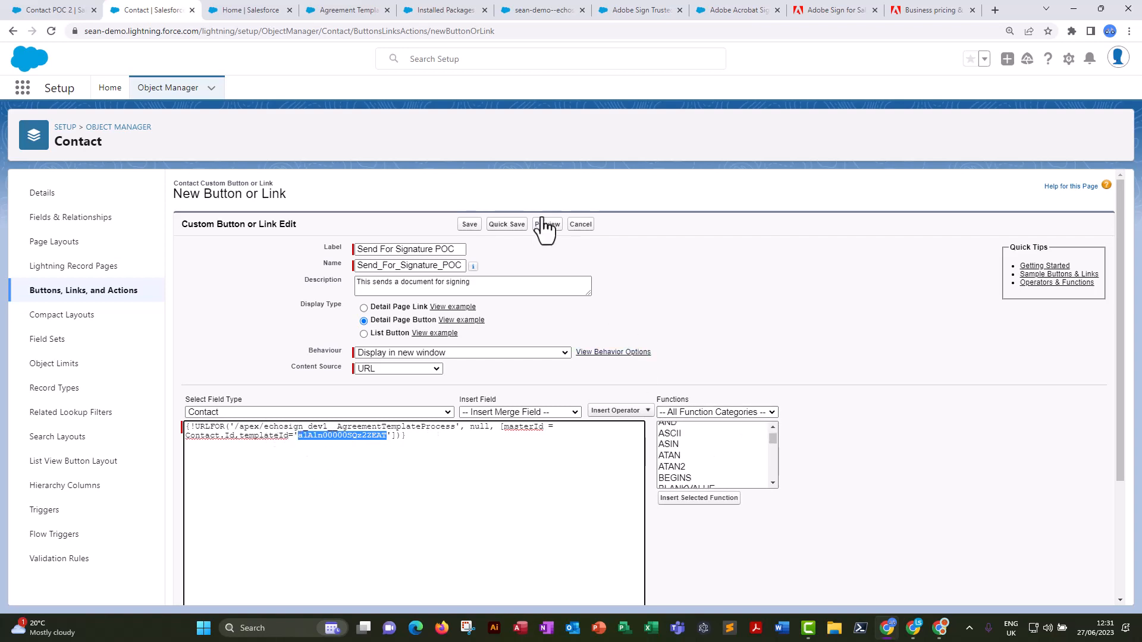
{"action": "left_click", "coordinate": [469, 225]}
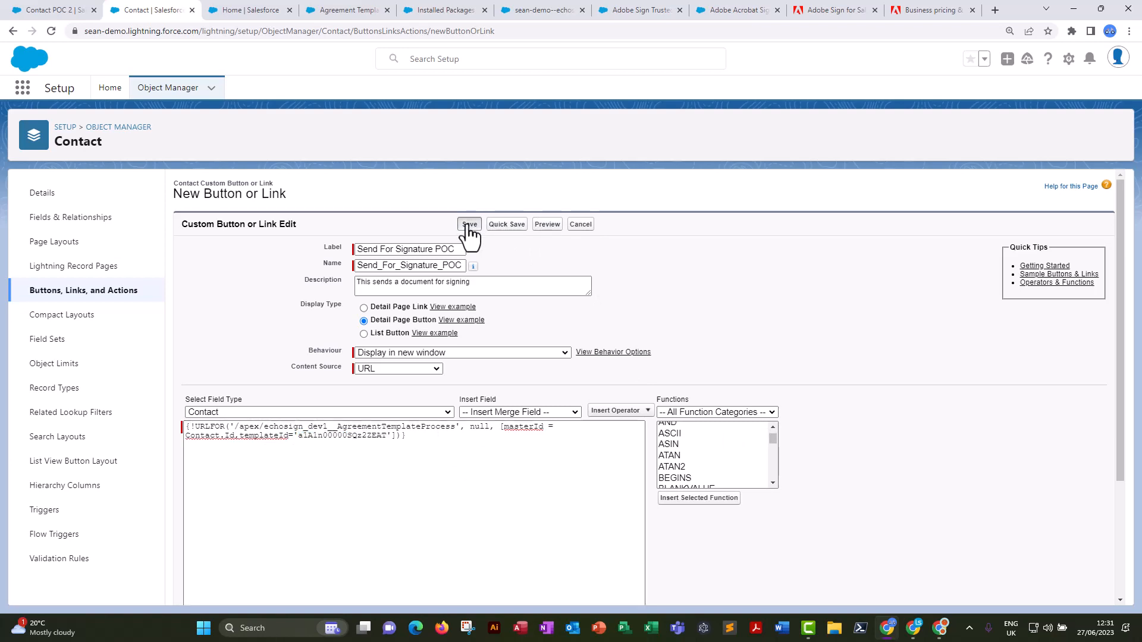
{"action": "left_click", "coordinate": [646, 318]}
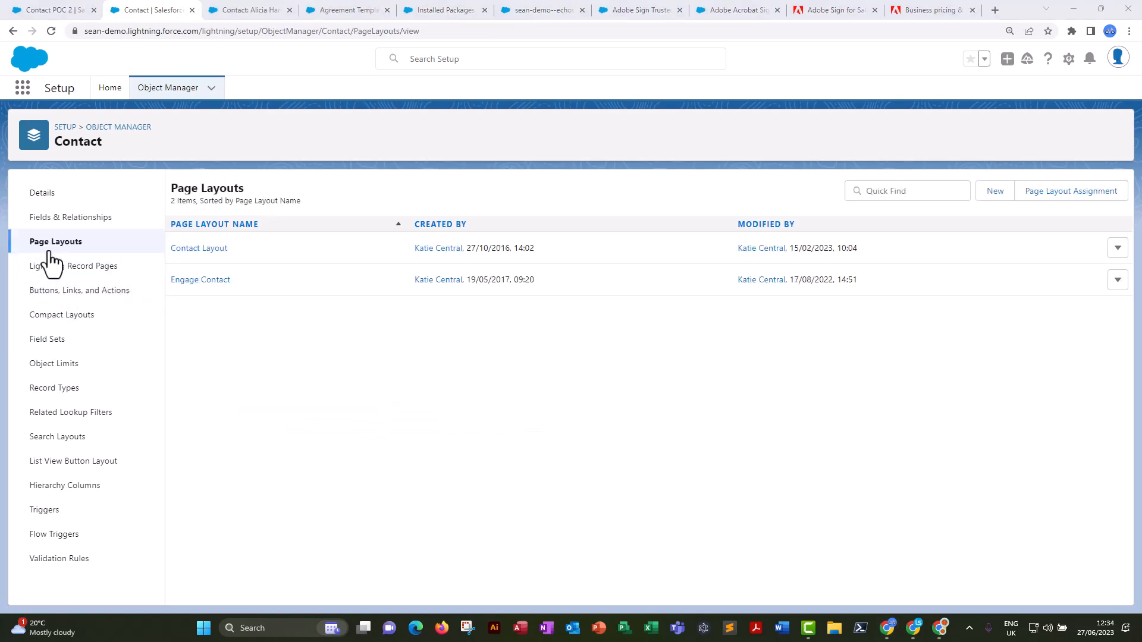
Add the Send For Signature POC button to the Contact Layout's custom buttons and save the layout.
{"action": "left_click", "coordinate": [197, 249]}
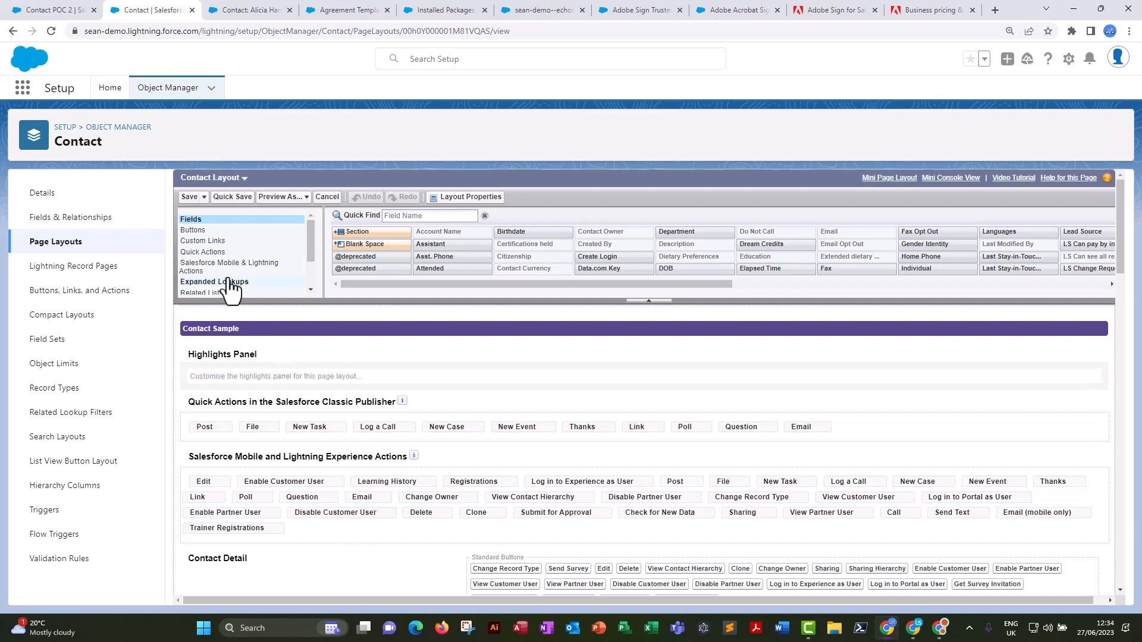
{"action": "left_click", "coordinate": [194, 233]}
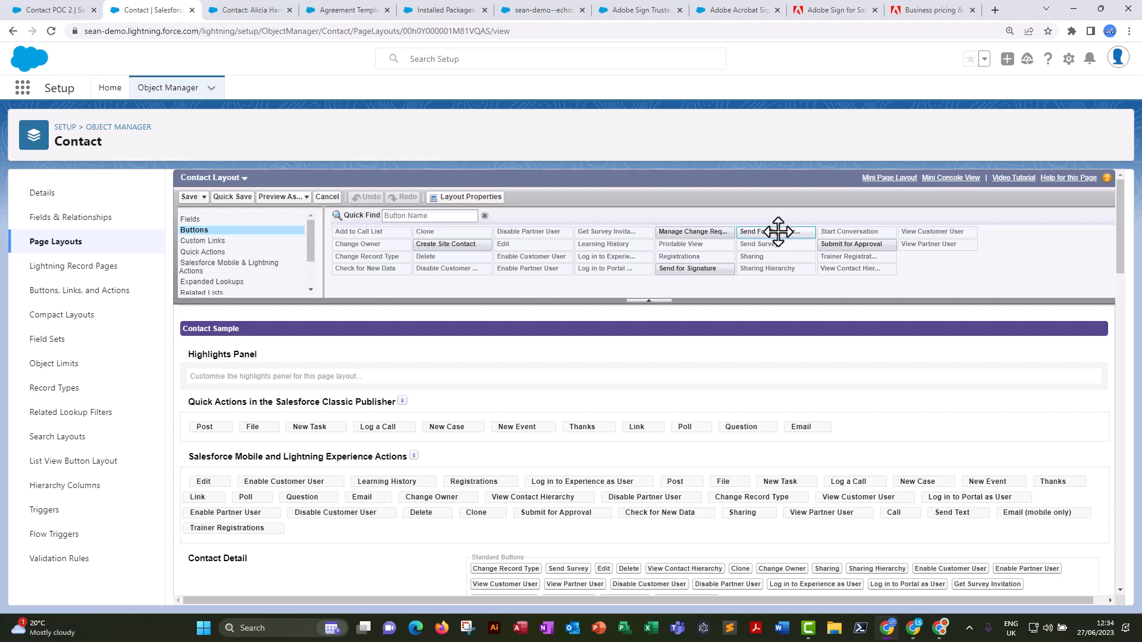
{"action": "left_click_drag", "start_coordinate": [778, 232], "coordinate": [771, 333]}
{"action": "scroll", "coordinate": [750, 345], "scroll_direction": "down", "scroll_amount": 2}
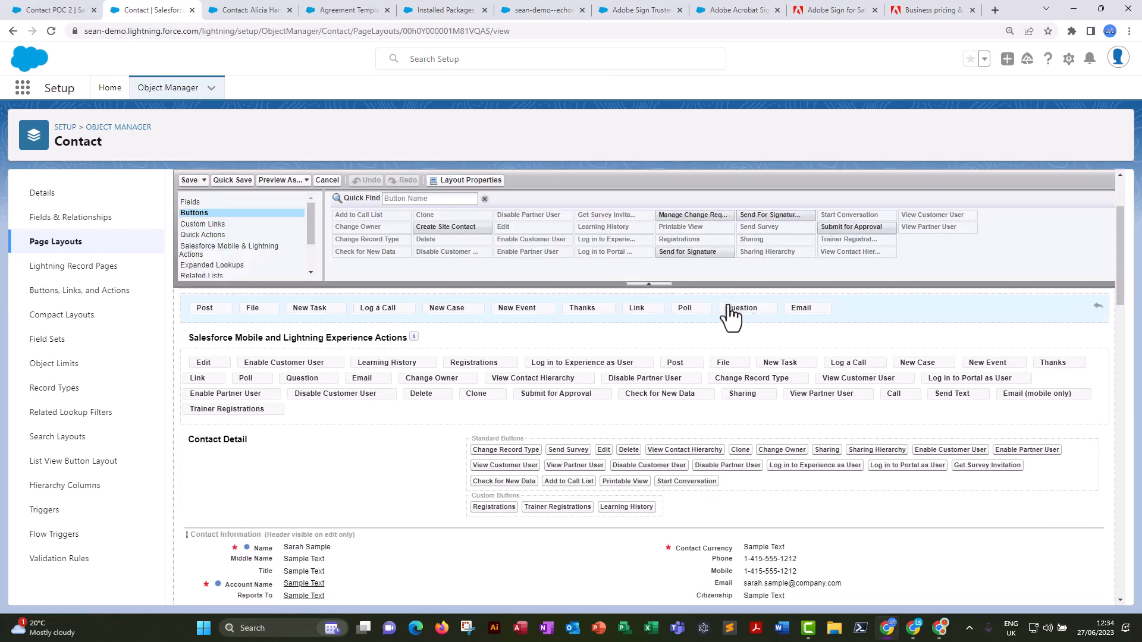
{"action": "mouse_move", "coordinate": [761, 215]}
{"action": "left_mouse_down"}
{"action": "mouse_move", "coordinate": [680, 395]}
{"action": "mouse_move", "coordinate": [651, 494]}
{"action": "mouse_move", "coordinate": [669, 500]}
{"action": "left_mouse_up"}
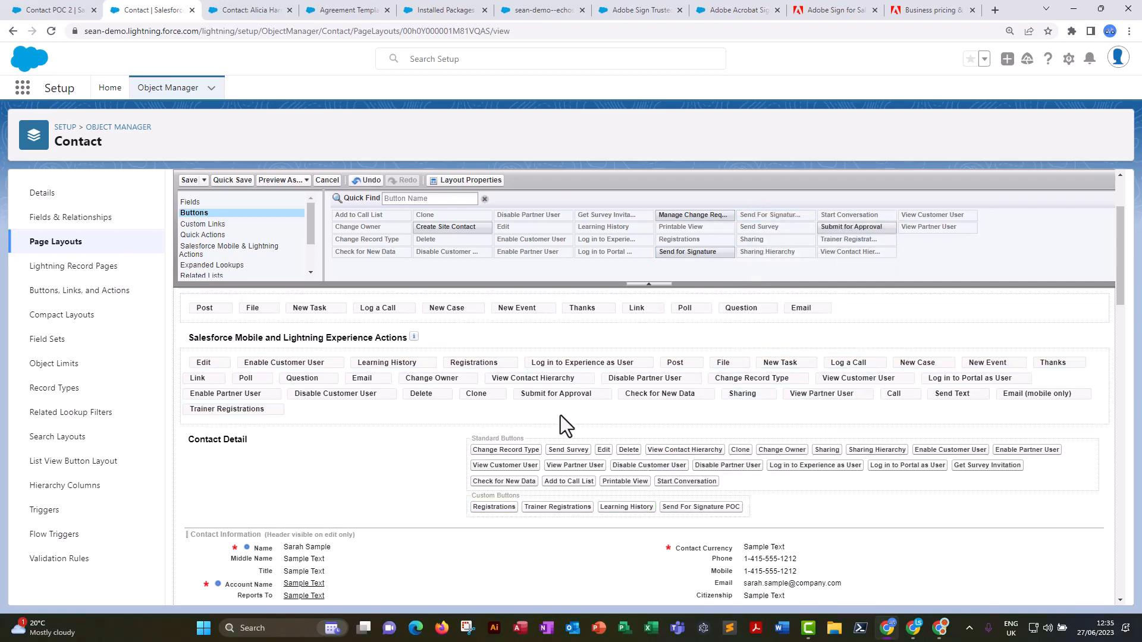
{"action": "left_click", "coordinate": [188, 180]}
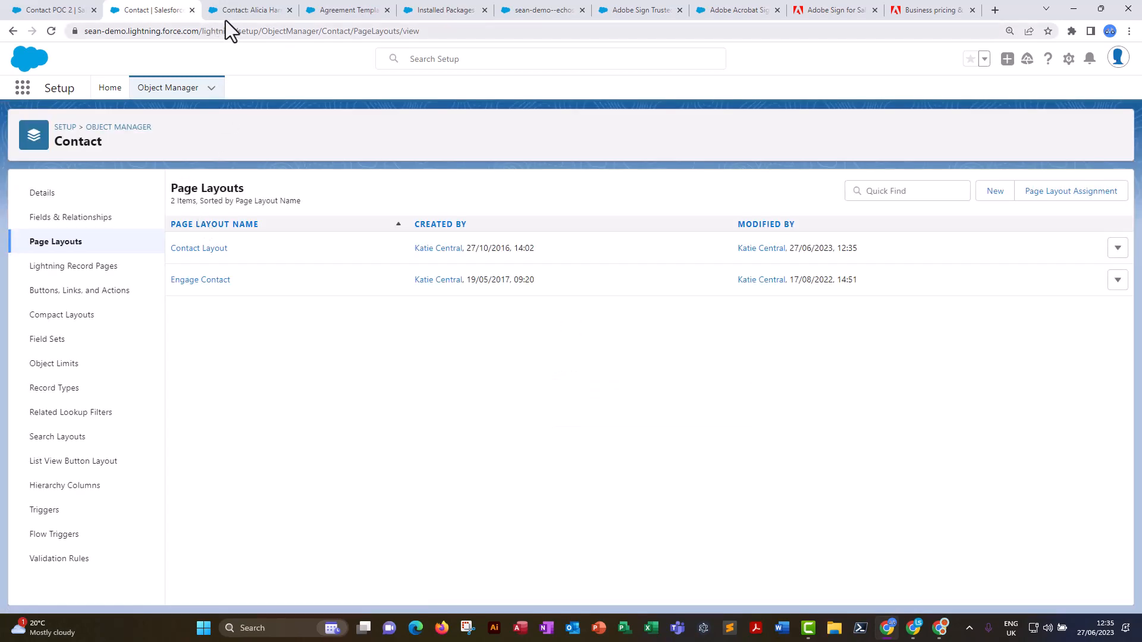
Reload the trainer's contact record and send its document with the Send For Signature POC button.
{"action": "left_click", "coordinate": [246, 11]}
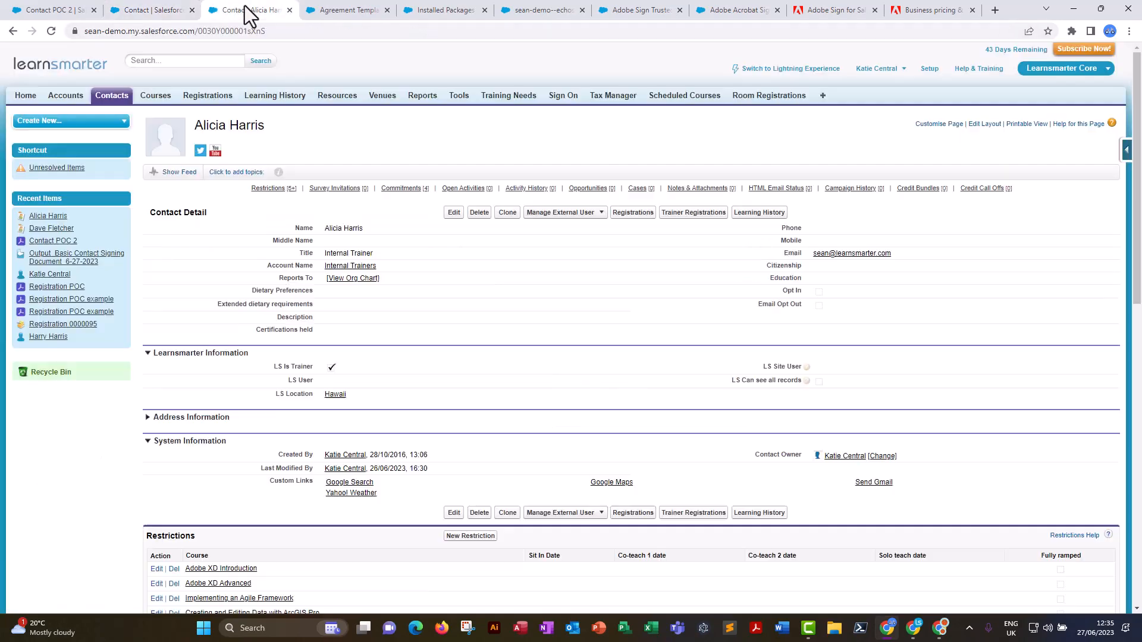
{"action": "left_click", "coordinate": [51, 32]}
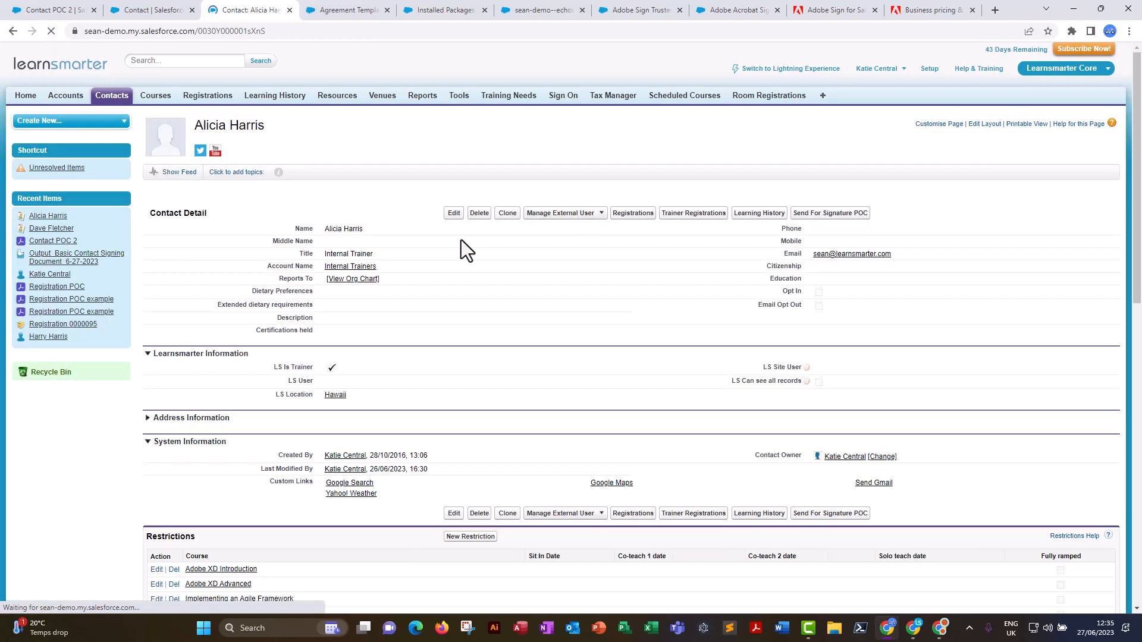
{"action": "left_click", "coordinate": [846, 218]}
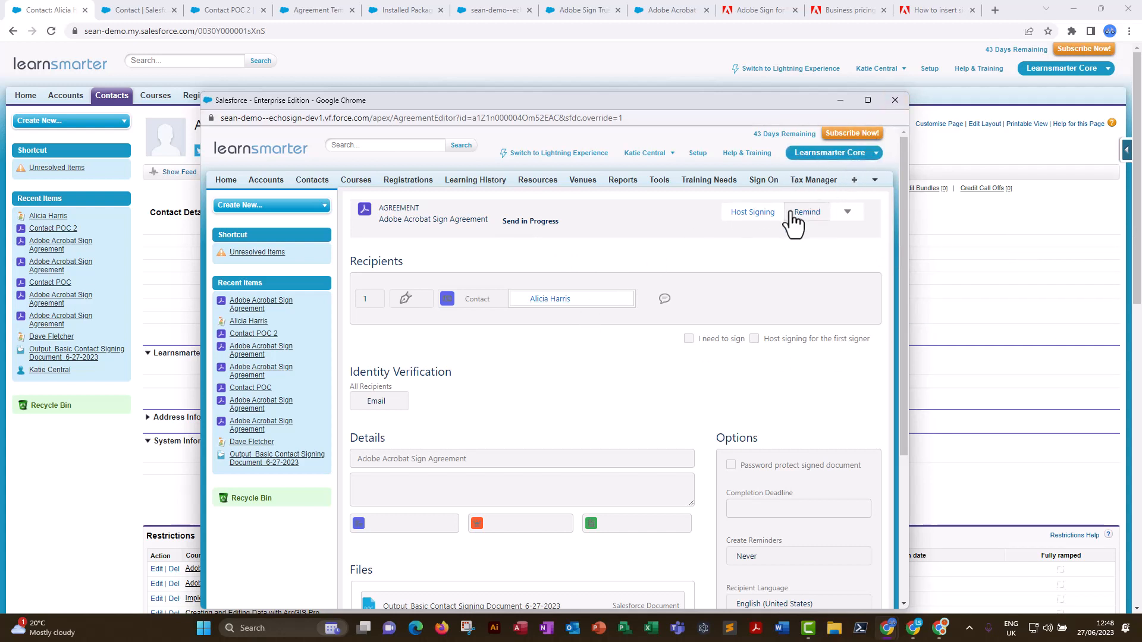
Update the status of the sent Adobe Acrobat Sign Agreement and close its pop-up window.
{"action": "left_click", "coordinate": [848, 212]}
{"action": "left_click", "coordinate": [829, 238]}
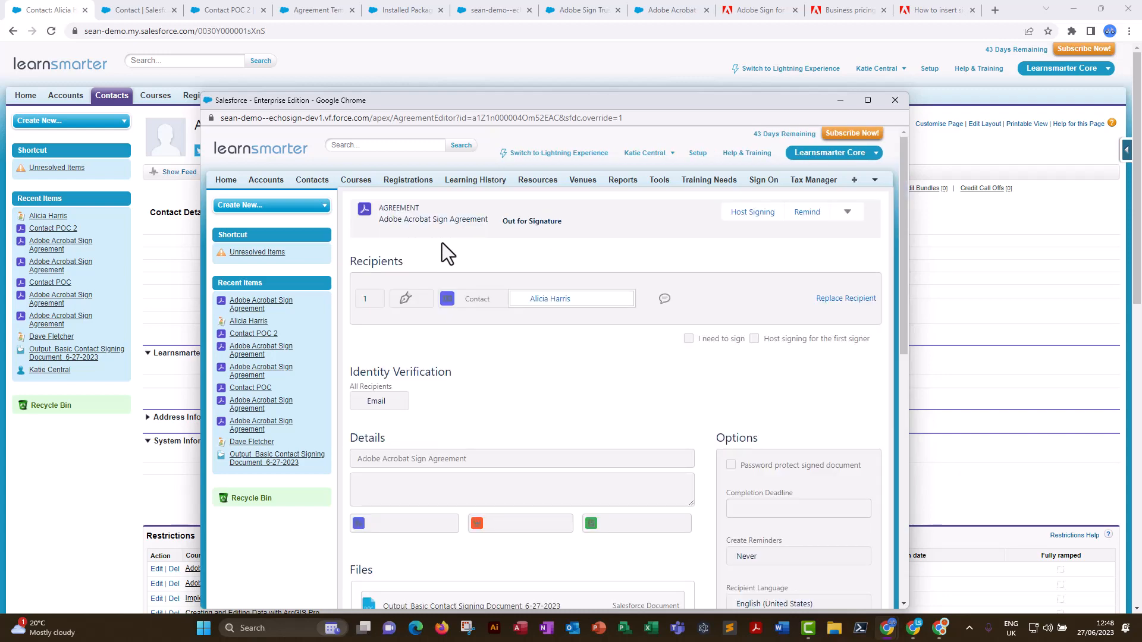
{"action": "left_click", "coordinate": [895, 100]}
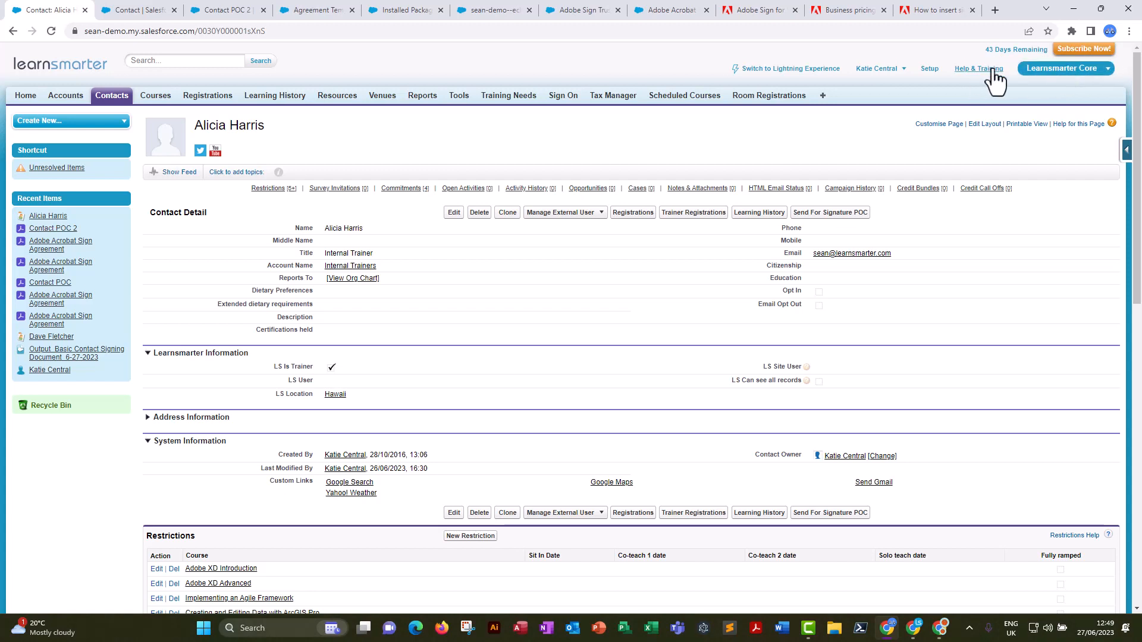
Switch the contact record to Lightning Experience and open its record page for editing.
{"action": "left_click", "coordinate": [897, 70]}
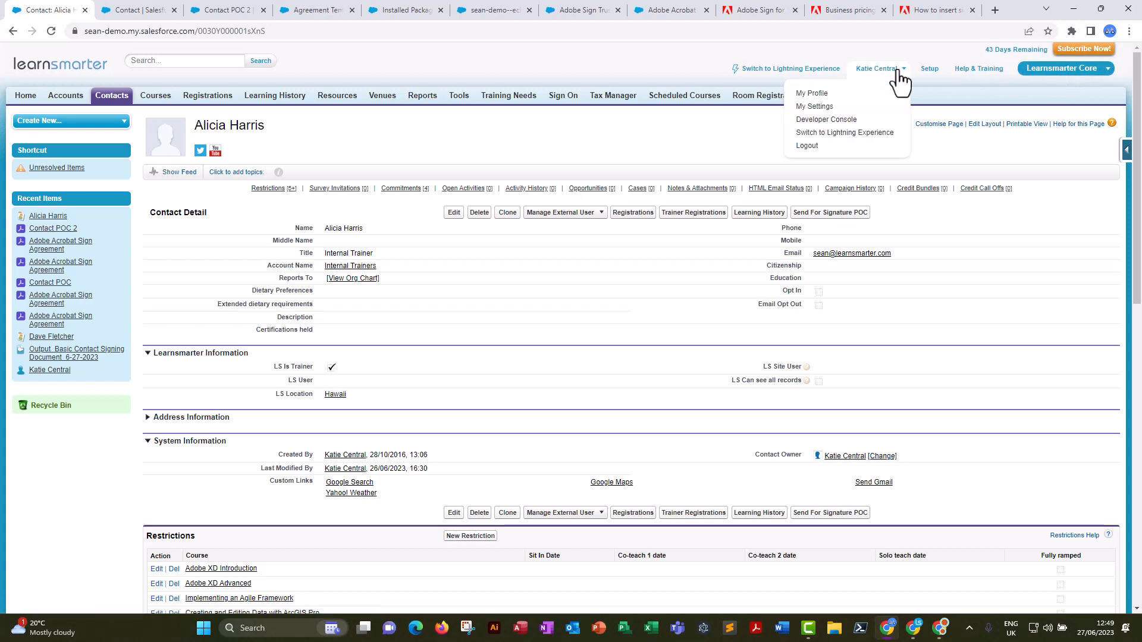
{"action": "left_click", "coordinate": [838, 133]}
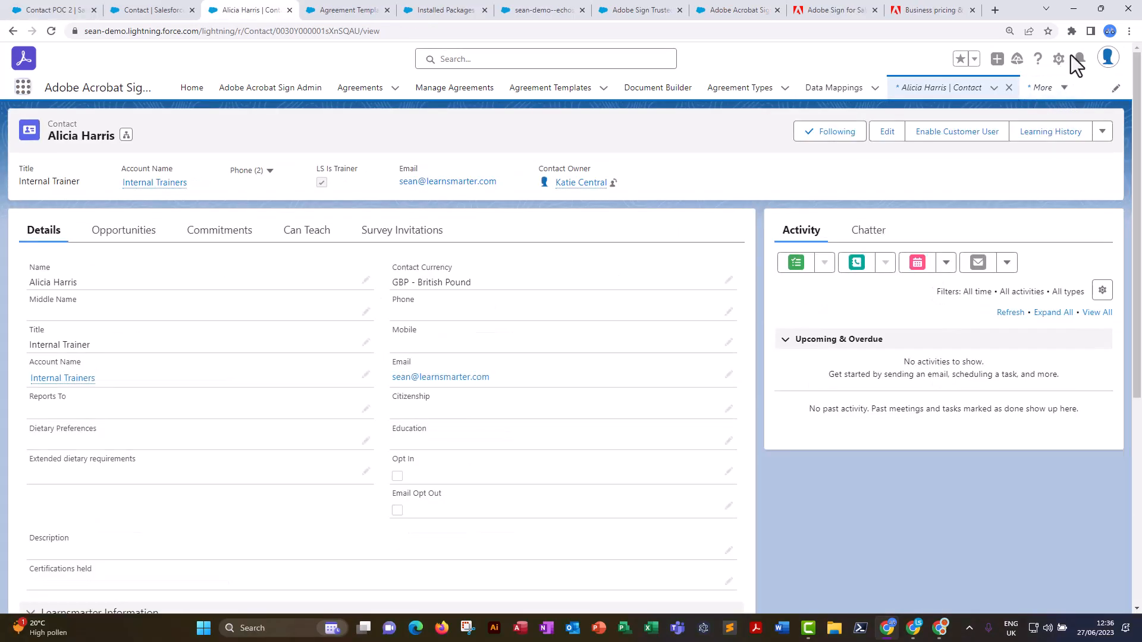
{"action": "left_click", "coordinate": [1059, 60]}
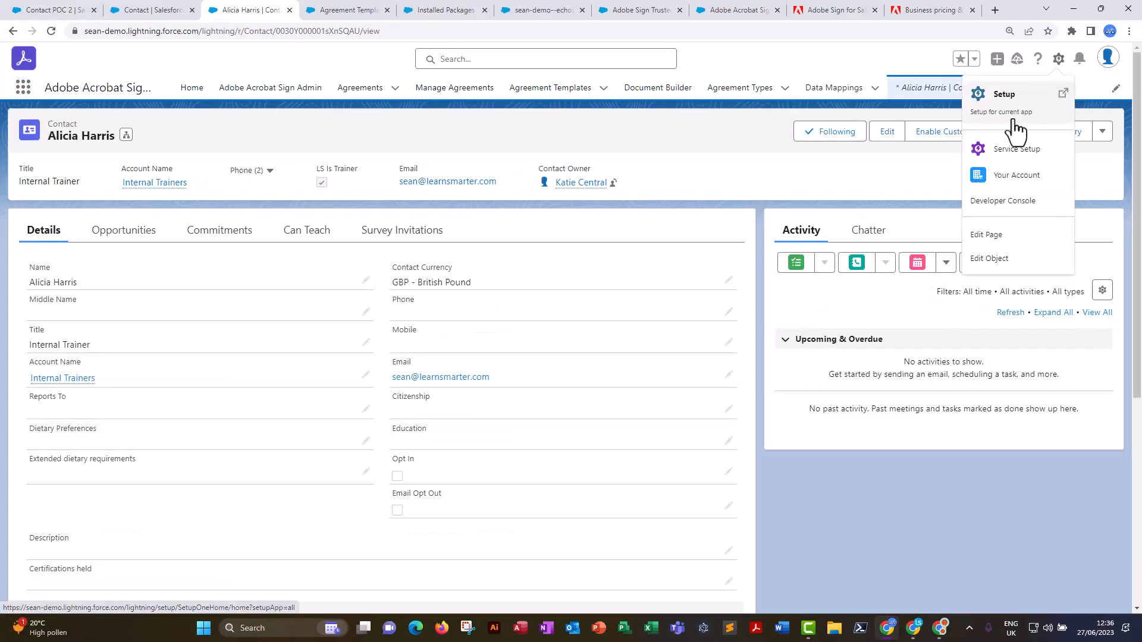
{"action": "left_click", "coordinate": [996, 237]}
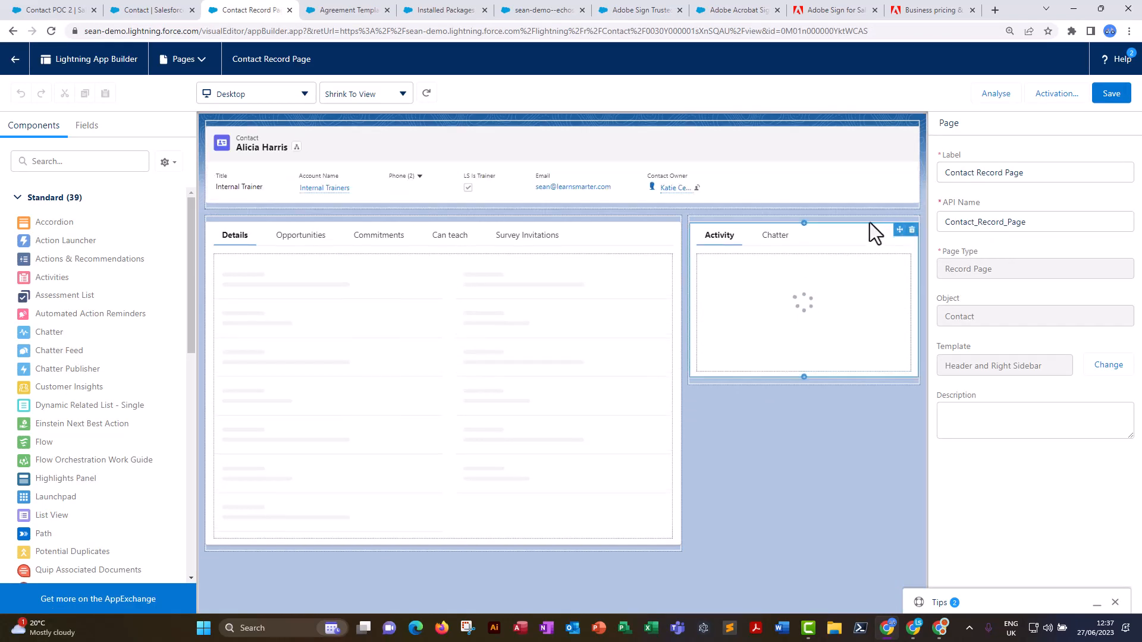
Add the Send For Signature POC custom button as an action of the contact page's Highlights Panel.
{"action": "left_click", "coordinate": [753, 182]}
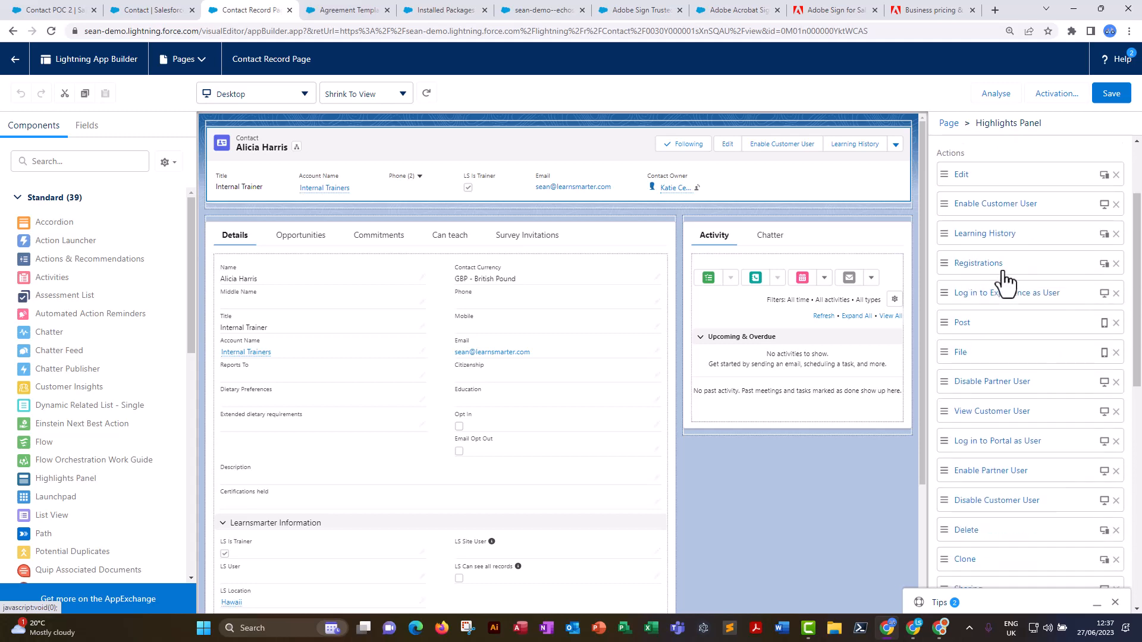
{"action": "scroll", "coordinate": [1009, 291], "scroll_direction": "down", "scroll_amount": 10}
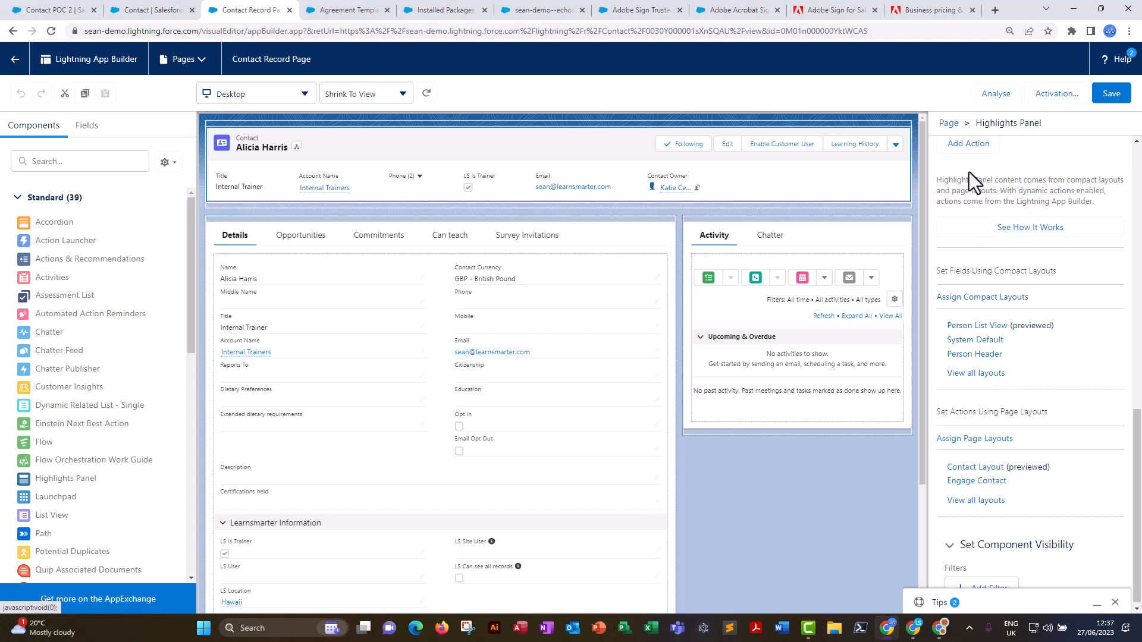
{"action": "left_click", "coordinate": [958, 147]}
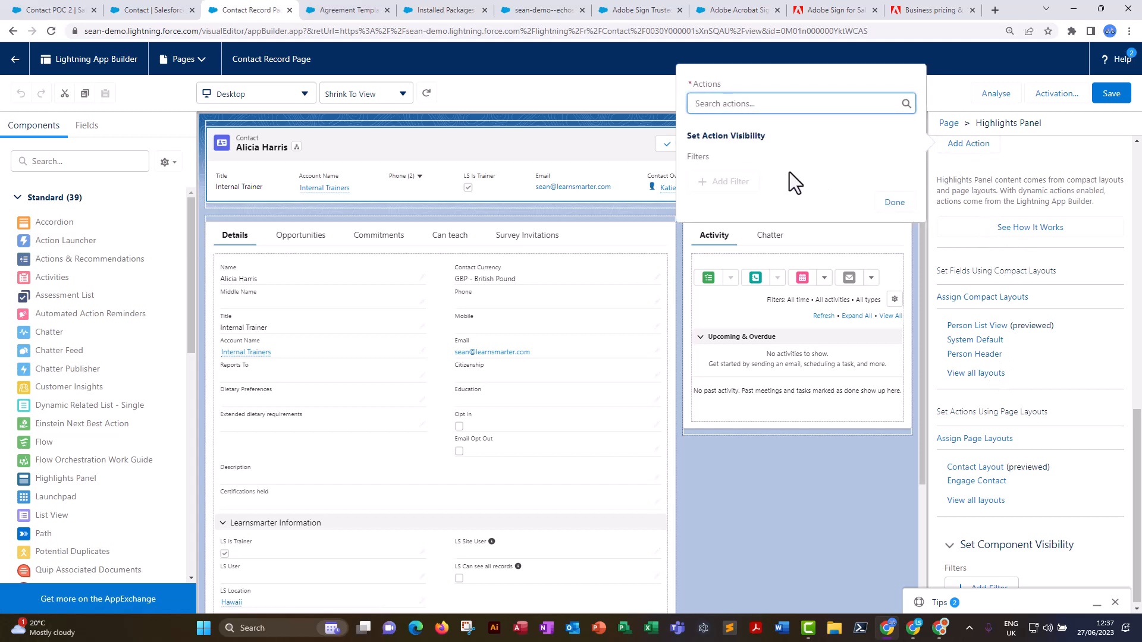
{"action": "left_click", "coordinate": [765, 104]}
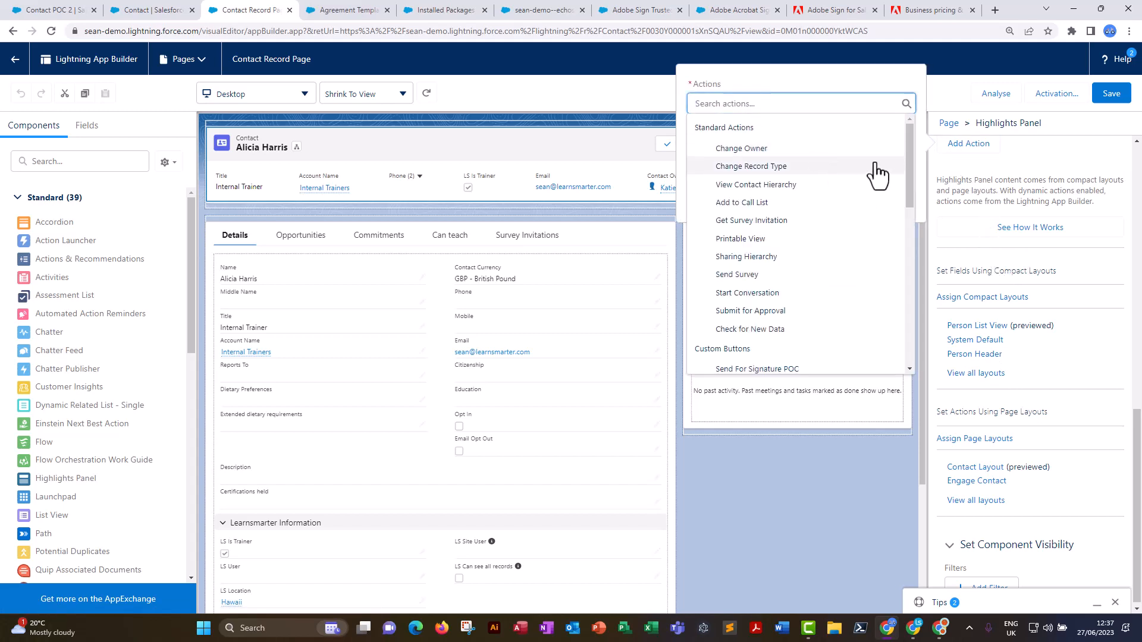
{"action": "left_click", "coordinate": [765, 369]}
{"action": "left_click", "coordinate": [888, 204]}
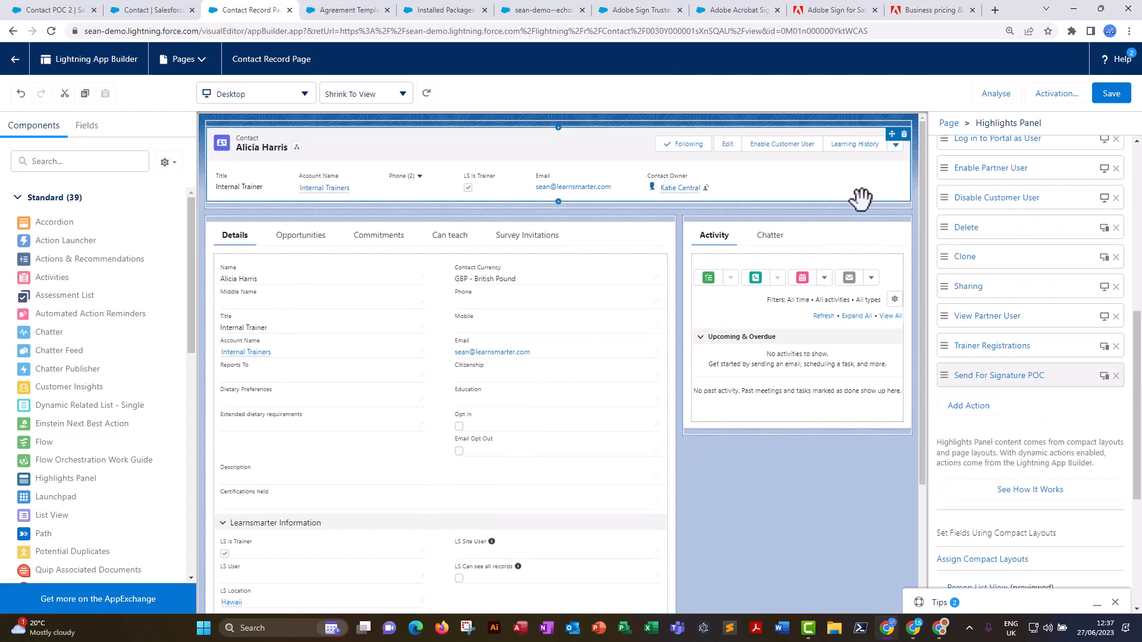
Move the Send For Signature POC action to the start of the Highlights Panel actions and save the page.
{"action": "mouse_move", "coordinate": [951, 374]}
{"action": "left_mouse_down"}
{"action": "mouse_move", "coordinate": [966, 380]}
{"action": "mouse_move", "coordinate": [959, 224]}
{"action": "left_mouse_up"}
{"action": "mouse_move", "coordinate": [970, 376]}
{"action": "left_mouse_down"}
{"action": "mouse_move", "coordinate": [967, 279]}
{"action": "mouse_move", "coordinate": [968, 291]}
{"action": "left_mouse_up"}
{"action": "left_click", "coordinate": [1111, 93]}
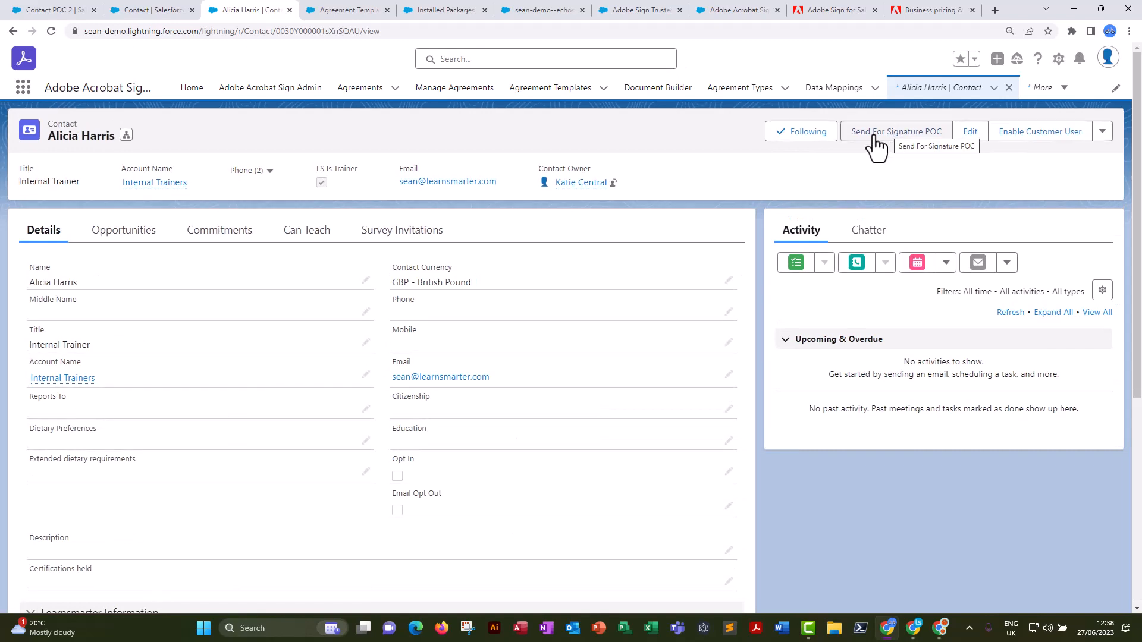
Send the document from the Lightning contact record with Send For Signature POC and update the agreement's status.
{"action": "left_click", "coordinate": [874, 143]}
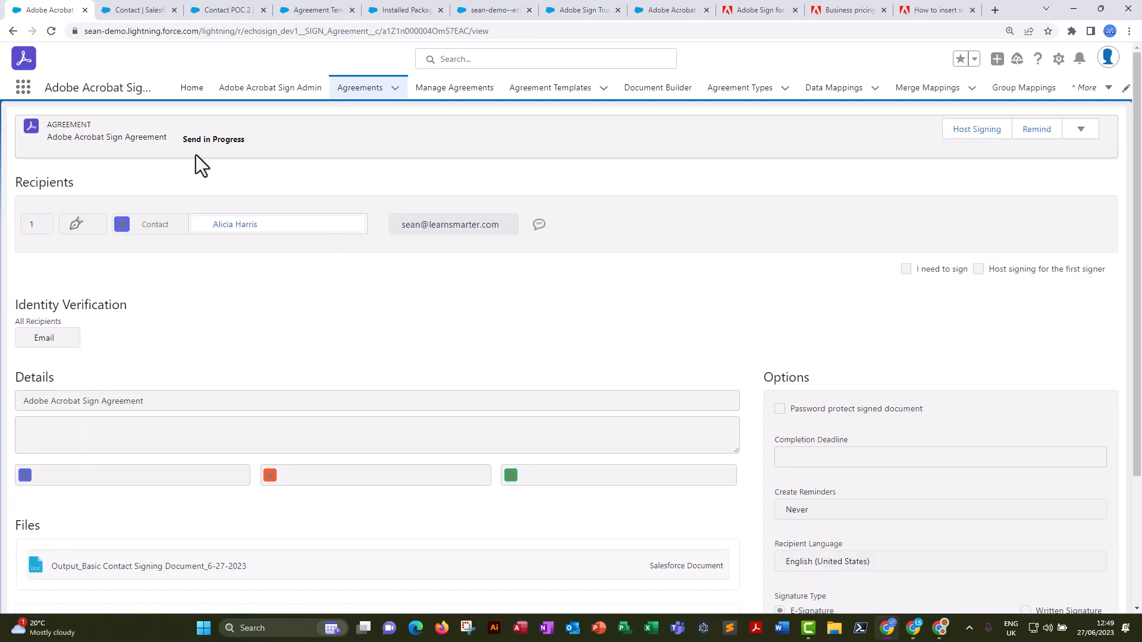
{"action": "left_click", "coordinate": [1082, 132]}
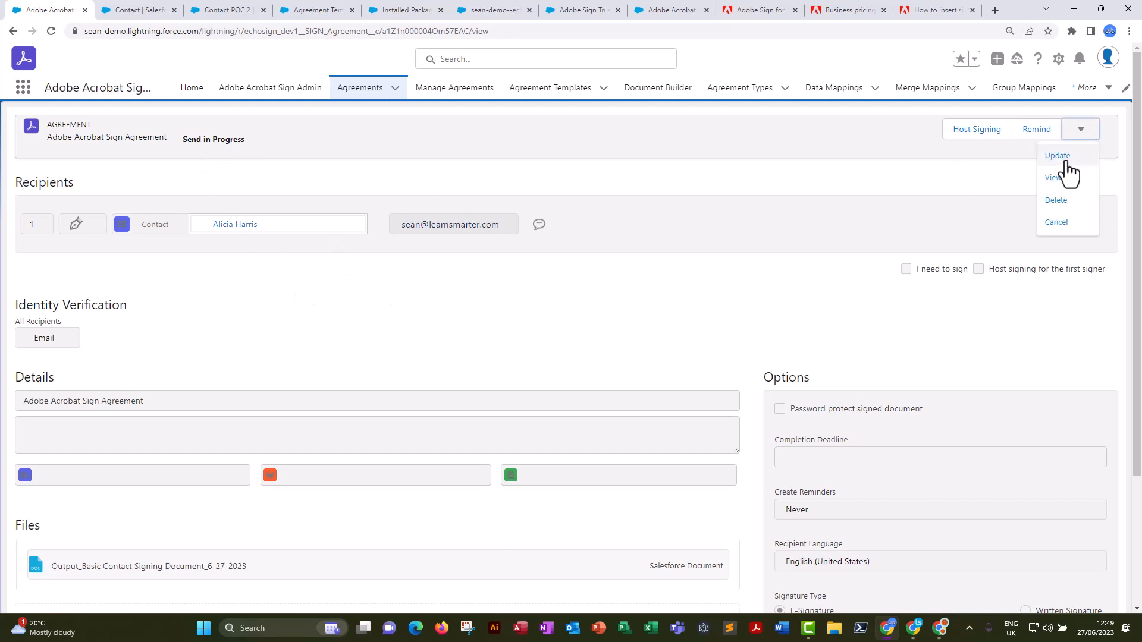
{"action": "left_click", "coordinate": [1057, 156]}
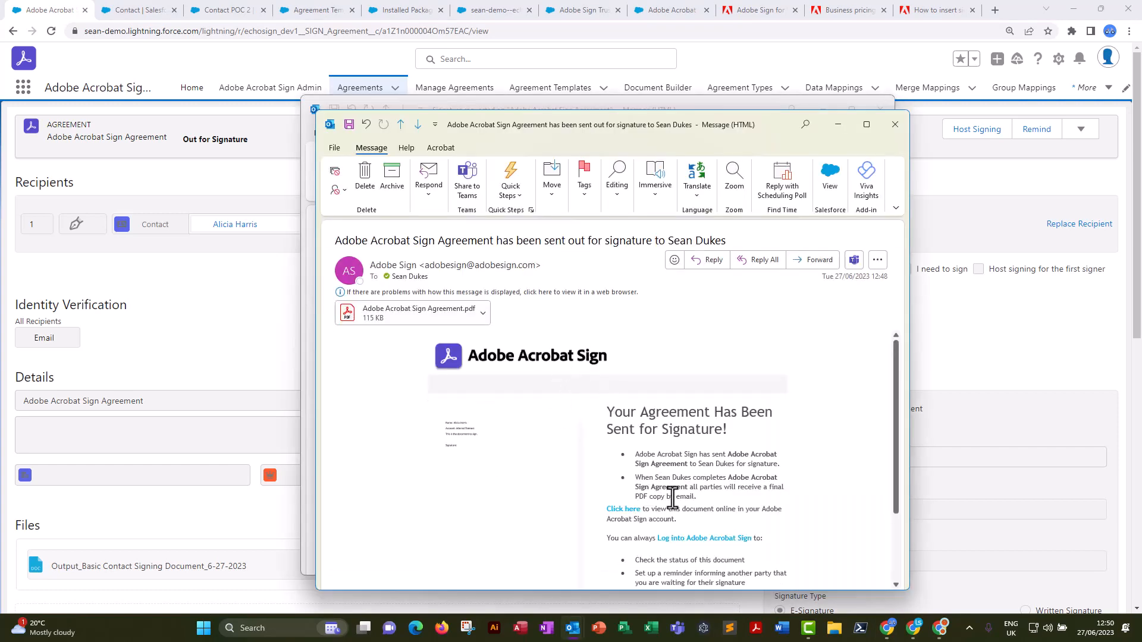
Read and close the sent-for-signature email, and follow the Review and sign link in the signature request email.
{"action": "scroll", "coordinate": [666, 476], "scroll_direction": "down", "scroll_amount": 3}
{"action": "scroll", "coordinate": [630, 494], "scroll_direction": "up", "scroll_amount": 3}
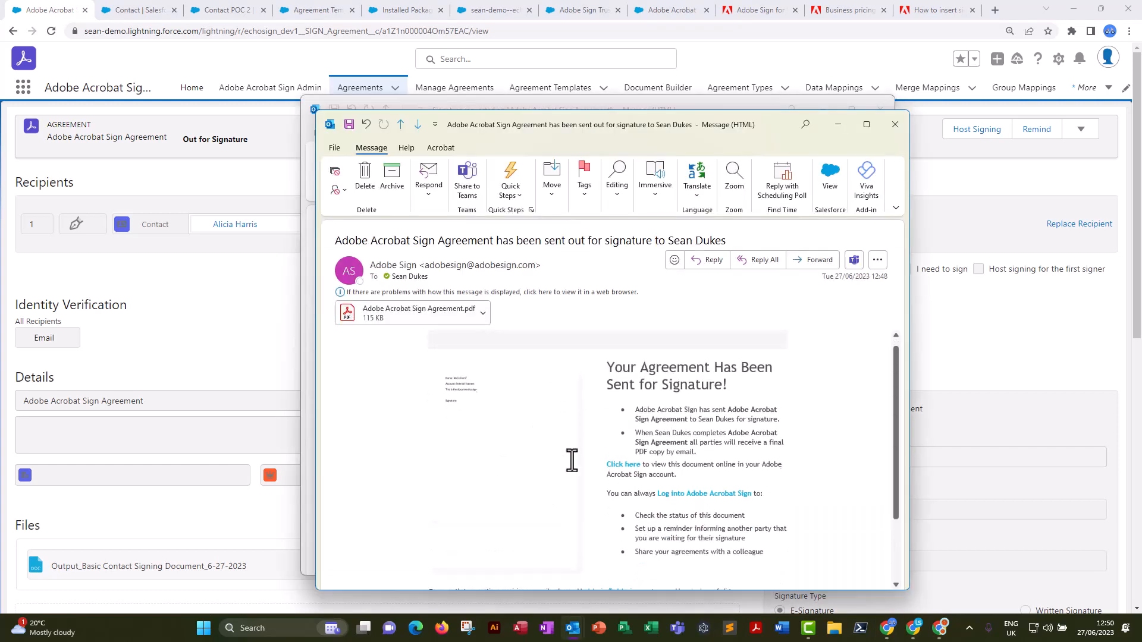
{"action": "left_click", "coordinate": [895, 125]}
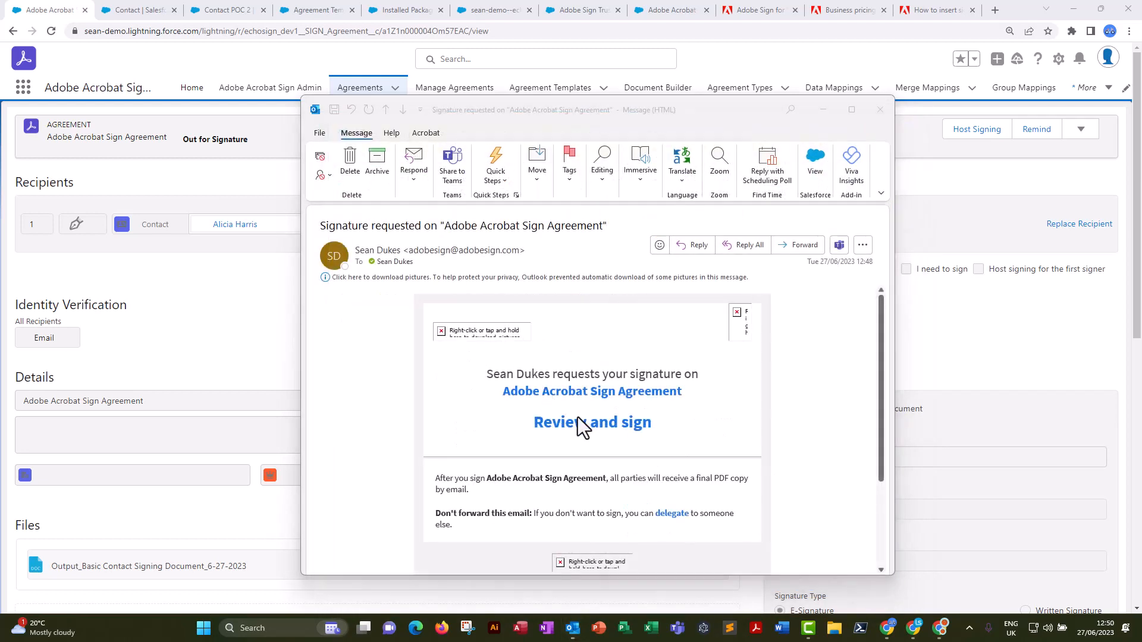
{"action": "left_click", "coordinate": [605, 438]}
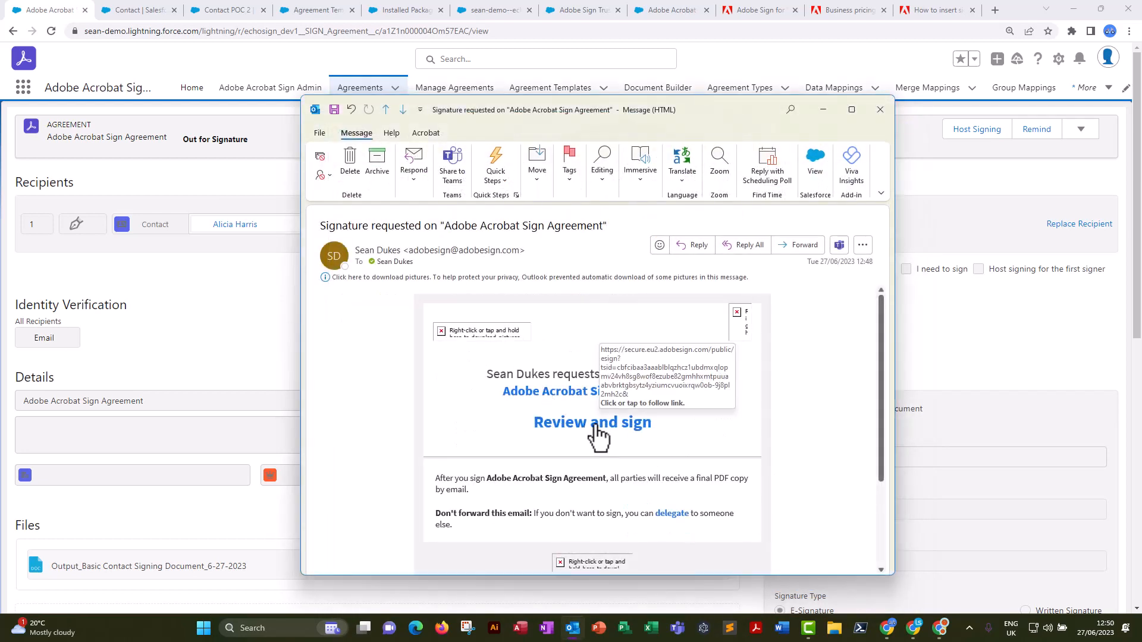
{"action": "left_click", "coordinate": [593, 424]}
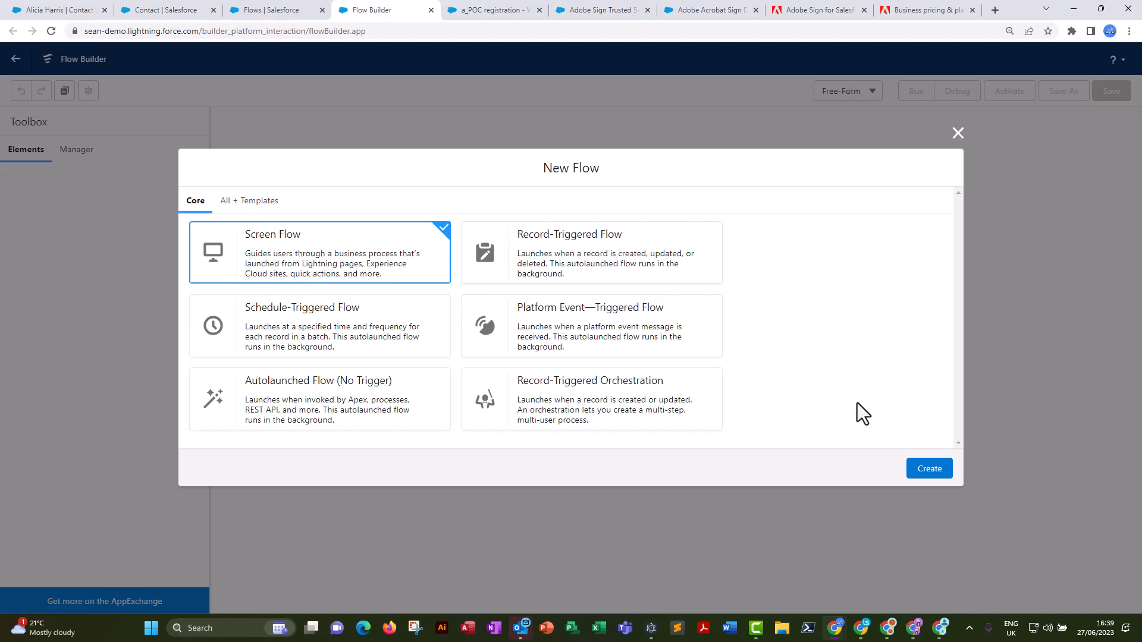
Create a screen flow with the Free-Form layout and move its Start element to the canvas's upper left area.
{"action": "left_click", "coordinate": [932, 470]}
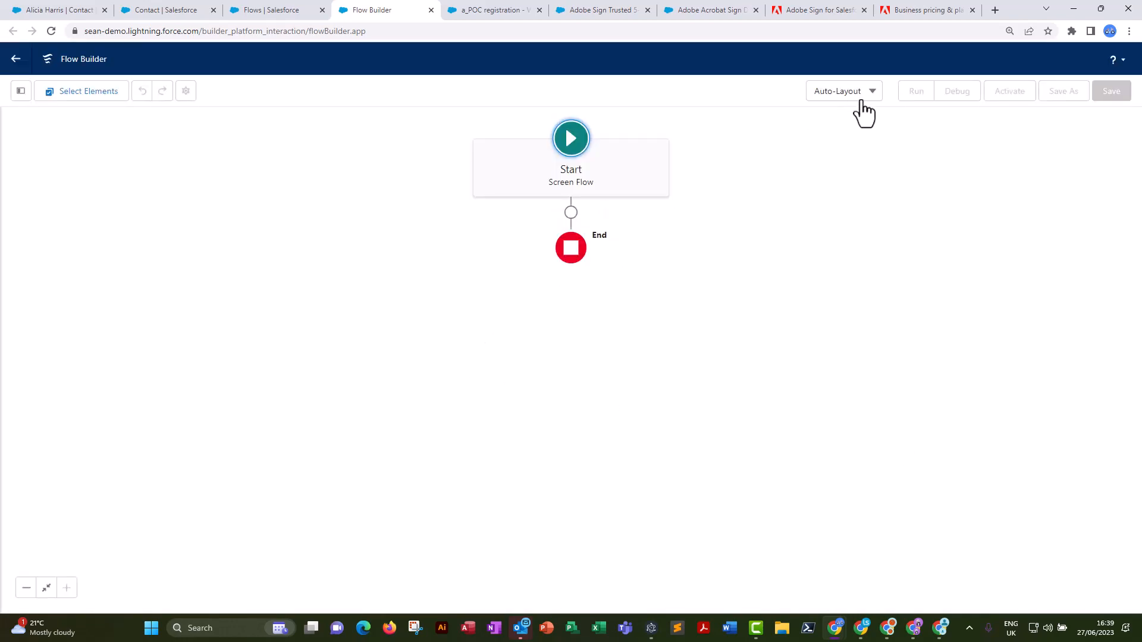
{"action": "left_click", "coordinate": [857, 94]}
{"action": "left_click", "coordinate": [839, 144]}
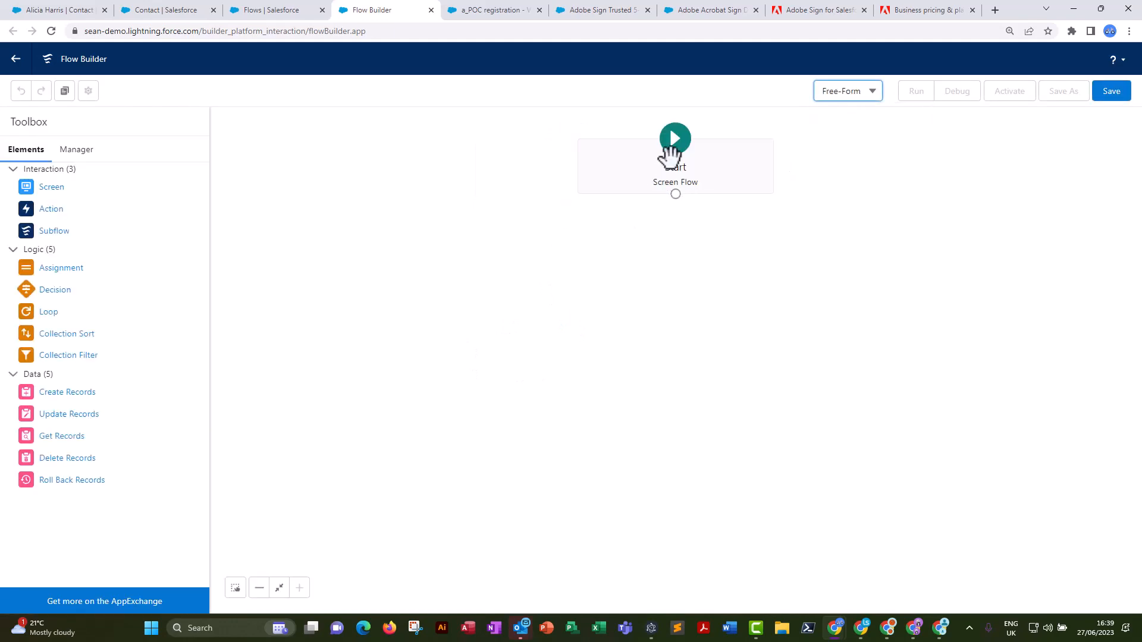
{"action": "left_click_drag", "start_coordinate": [644, 167], "coordinate": [332, 186]}
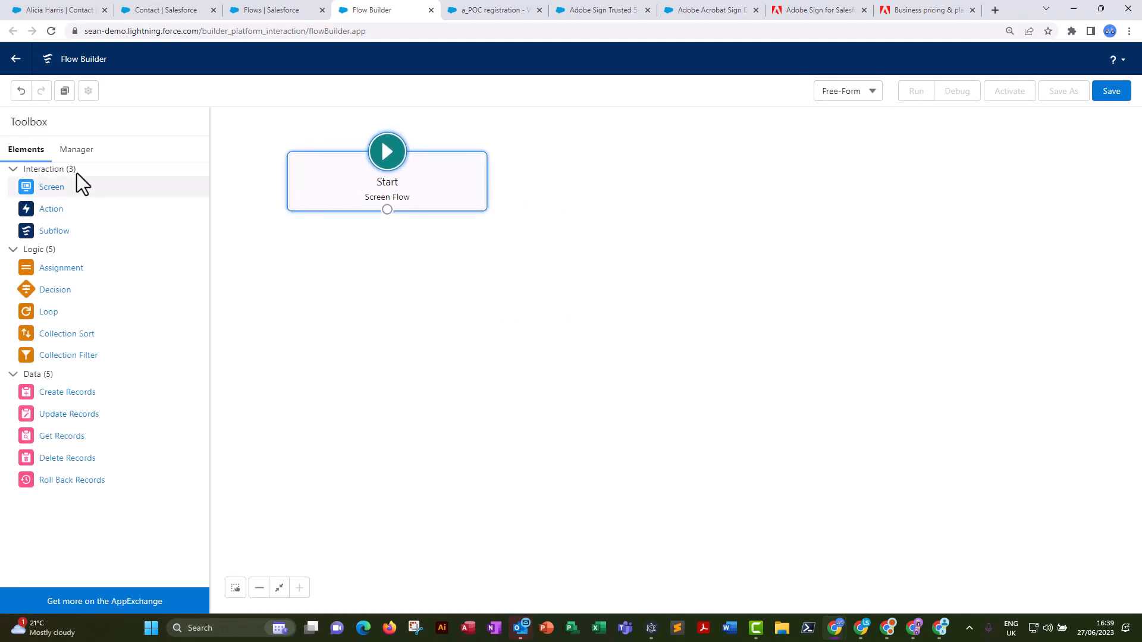
Create a new flow resource of type Variable with the API name recordId.
{"action": "left_click", "coordinate": [73, 150]}
{"action": "left_click", "coordinate": [43, 213]}
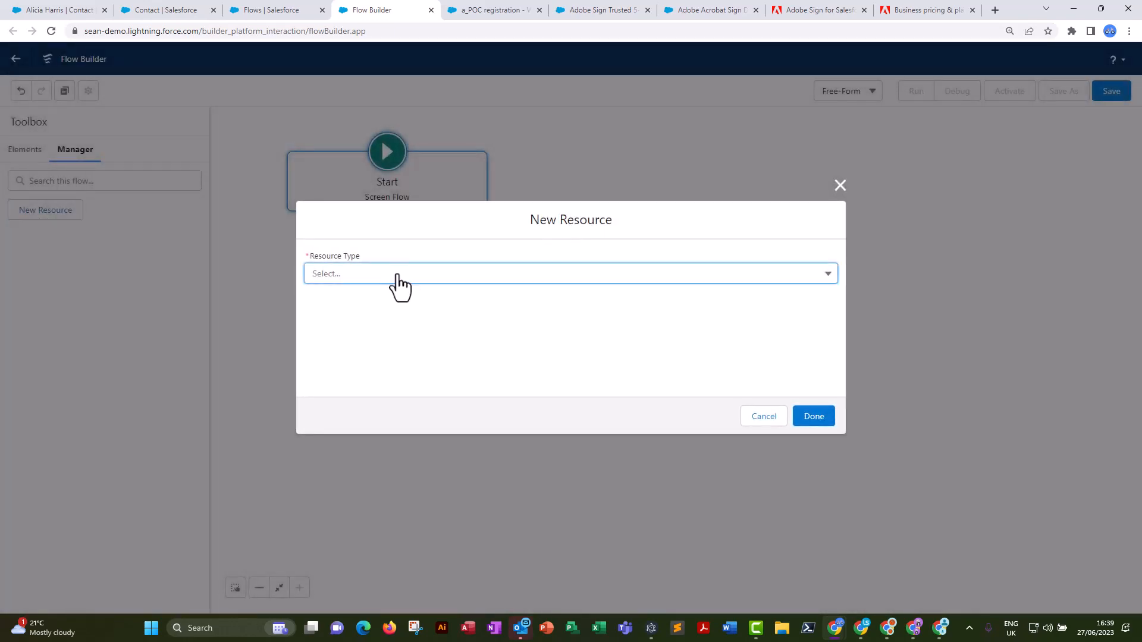
{"action": "left_click", "coordinate": [390, 277]}
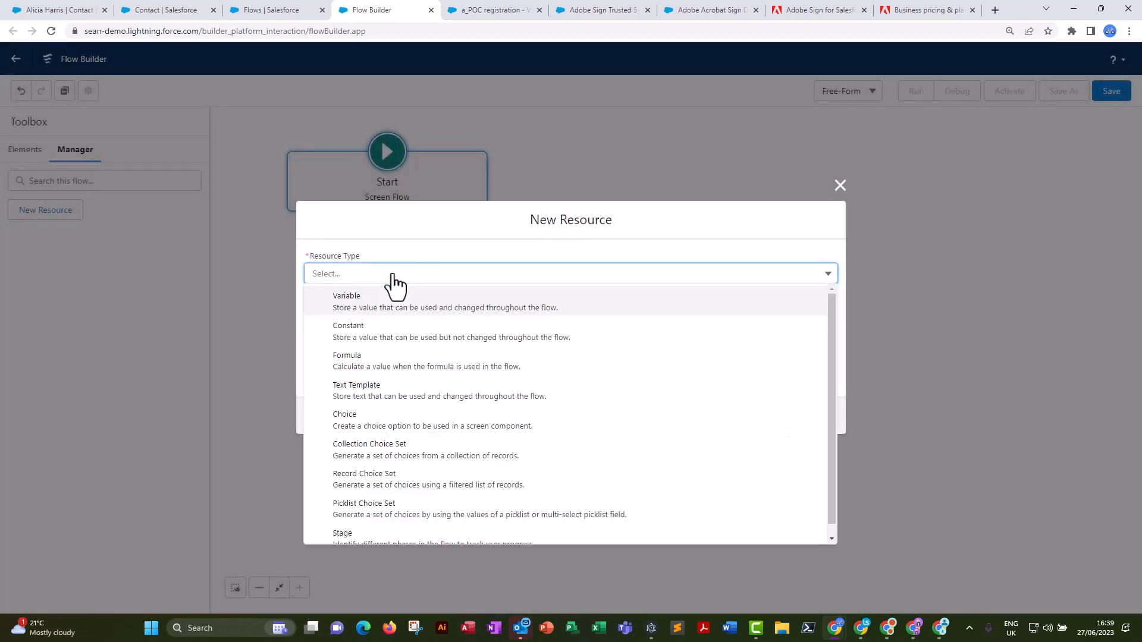
{"action": "left_click", "coordinate": [358, 312]}
{"action": "left_click", "coordinate": [345, 298]}
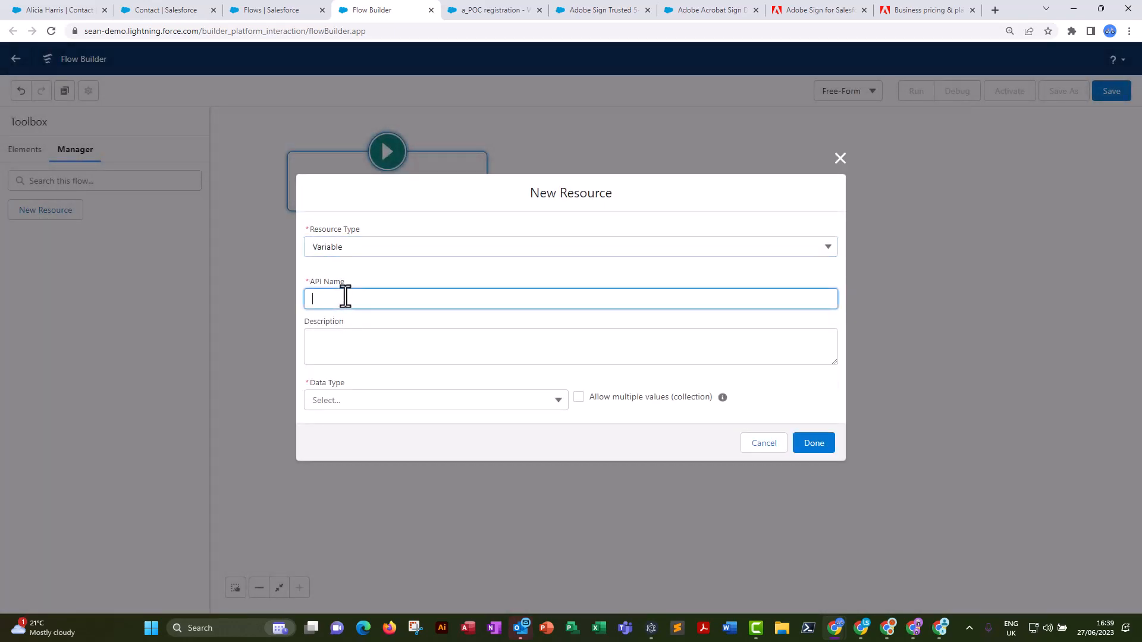
{"action": "type", "text": "recordId"}
{"action": "left_click_drag", "start_coordinate": [351, 300], "coordinate": [308, 298]}
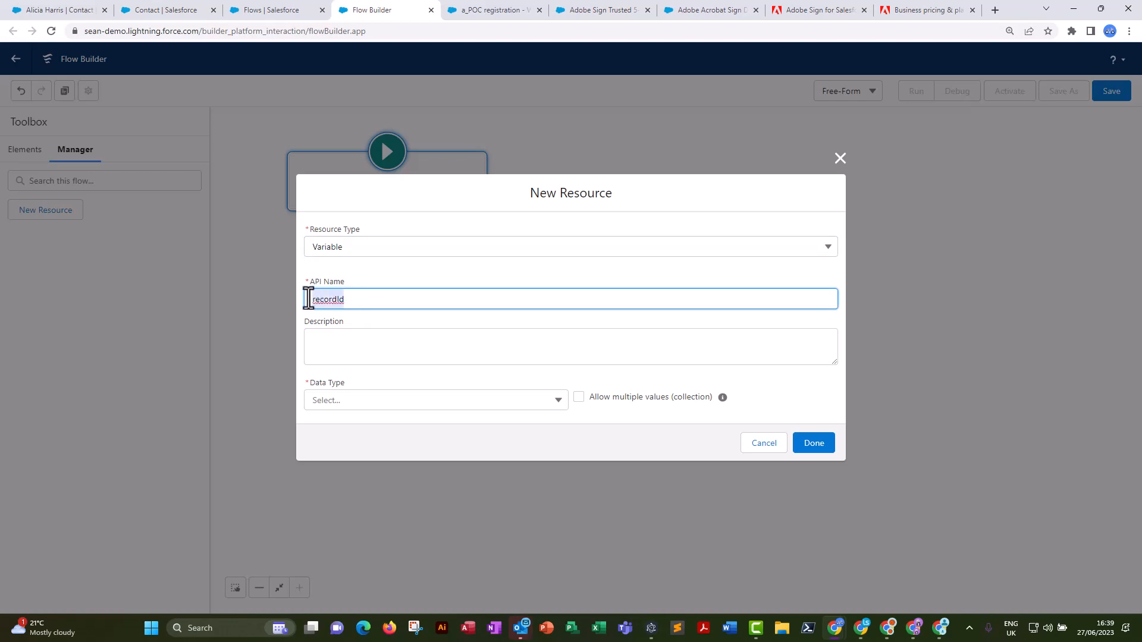
Describe the recordId variable as "A passed record", set its data type to Text, make it available for input, and finish it.
{"action": "left_click", "coordinate": [339, 340]}
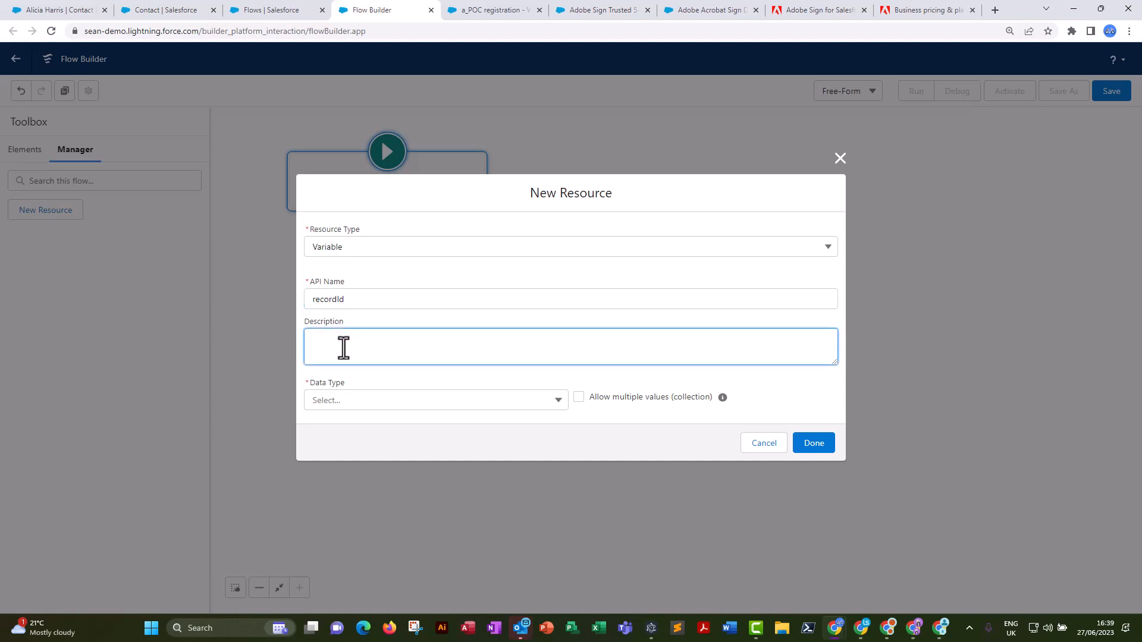
{"action": "type", "text": "A passed record"}
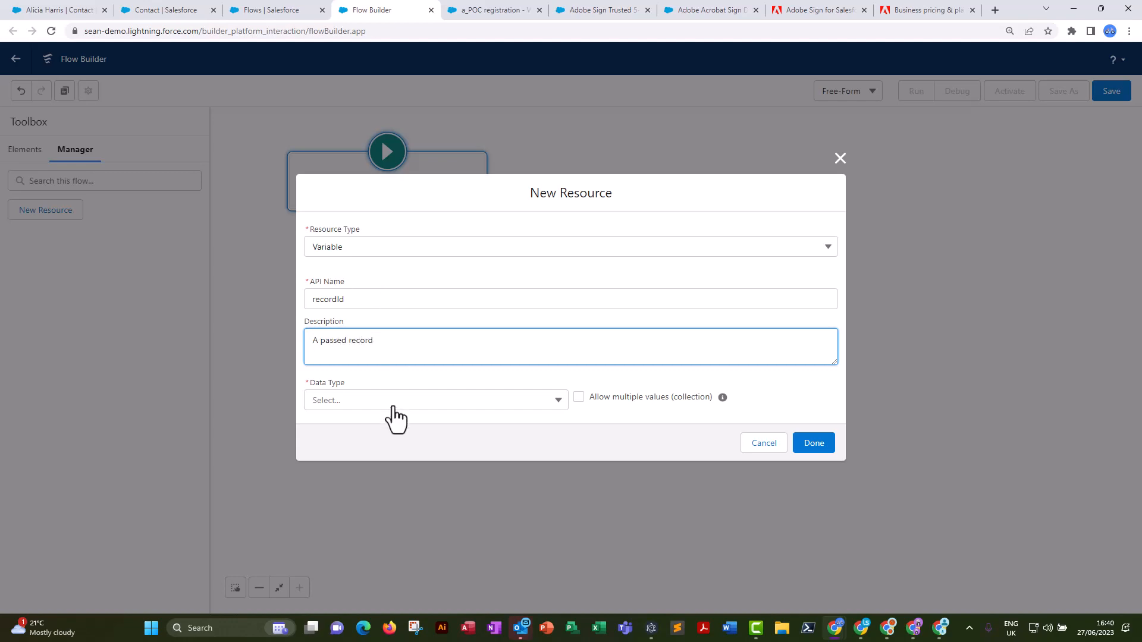
{"action": "left_click", "coordinate": [393, 408]}
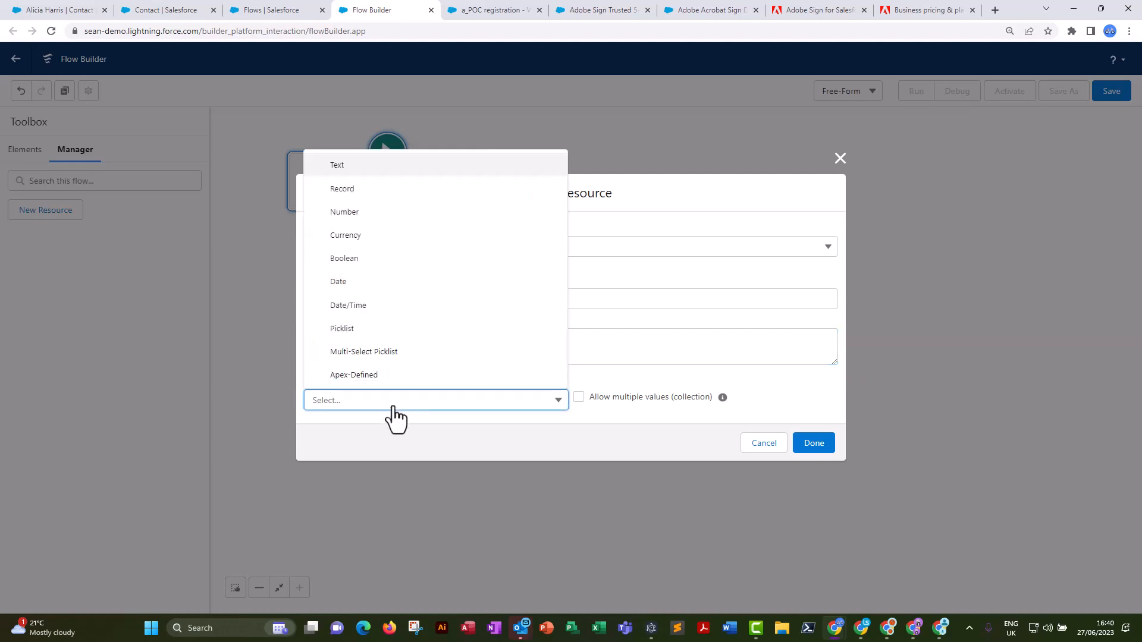
{"action": "left_click", "coordinate": [342, 166]}
{"action": "left_click", "coordinate": [309, 432]}
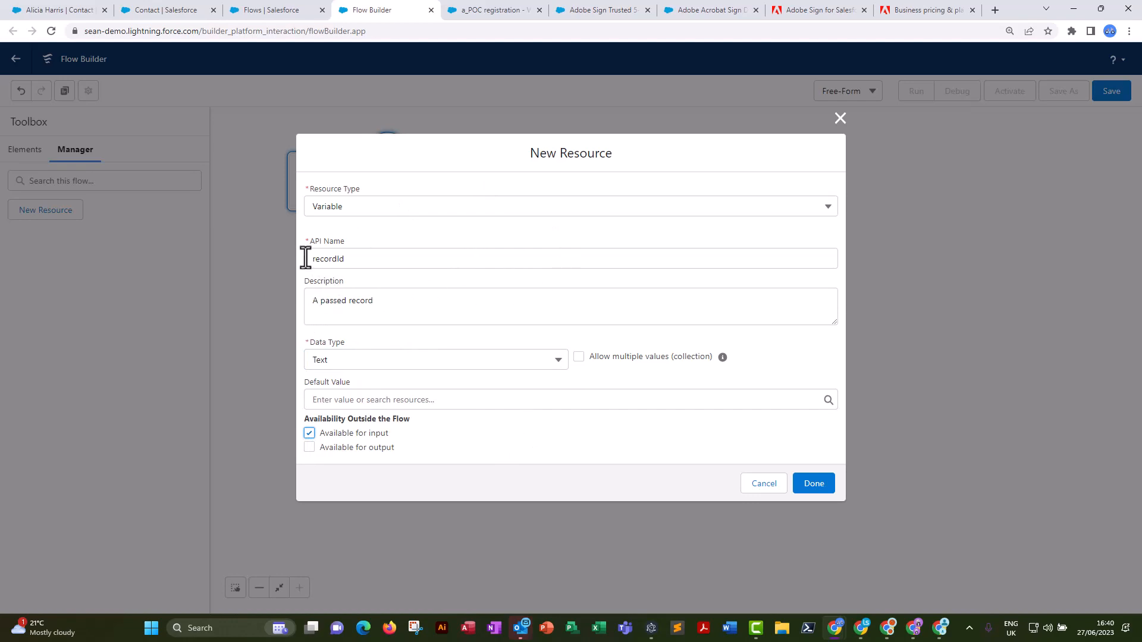
{"action": "left_click", "coordinate": [342, 260]}
{"action": "left_click_drag", "start_coordinate": [341, 260], "coordinate": [307, 259]}
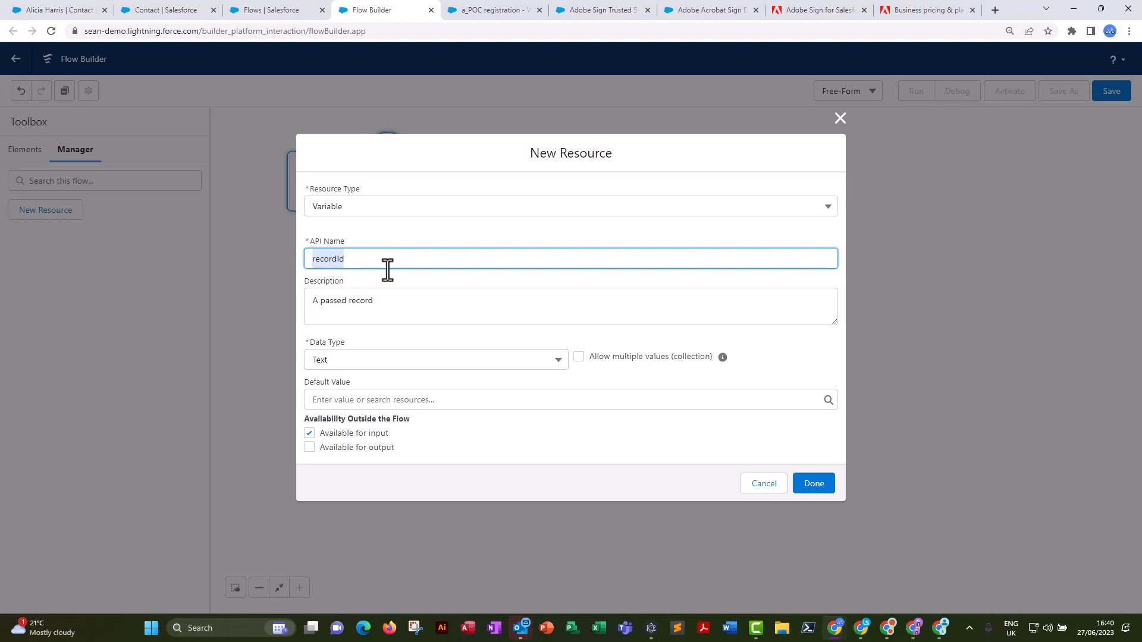
{"action": "left_click", "coordinate": [813, 485]}
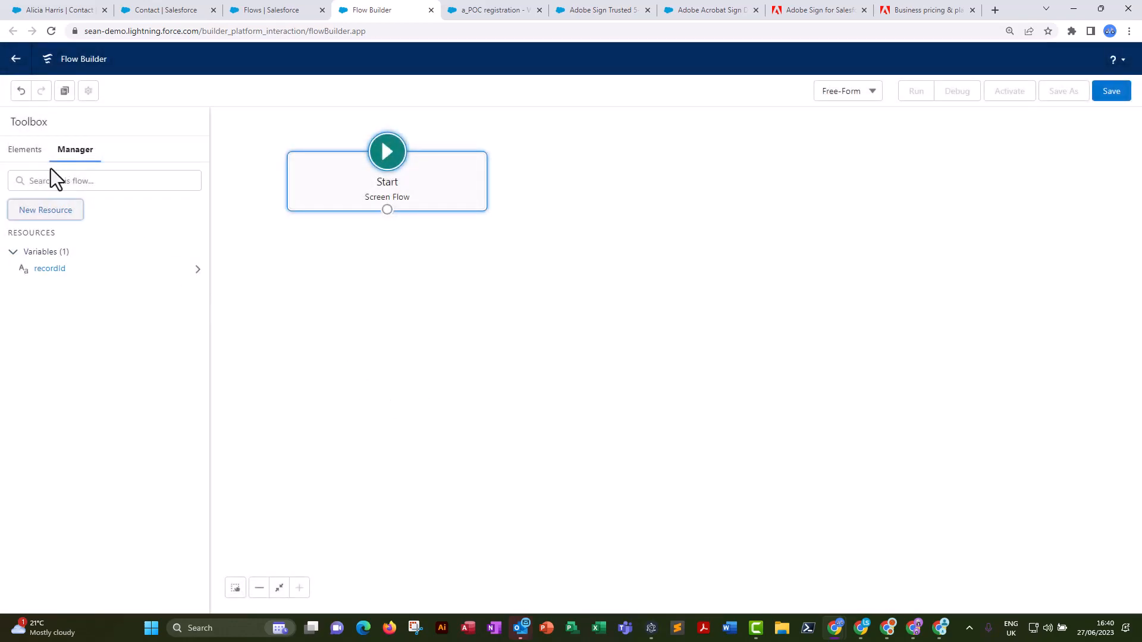
Add an Action element below Start and choose the echosign Load Agreement Template action, searching with "echo".
{"action": "left_click", "coordinate": [23, 152]}
{"action": "left_click_drag", "start_coordinate": [51, 220], "coordinate": [395, 295]}
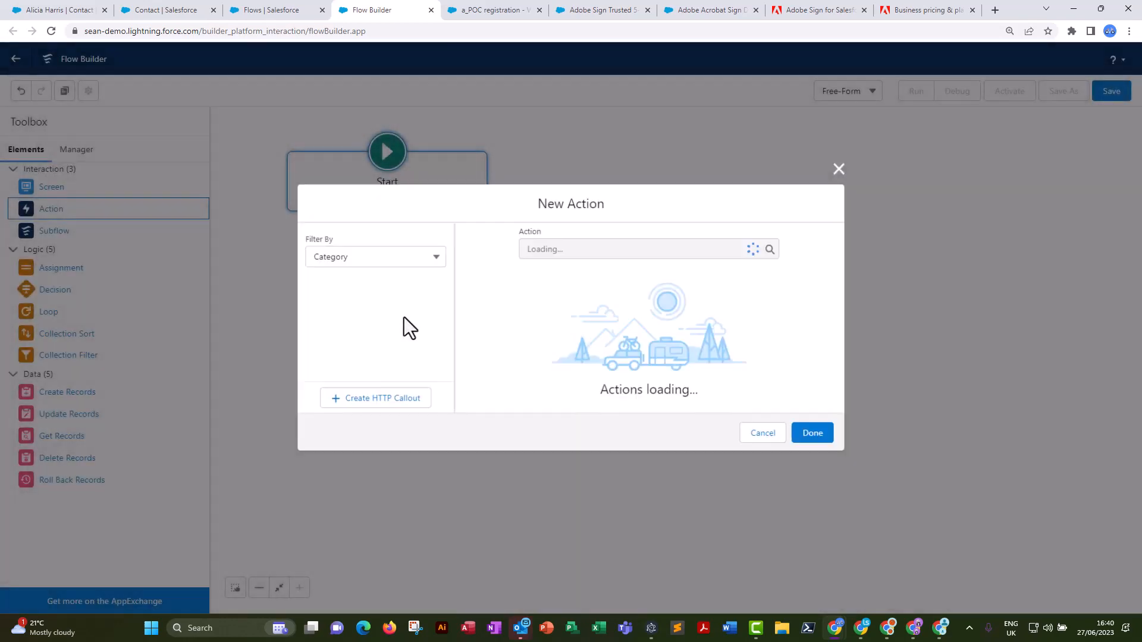
{"action": "left_click", "coordinate": [568, 192]}
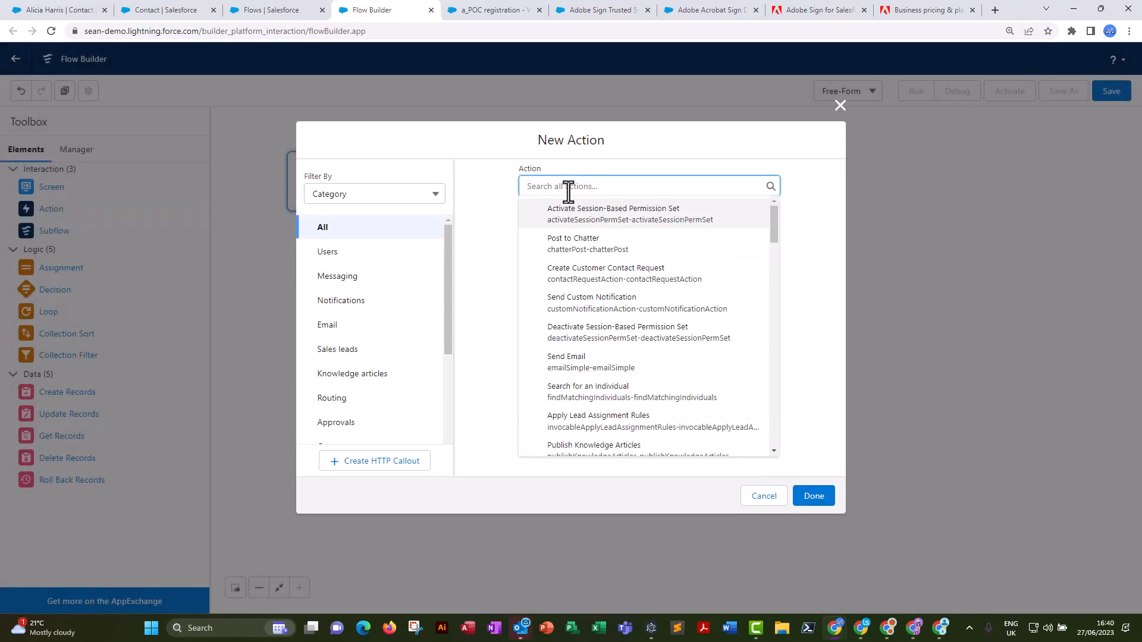
{"action": "type", "text": "echo"}
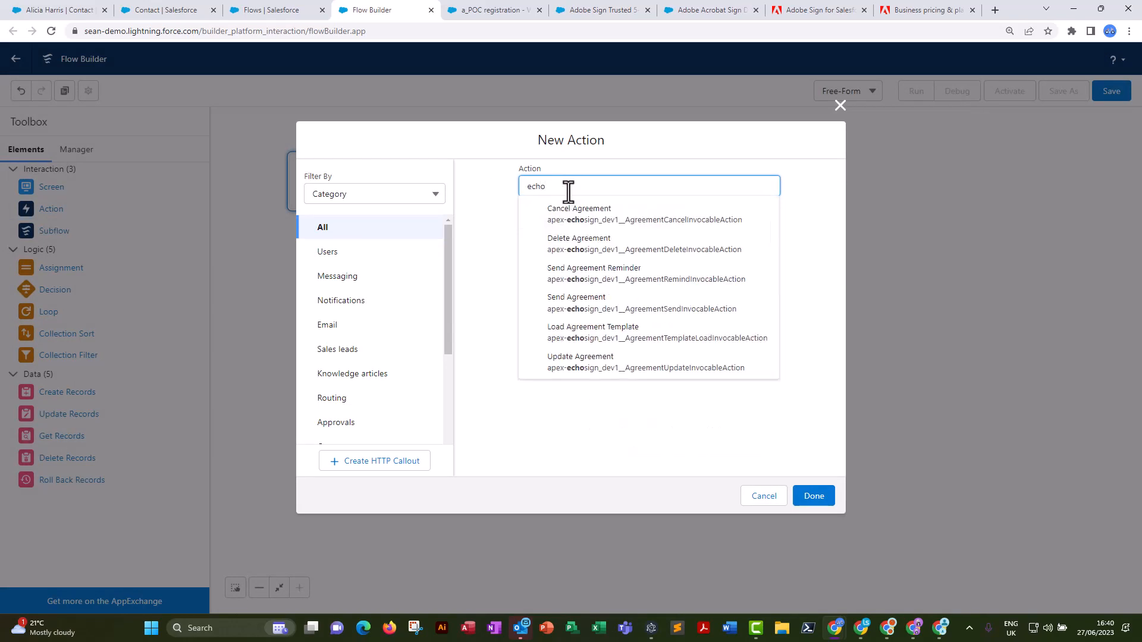
{"action": "left_click", "coordinate": [560, 336]}
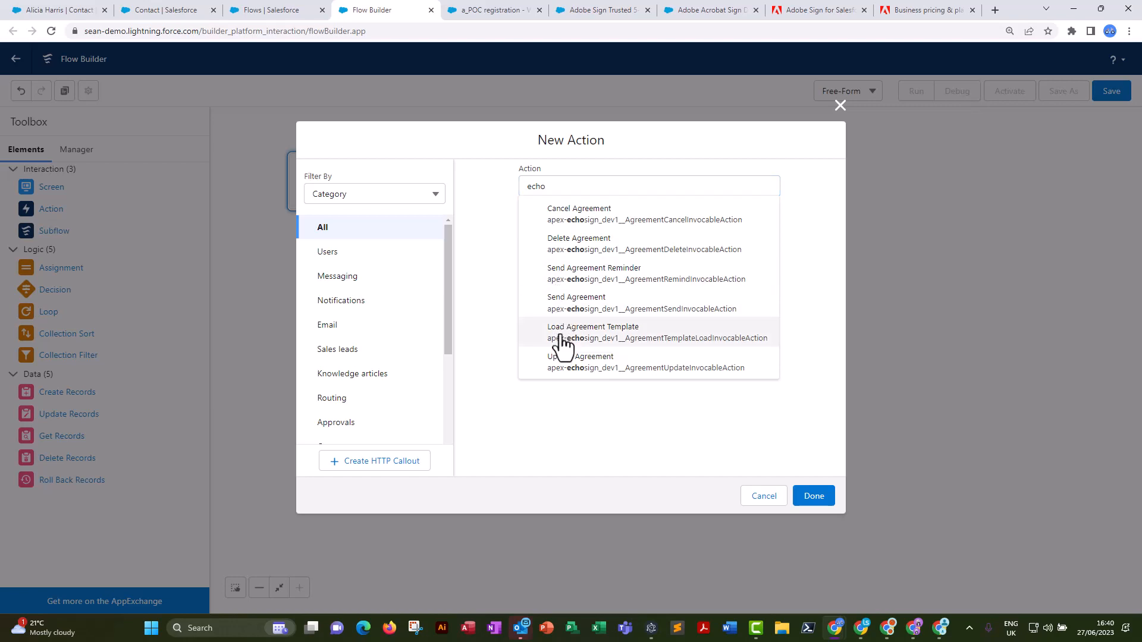
Label the new action "Load and send document" with the API name Load_and_send_document.
{"action": "left_click", "coordinate": [529, 232]}
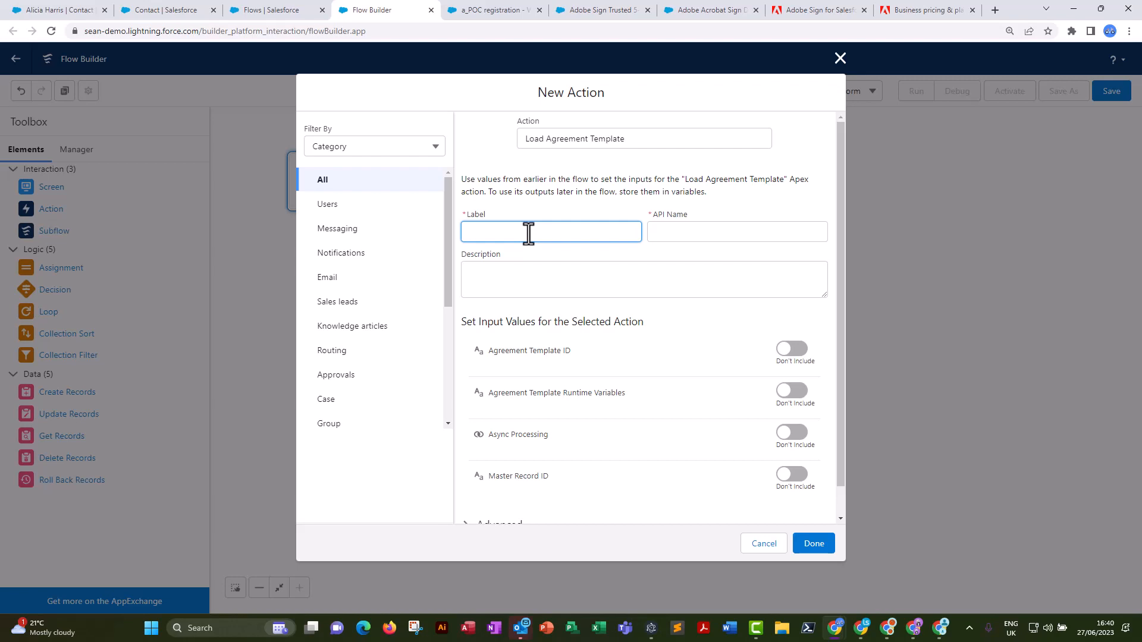
{"action": "type", "text": "Load and esend document"}
{"action": "left_click", "coordinate": [557, 282]}
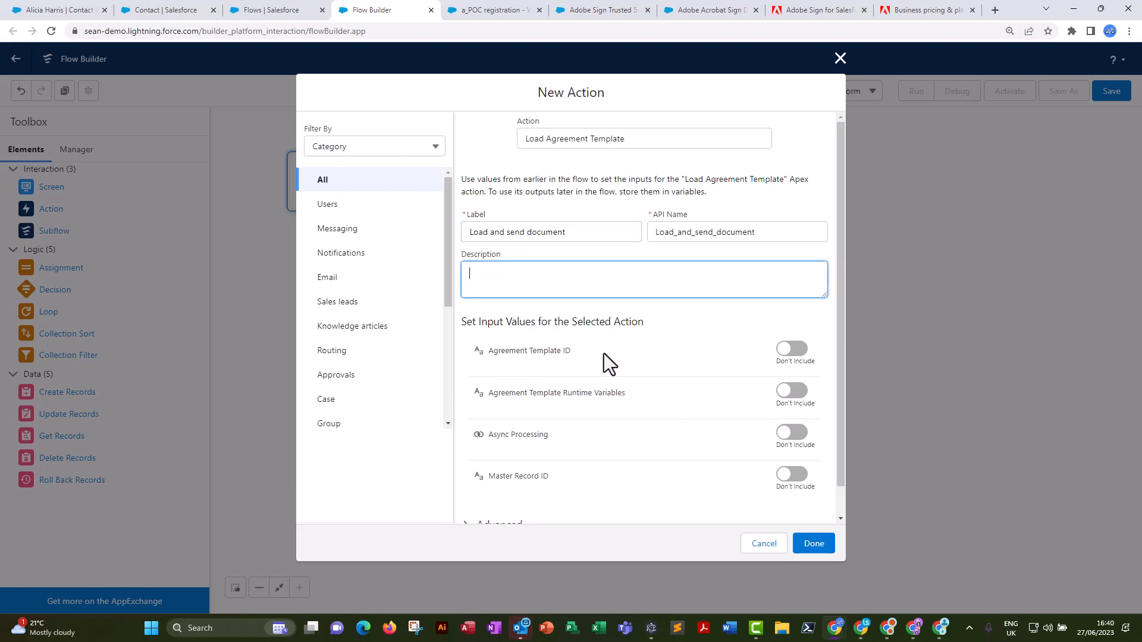
Include the Agreement Template ID input and fill it with the ID of the Contact POC 2 agreement template.
{"action": "left_click", "coordinate": [799, 356]}
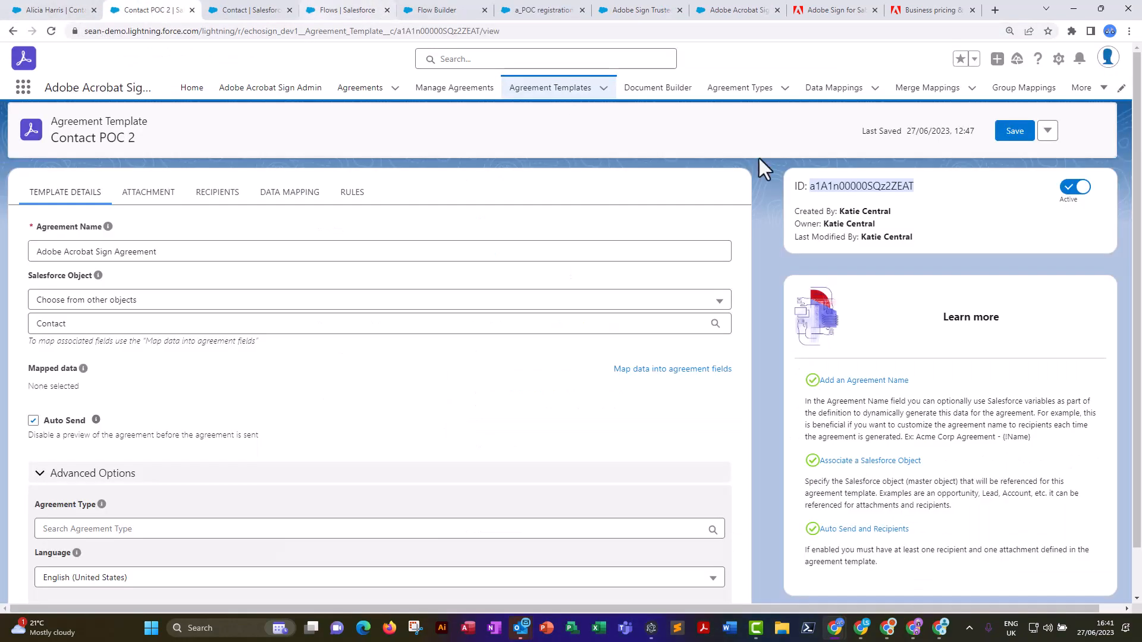
{"action": "left_click", "coordinate": [435, 13]}
{"action": "left_click", "coordinate": [620, 369]}
{"action": "type", "text": "a1A1n00000SQz2ZEAT"}
{"action": "left_click", "coordinate": [664, 337]}
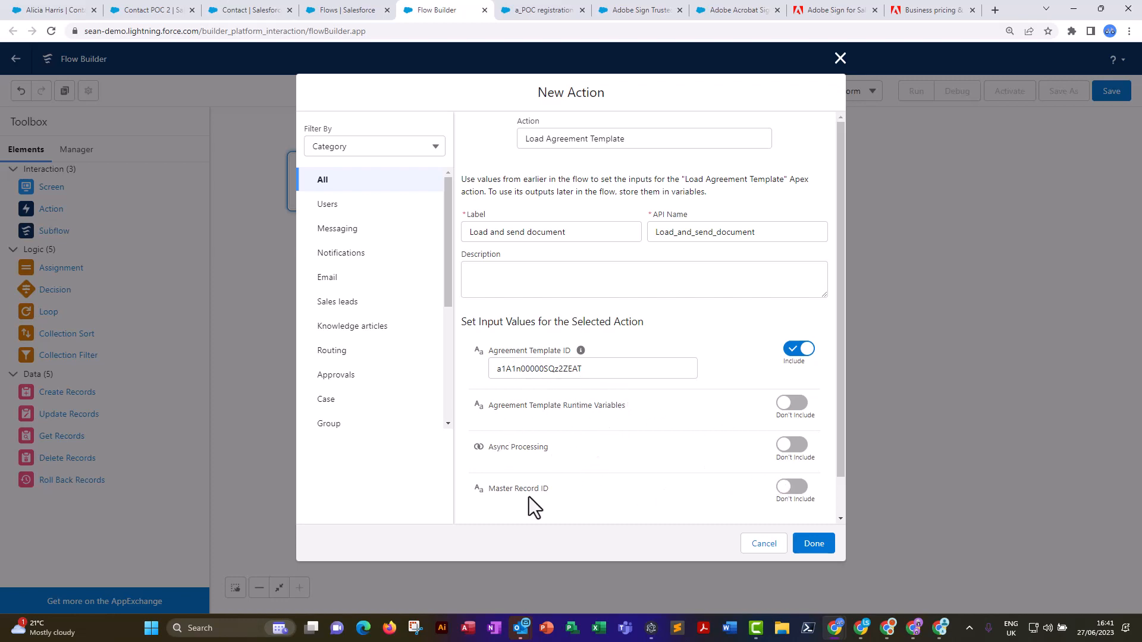
Include the Master Record ID with the recordId variable as its value, and connect Start to the finished action.
{"action": "left_click", "coordinate": [796, 491]}
{"action": "left_click", "coordinate": [557, 507]}
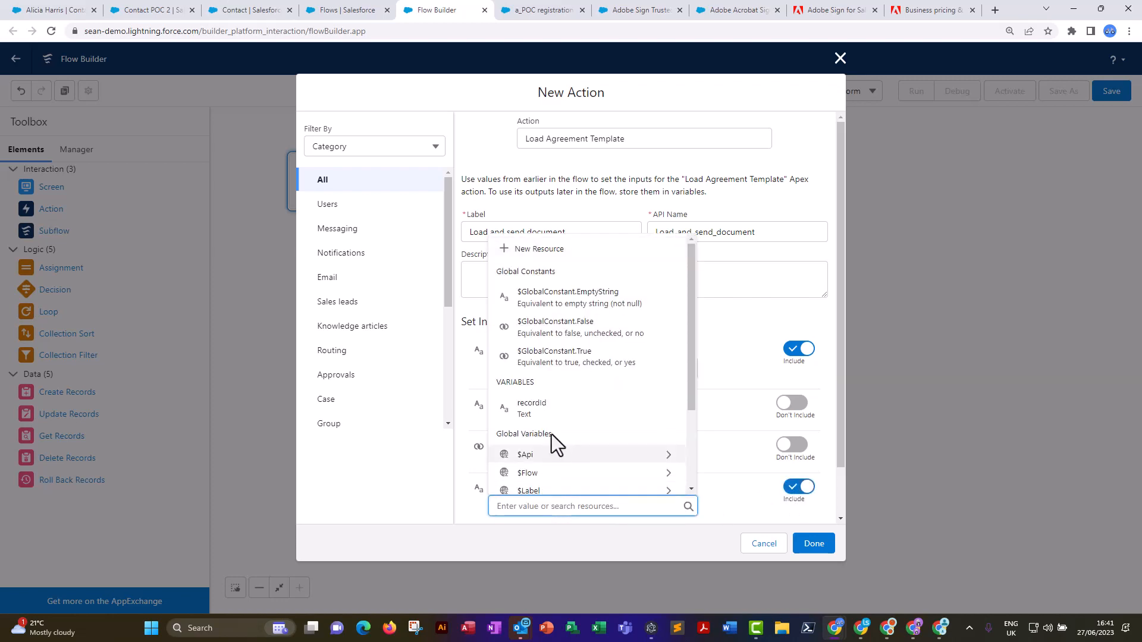
{"action": "left_click", "coordinate": [543, 413]}
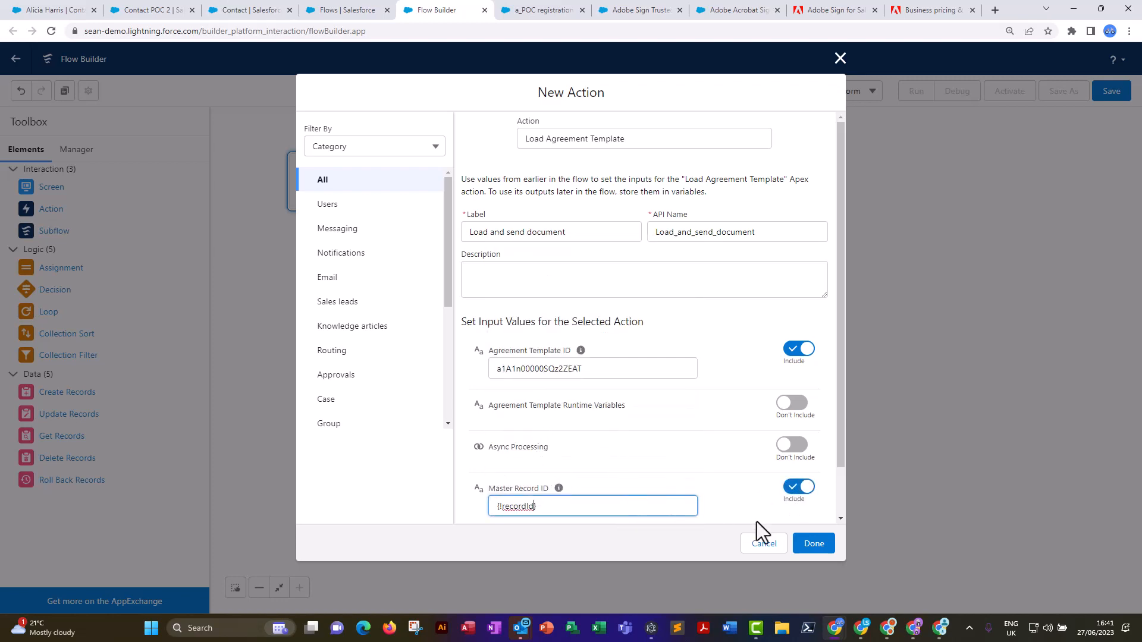
{"action": "left_click", "coordinate": [819, 550]}
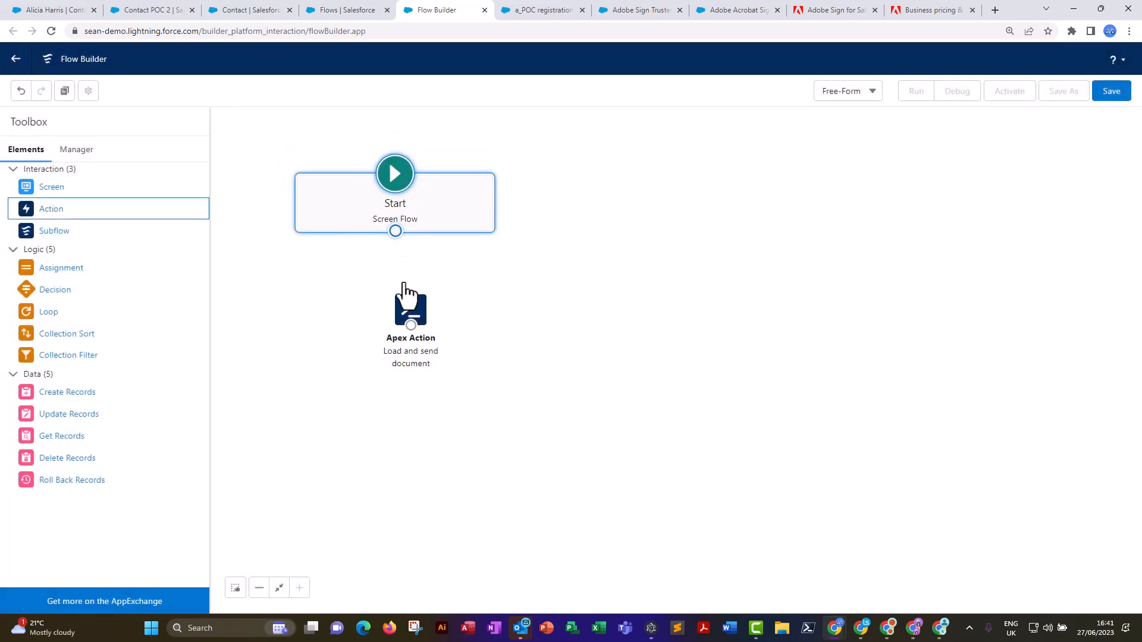
{"action": "left_click_drag", "start_coordinate": [396, 224], "coordinate": [397, 297]}
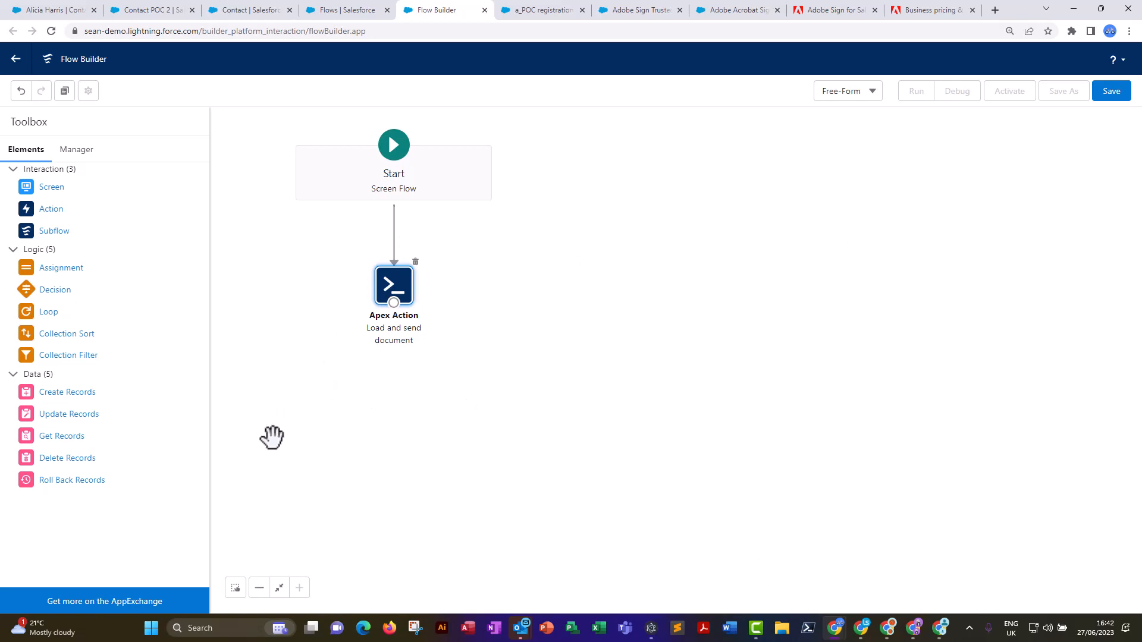
Add a Screen element below the action, containing a Display Text component named lblAllDone that reads "All Done".
{"action": "left_click_drag", "start_coordinate": [39, 189], "coordinate": [291, 304]}
{"action": "left_click_drag", "start_coordinate": [393, 414], "coordinate": [393, 415]}
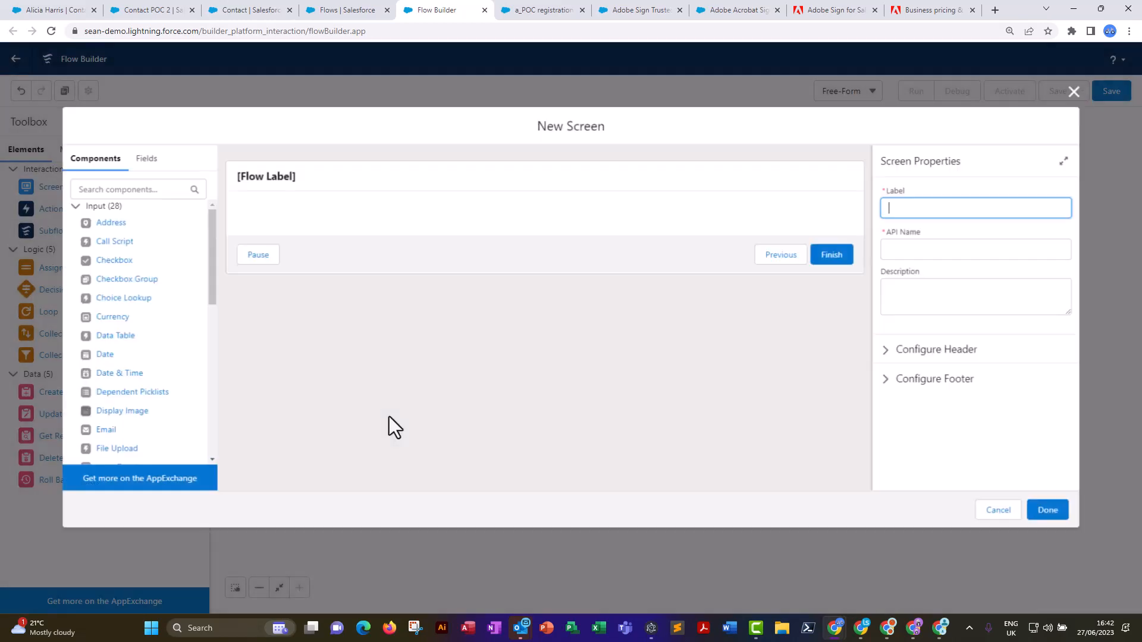
{"action": "left_click_drag", "start_coordinate": [209, 269], "coordinate": [207, 434]}
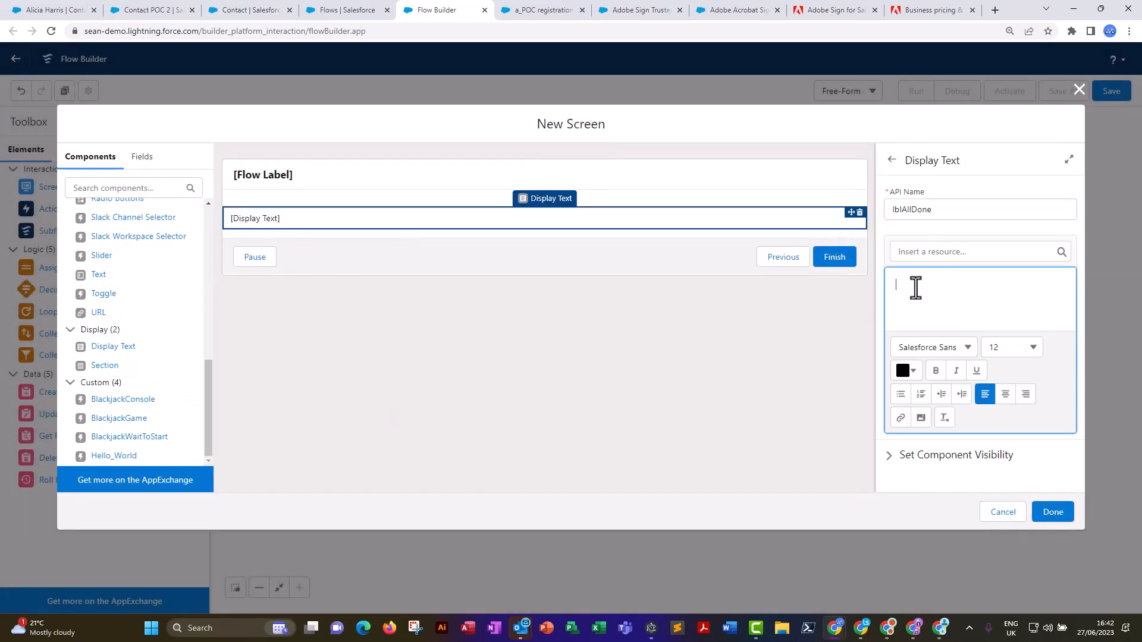
{"action": "type", "text": "AllDone"}
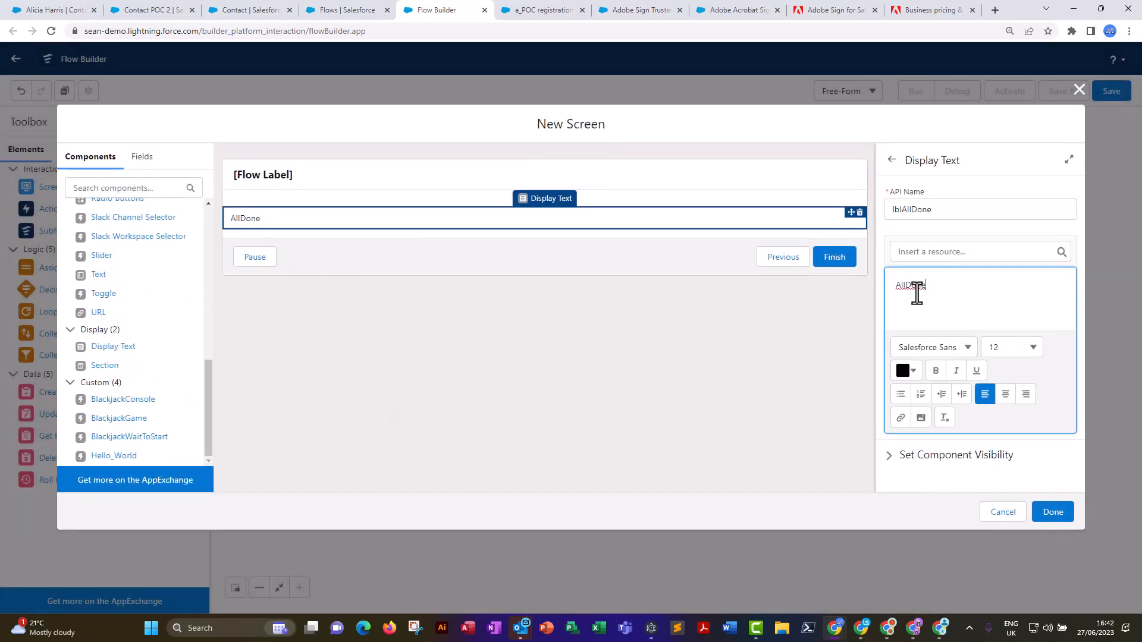
{"action": "left_click", "coordinate": [909, 287]}
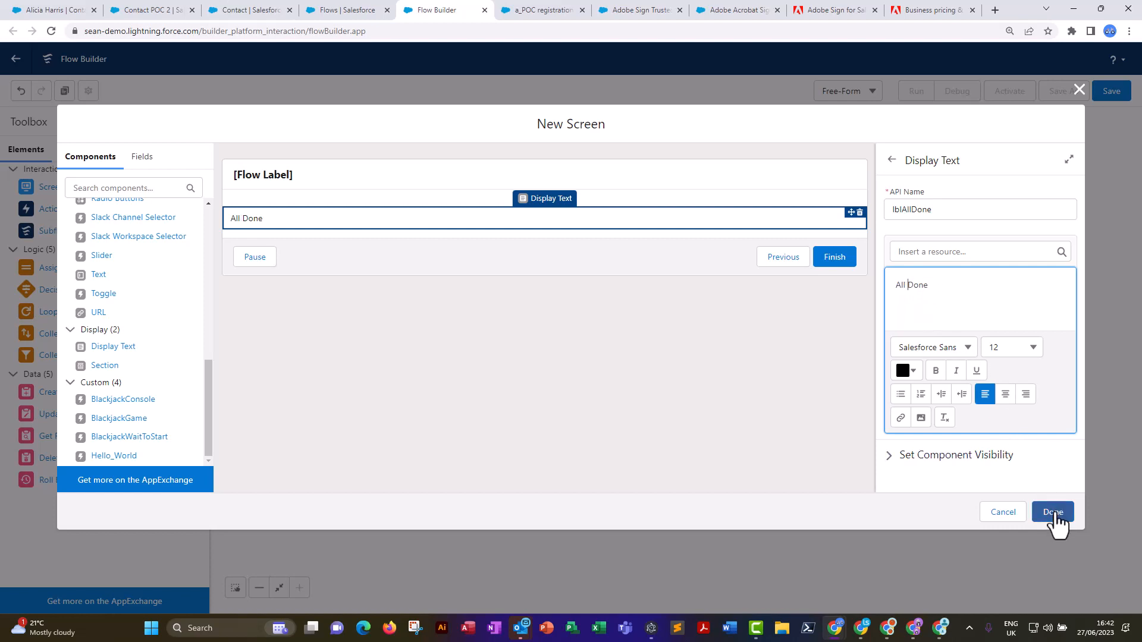
Label the screen "Confirm all done" with the API name Confirm_all_done, and connect the Load and send document action to it.
{"action": "left_click", "coordinate": [386, 180]}
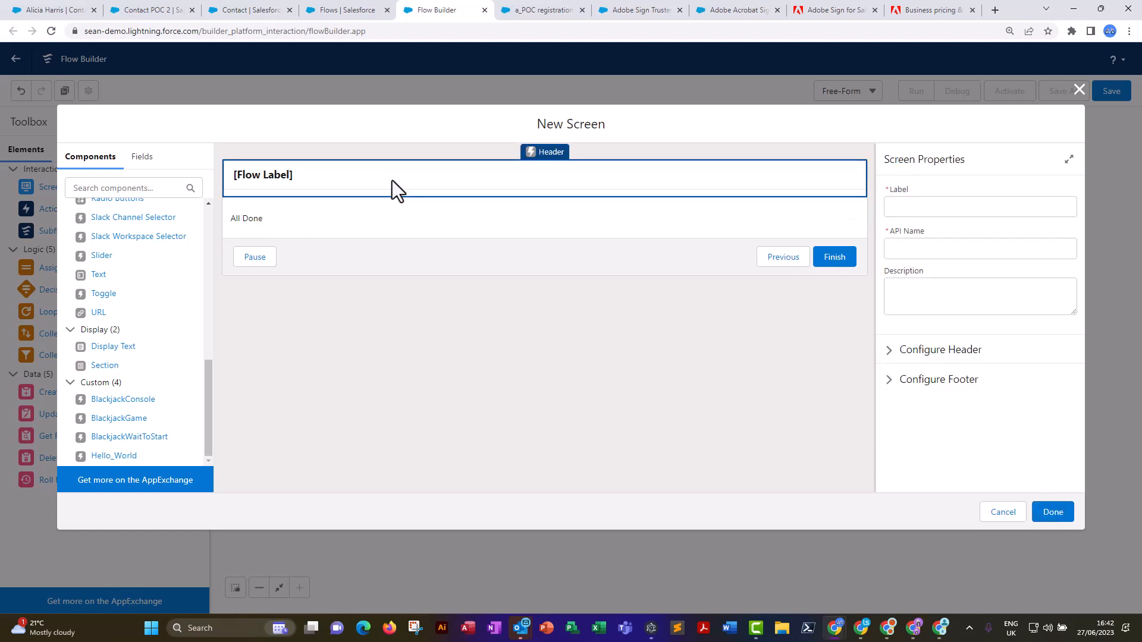
{"action": "left_click", "coordinate": [926, 208]}
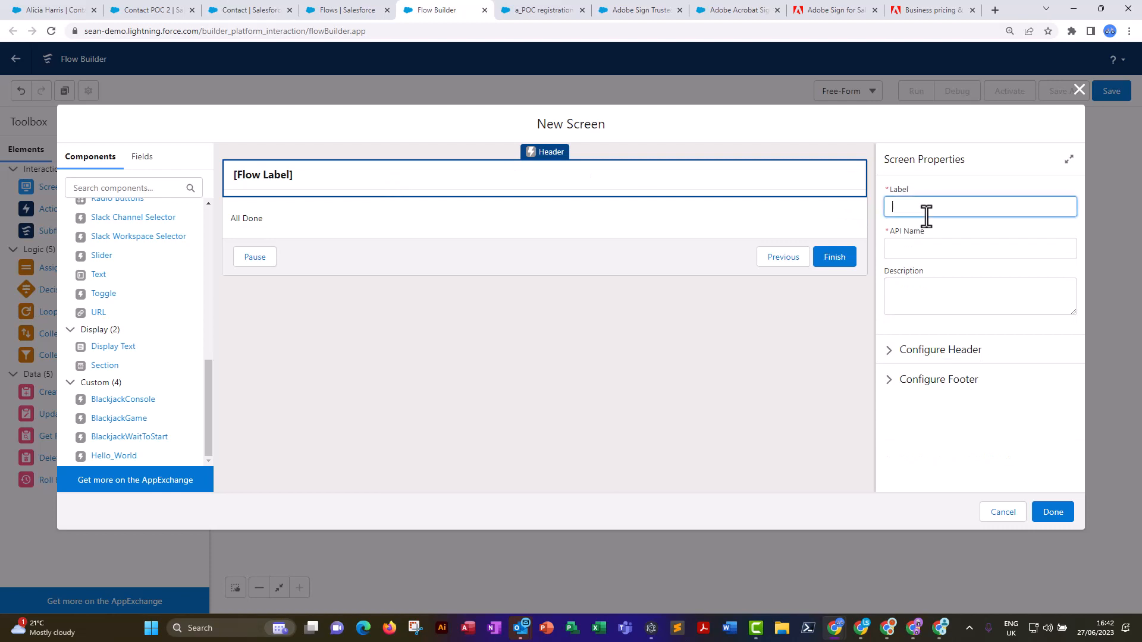
{"action": "type", "text": "Confirm all done"}
{"action": "left_click", "coordinate": [923, 250]}
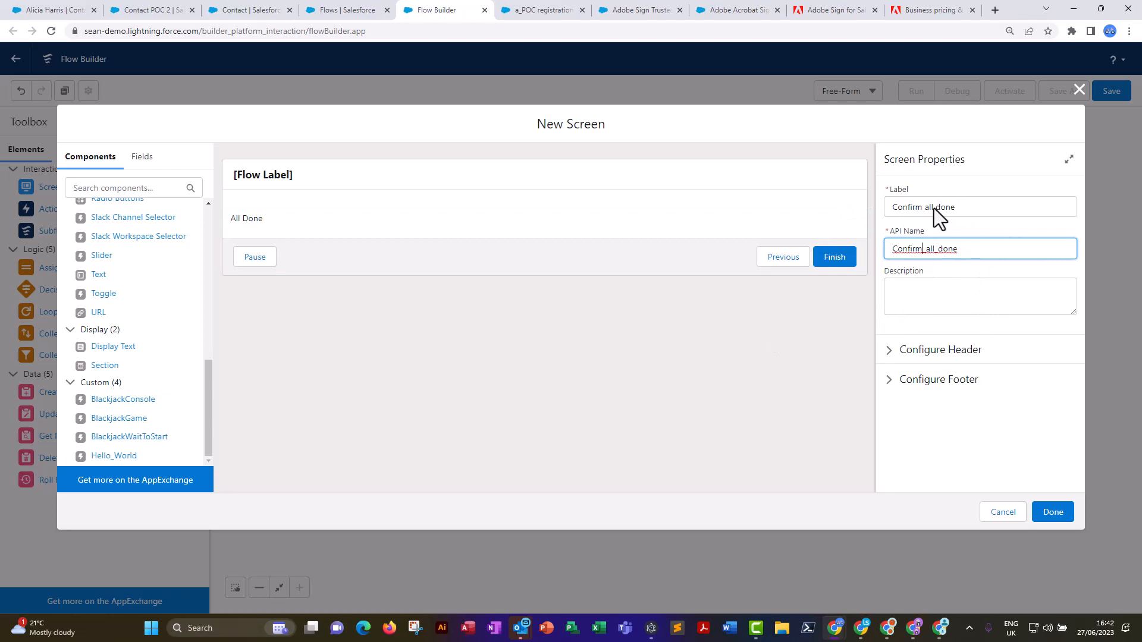
{"action": "left_click", "coordinate": [1052, 513]}
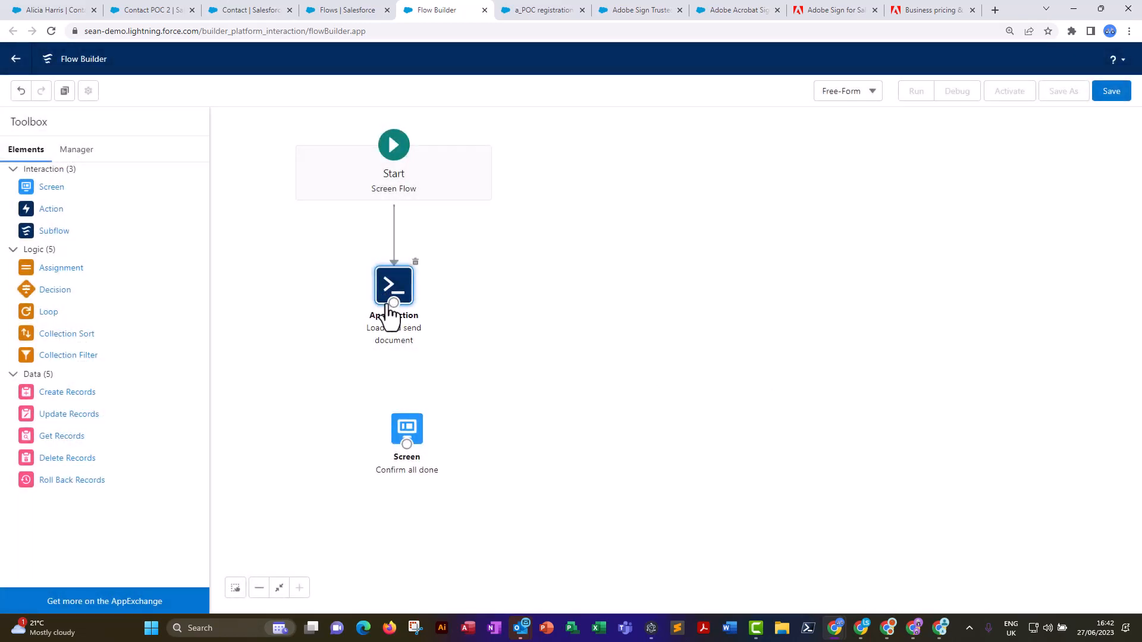
{"action": "left_click_drag", "start_coordinate": [394, 303], "coordinate": [395, 401]}
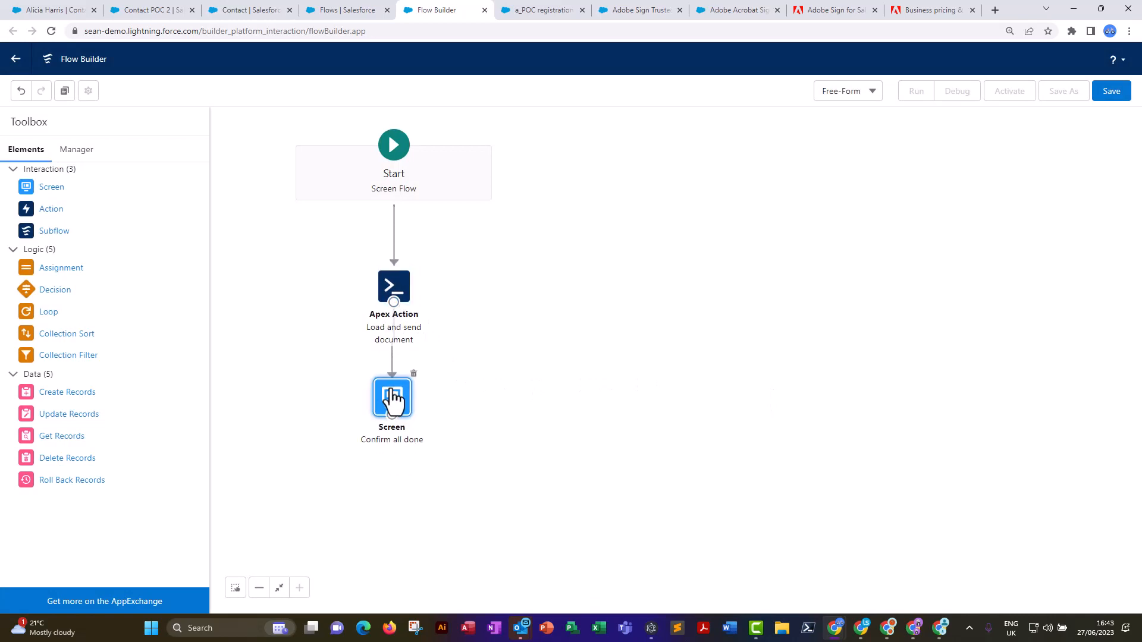
Save the flow with the label "Adobe send for signature screenflow" and activate it.
{"action": "left_click", "coordinate": [1111, 91]}
{"action": "left_click", "coordinate": [374, 281]}
{"action": "type", "text": "Adobe send for signature screenflow"}
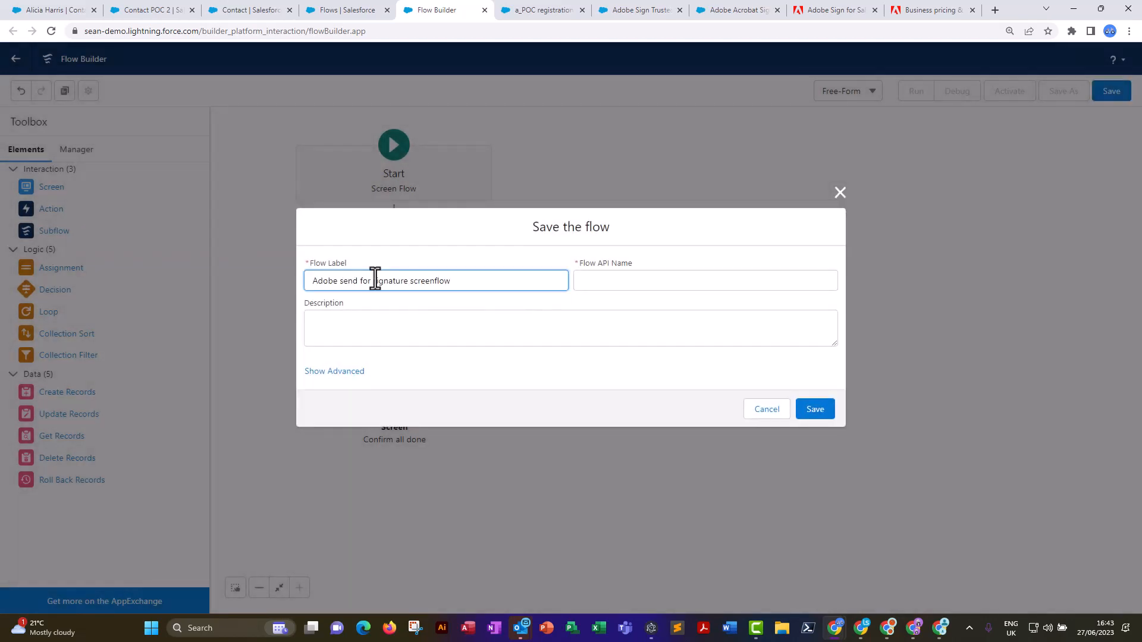
{"action": "left_click", "coordinate": [602, 283]}
{"action": "left_click", "coordinate": [824, 415]}
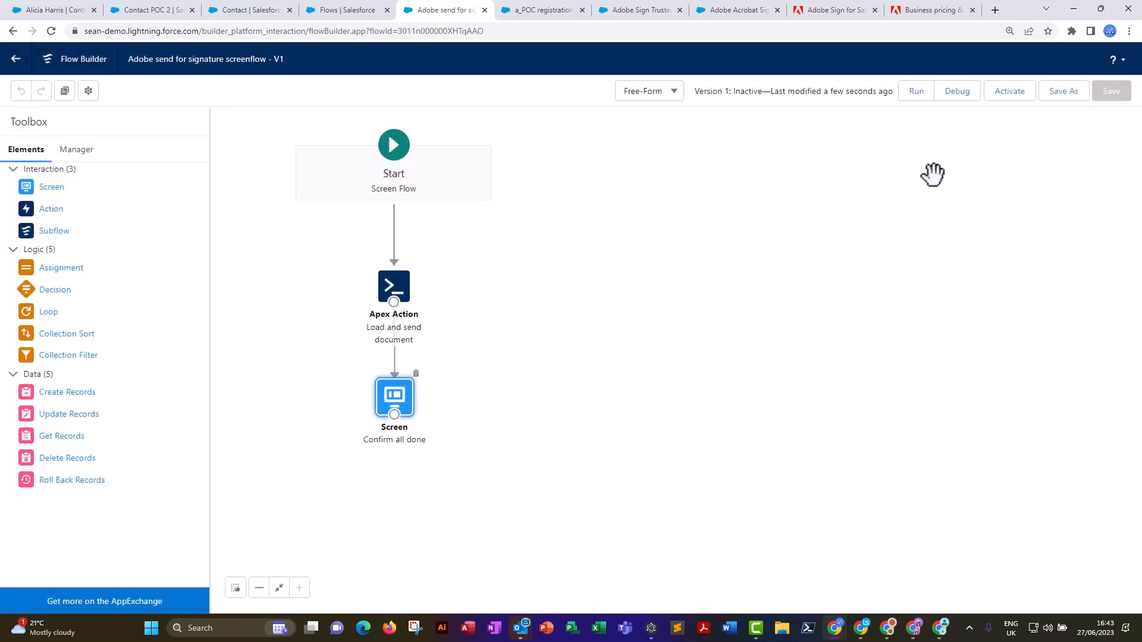
{"action": "left_click", "coordinate": [1009, 94]}
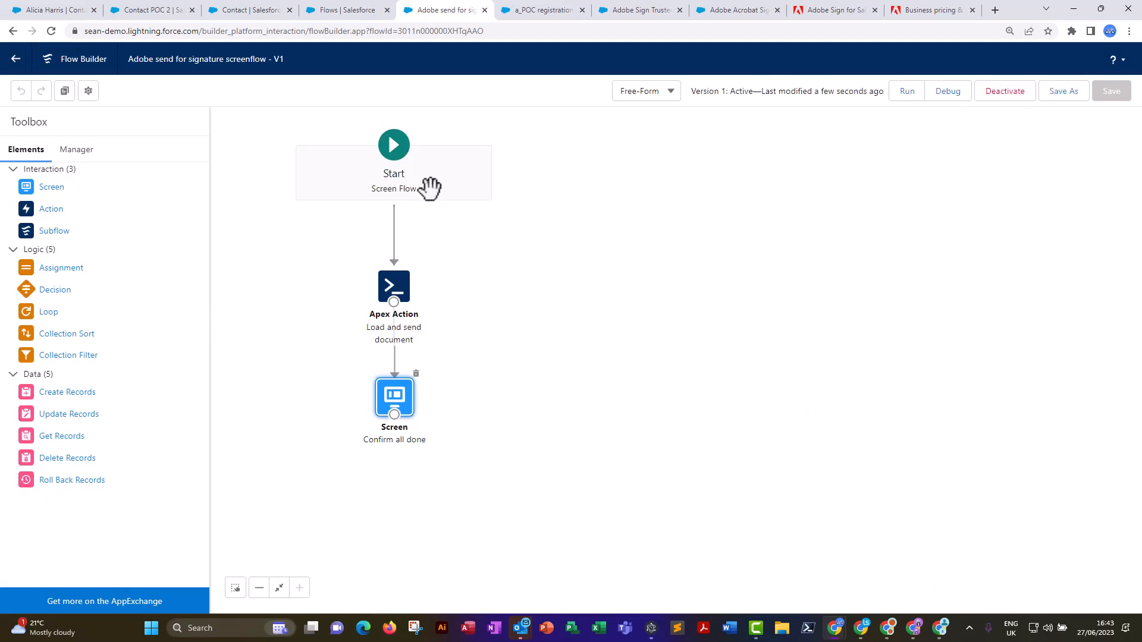
Return to the Lightning contact record and open the Contact object in Object Manager.
{"action": "left_click", "coordinate": [70, 11]}
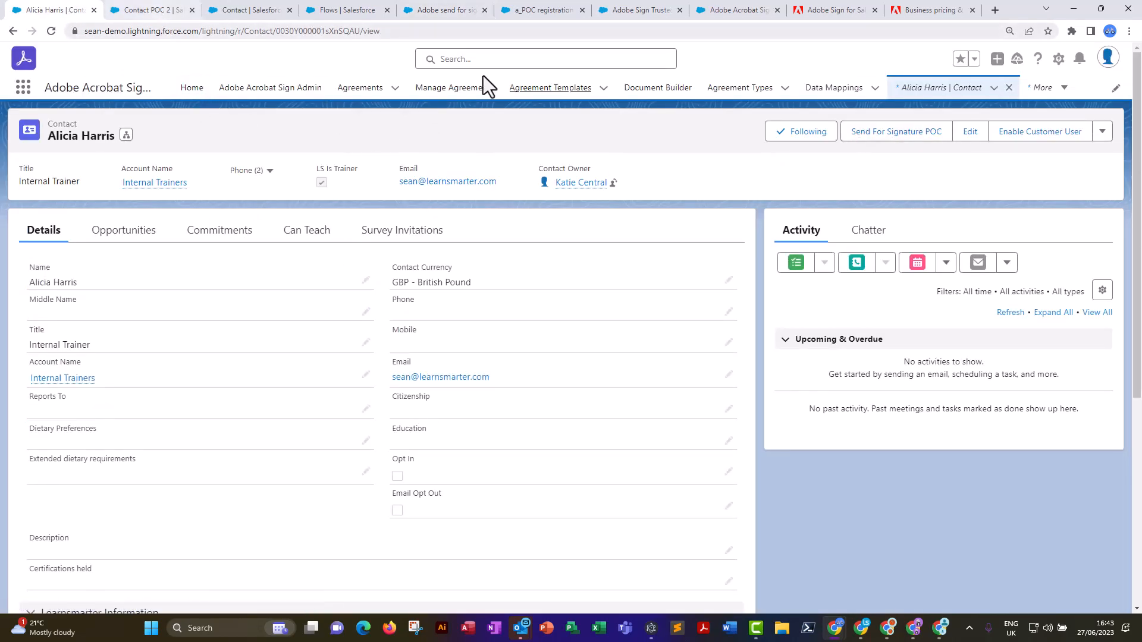
{"action": "left_click", "coordinate": [1058, 58]}
{"action": "left_click", "coordinate": [989, 258]}
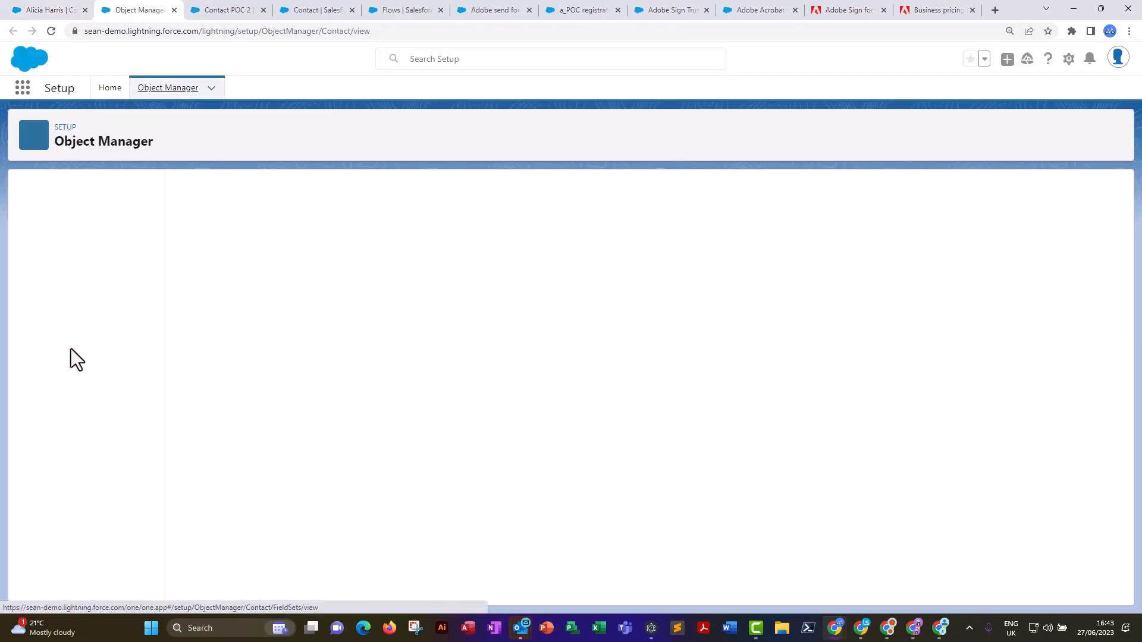
Create a Contact action of type Flow using Adobe send for signature screenflow, labelled "Adobe Send From Flow POC" and named Adobe_Send_From_Flow_POC, and return to Contact's actions list.
{"action": "left_click", "coordinate": [69, 295]}
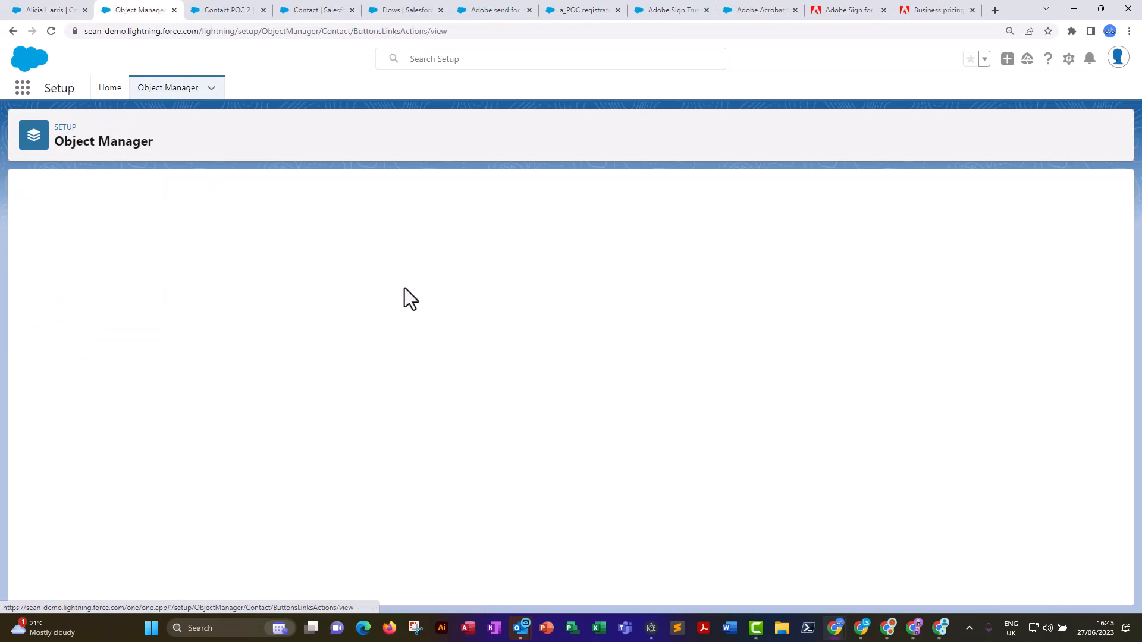
{"action": "left_click", "coordinate": [997, 191]}
{"action": "left_click", "coordinate": [449, 266]}
{"action": "left_click", "coordinate": [380, 355]}
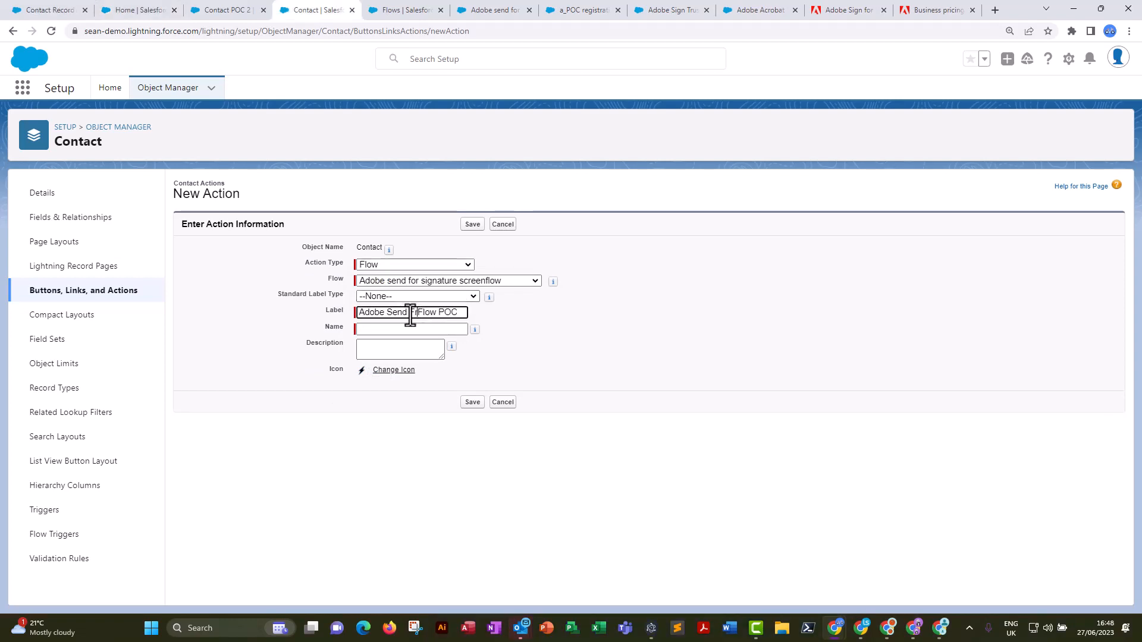
{"action": "left_click", "coordinate": [366, 328]}
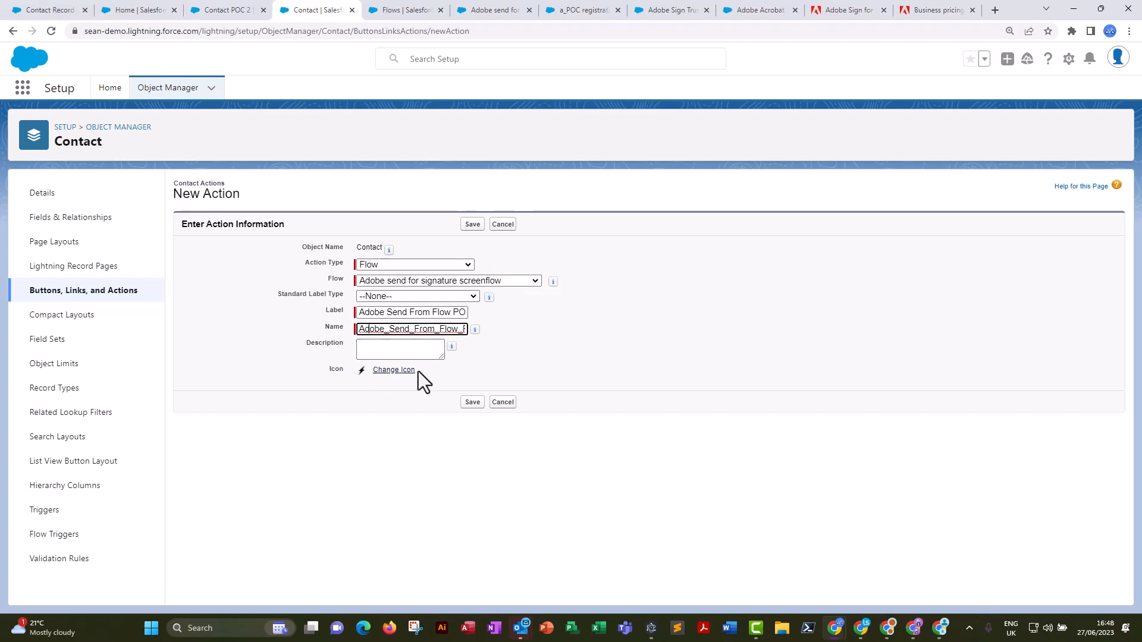
{"action": "left_click", "coordinate": [473, 225]}
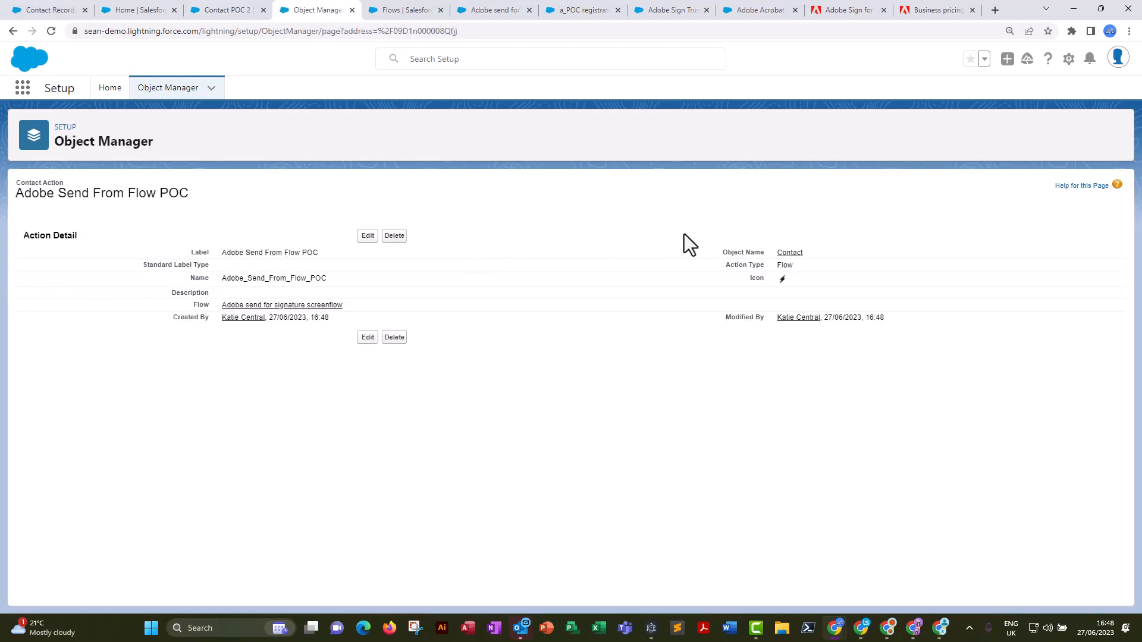
{"action": "left_click", "coordinate": [784, 254]}
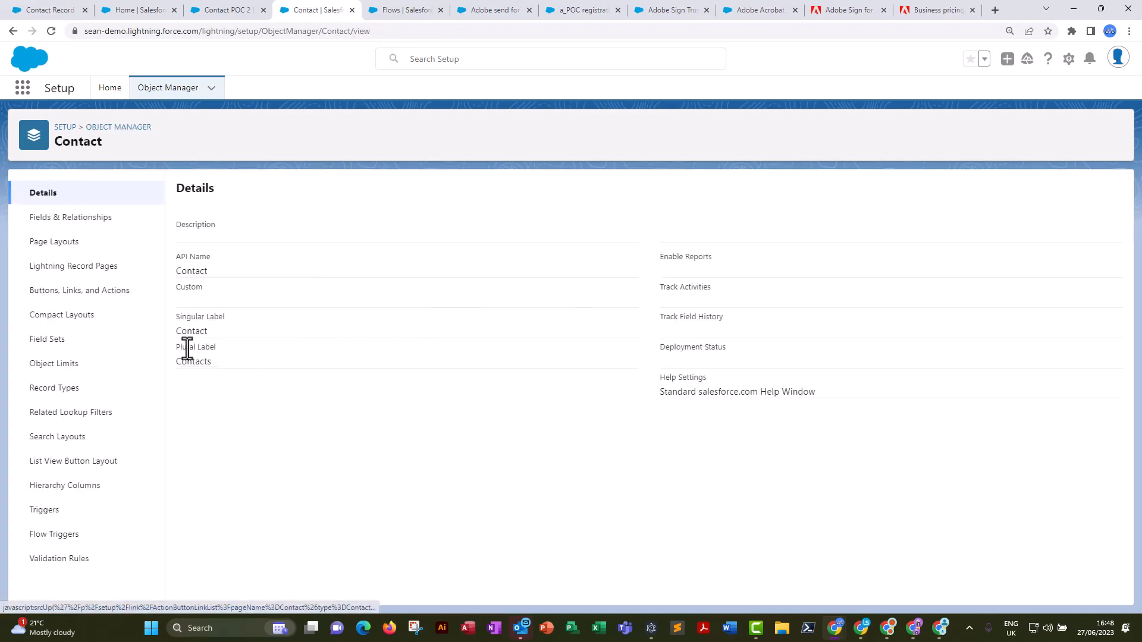
{"action": "left_click", "coordinate": [50, 301]}
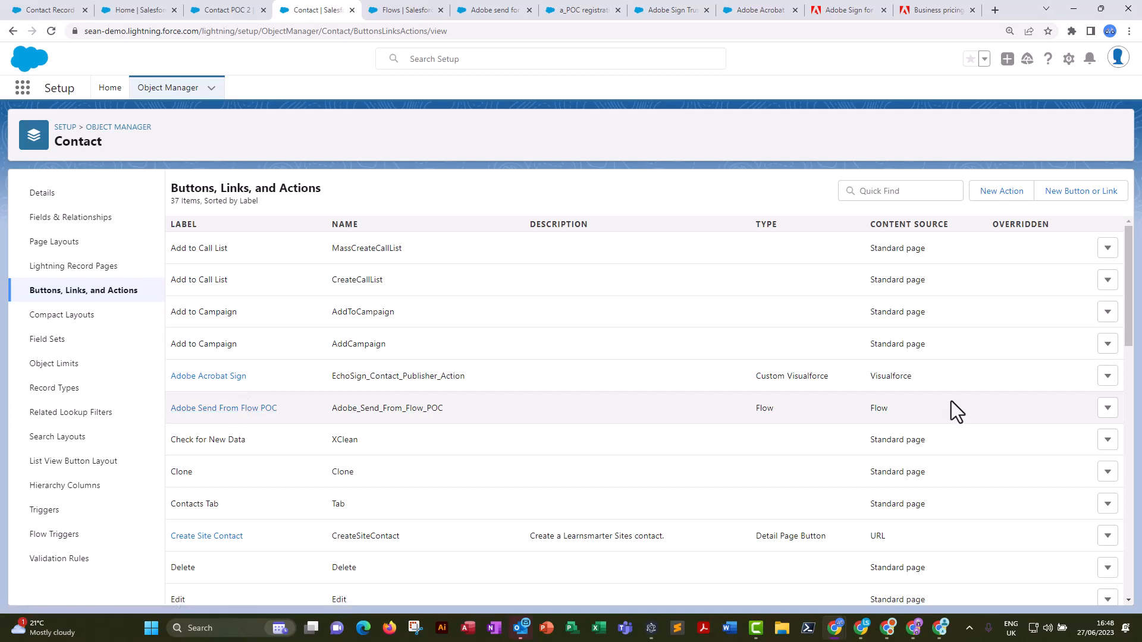
Return to the contact record, open its page in Lightning App Builder and select the Highlights Panel.
{"action": "key", "text": "ctrl+1"}
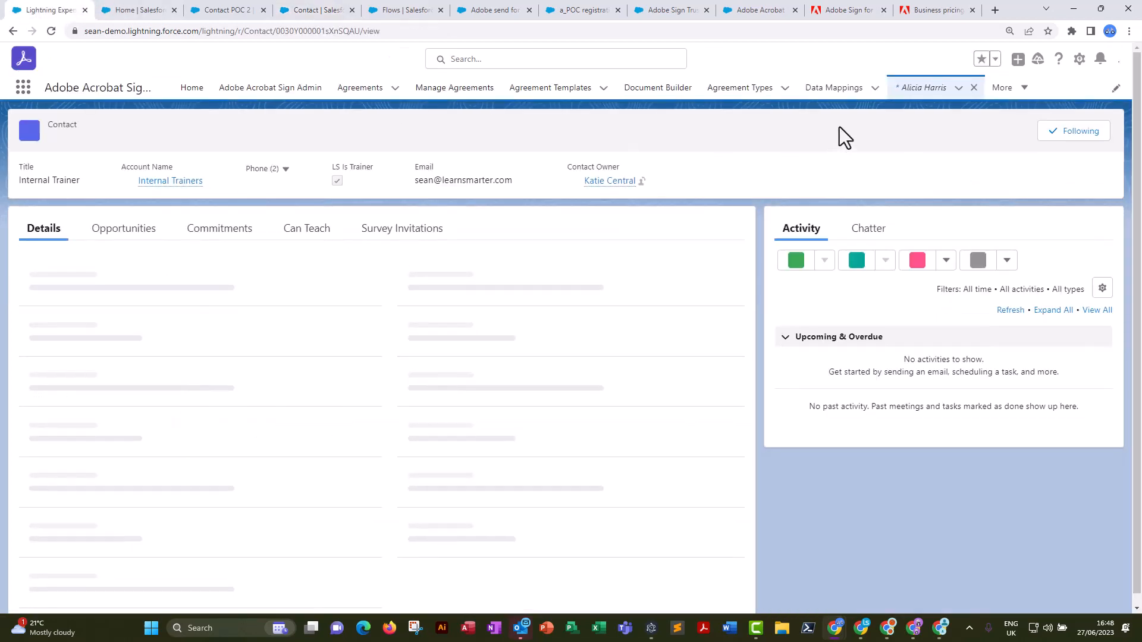
{"action": "left_click", "coordinate": [1058, 59]}
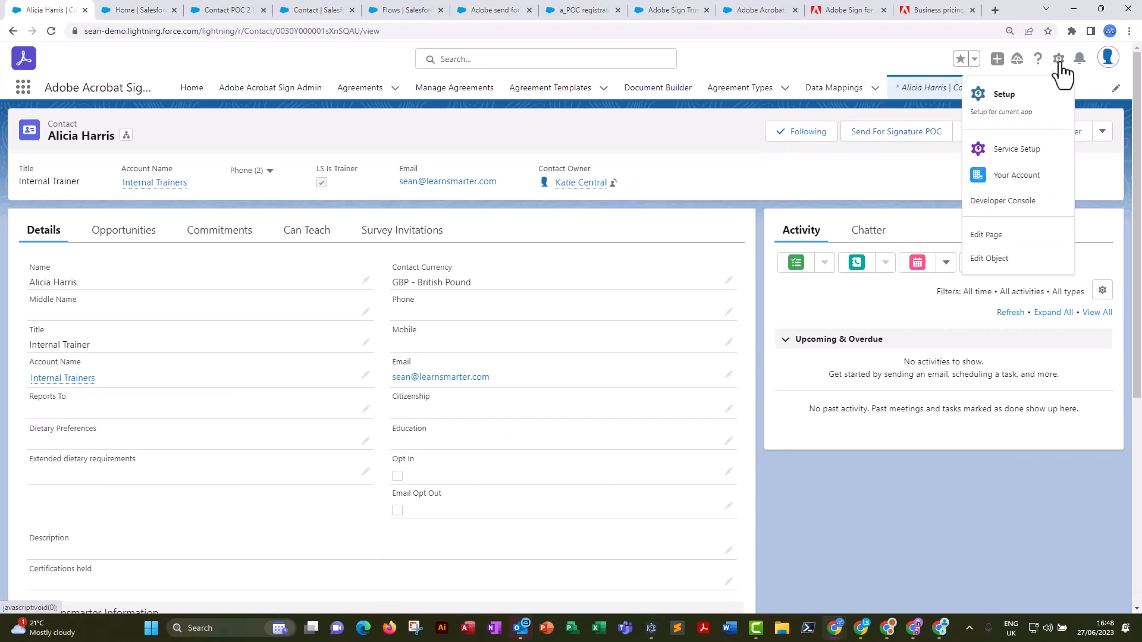
{"action": "left_click", "coordinate": [992, 239]}
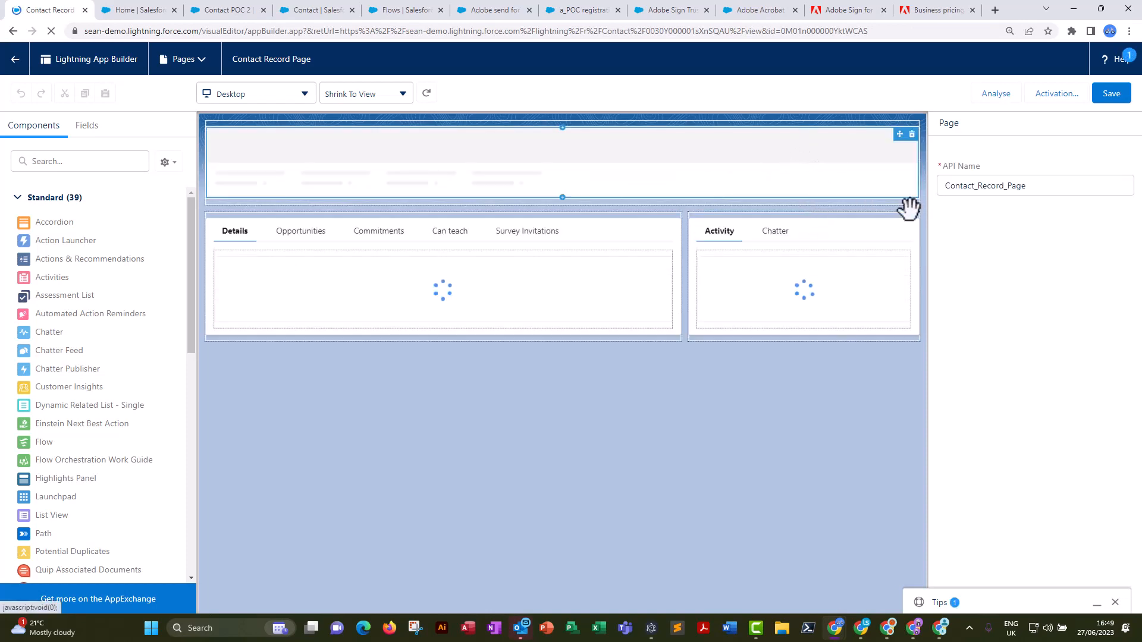
{"action": "left_click", "coordinate": [886, 197]}
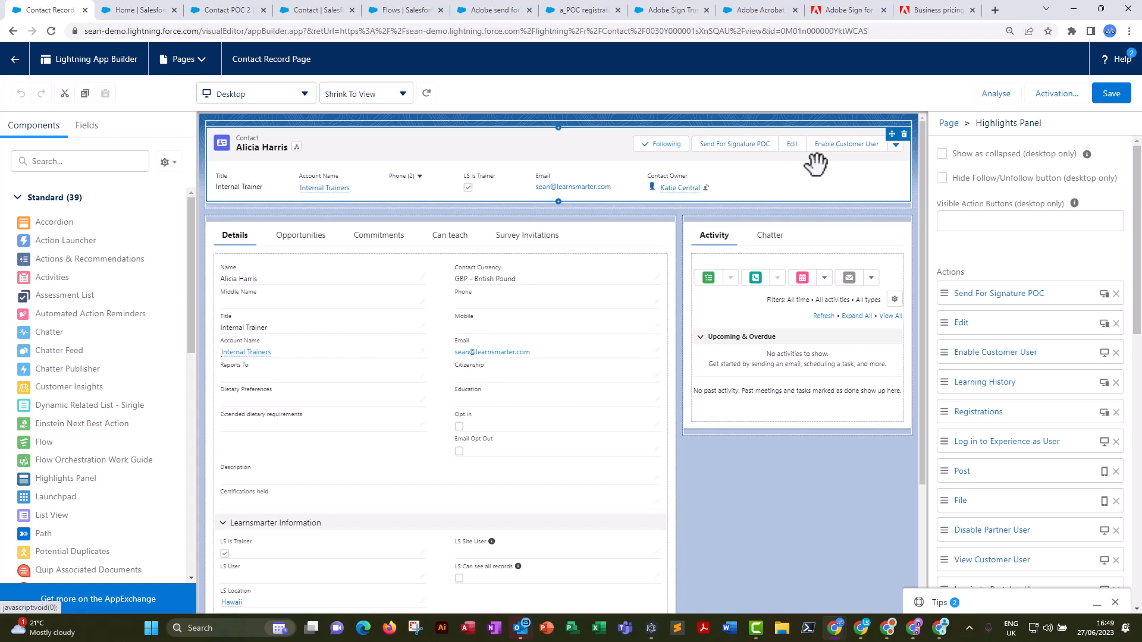
Add the Adobe Send From Flow POC action to the Highlights Panel as the first action and save the page.
{"action": "scroll", "coordinate": [1019, 300], "scroll_direction": "down", "scroll_amount": 1}
{"action": "scroll", "coordinate": [1019, 303], "scroll_direction": "down", "scroll_amount": 6}
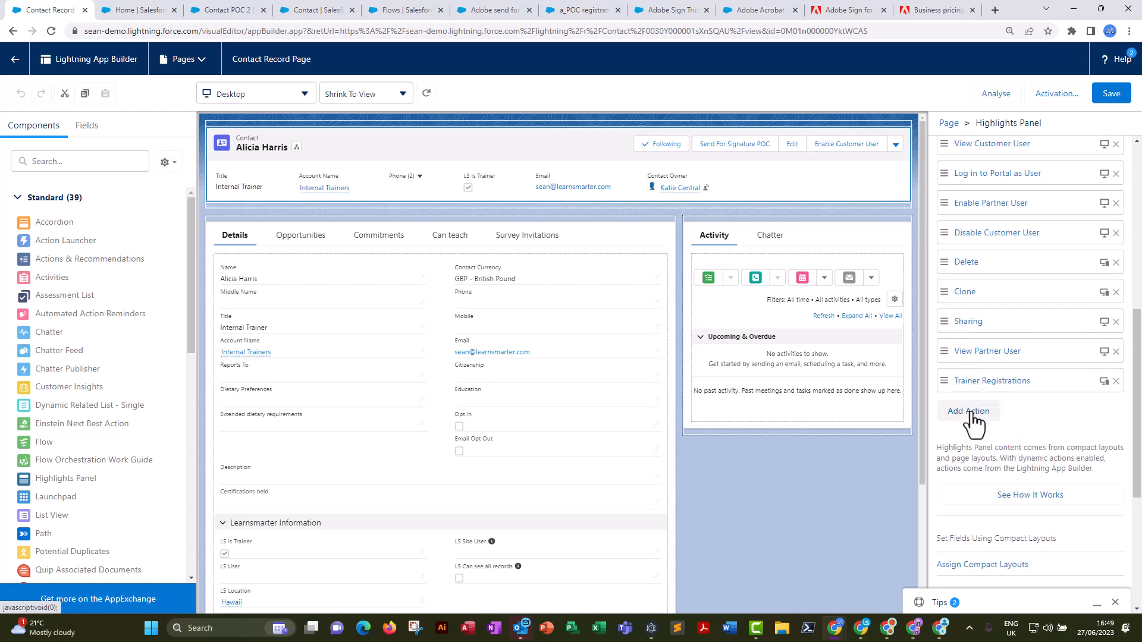
{"action": "left_click", "coordinate": [970, 412]}
{"action": "type", "text": "a"}
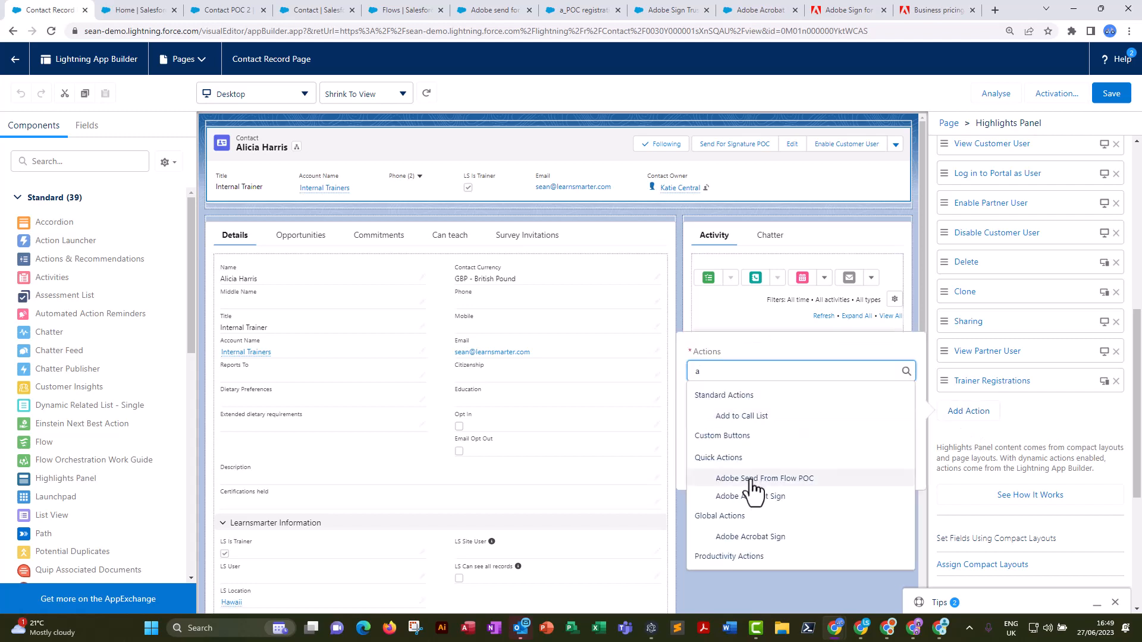
{"action": "left_click", "coordinate": [753, 479]}
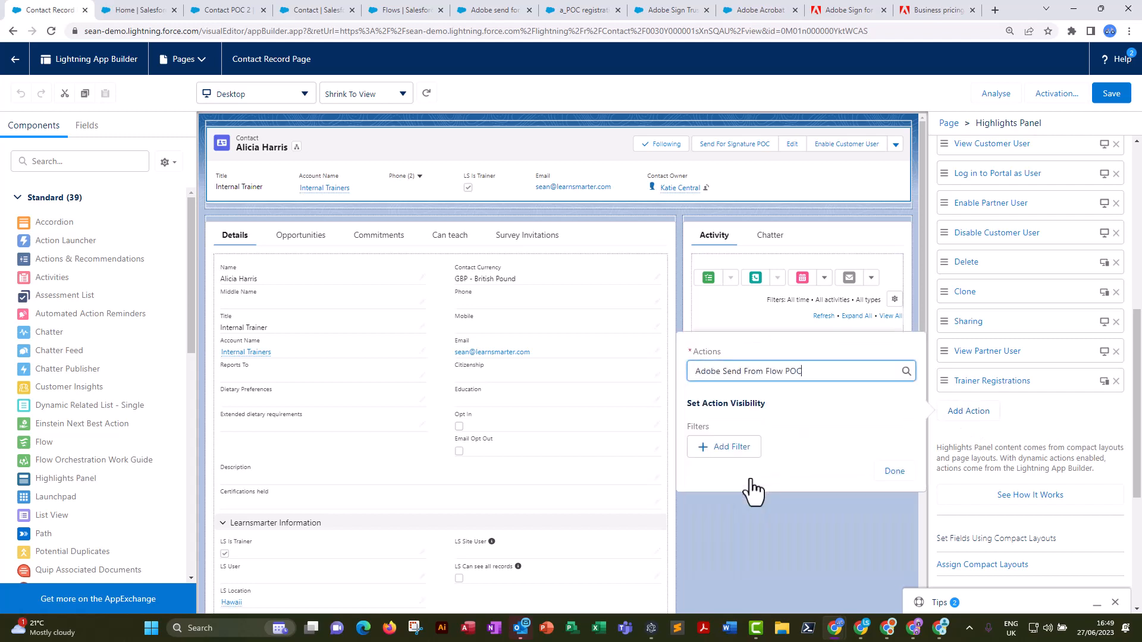
{"action": "left_click", "coordinate": [894, 471]}
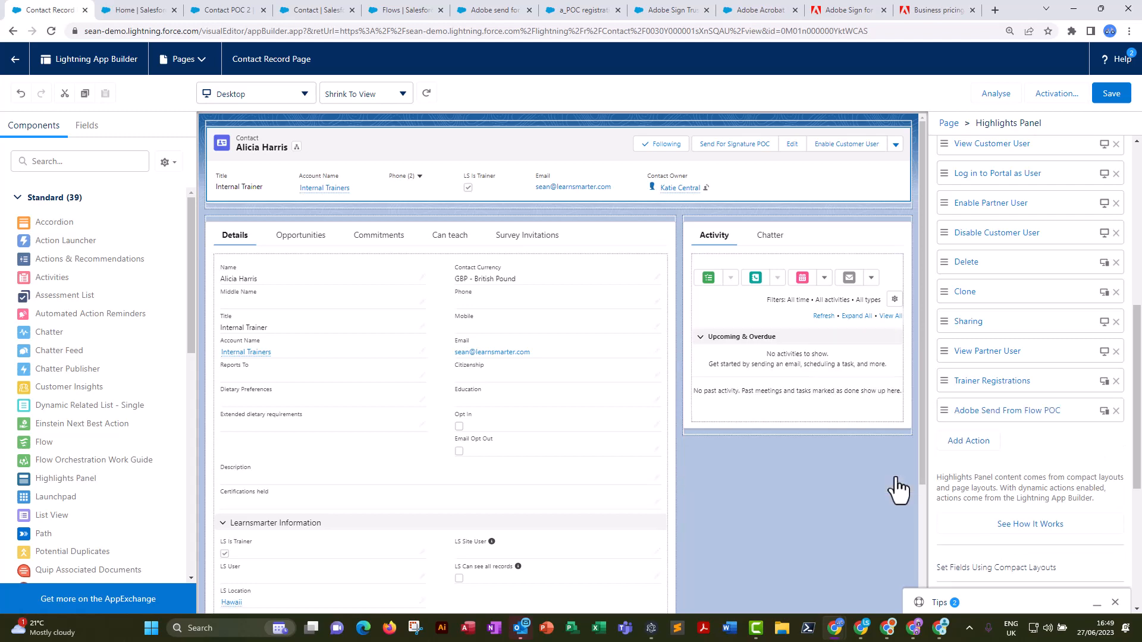
{"action": "left_click_drag", "start_coordinate": [1009, 412], "coordinate": [988, 288]}
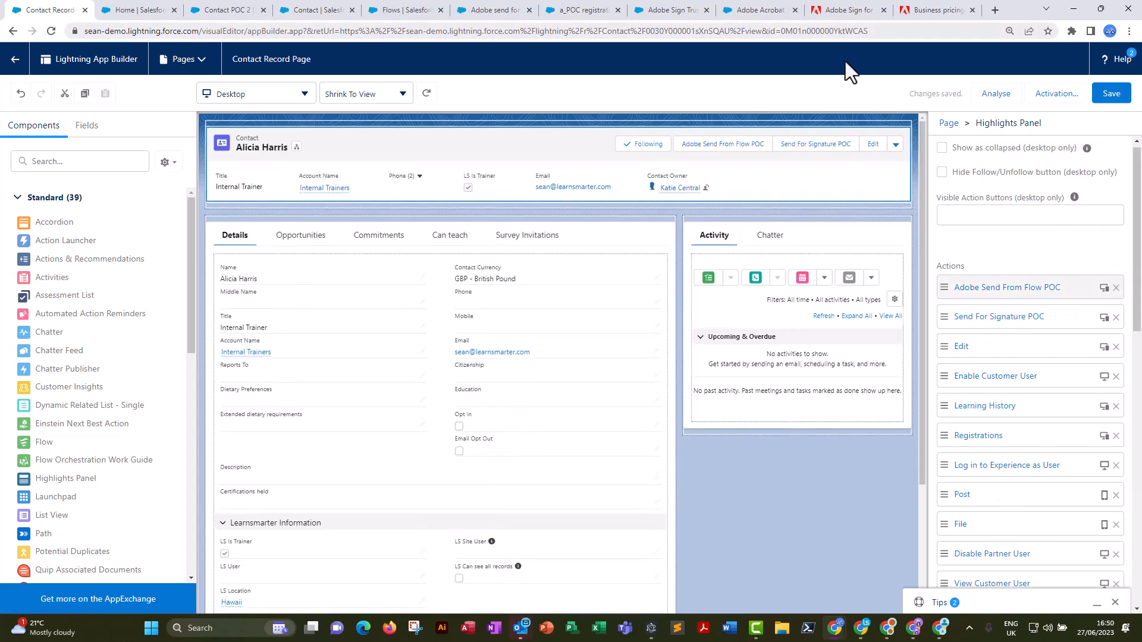
Return to the contact record, run the Adobe Send From Flow POC action, and close the agreement notification e-mail.
{"action": "left_click", "coordinate": [18, 65]}
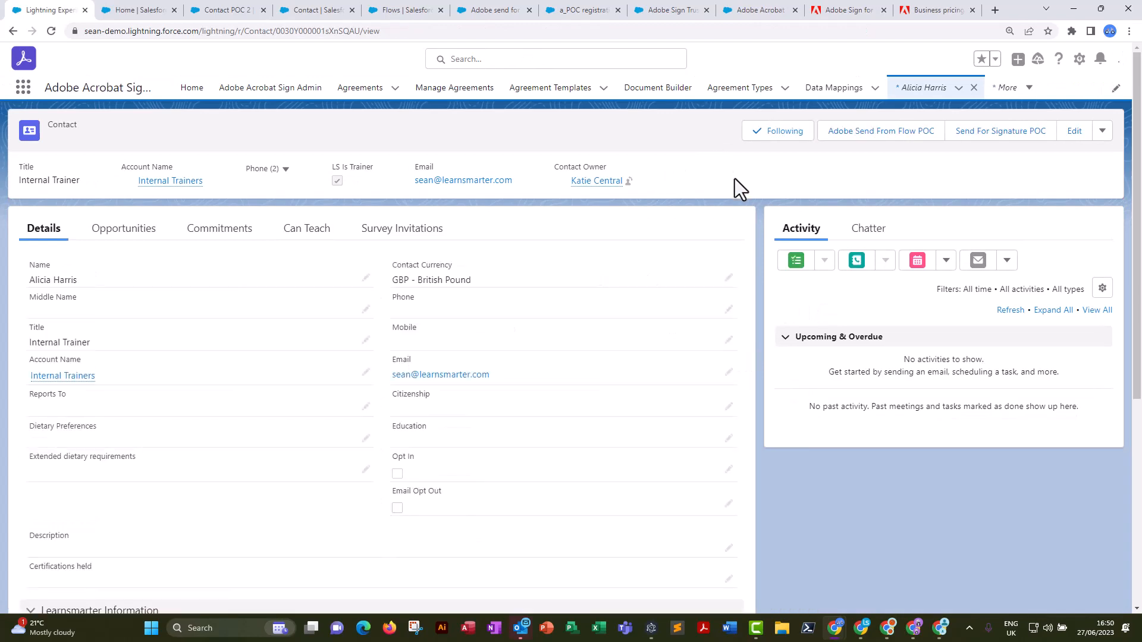
{"action": "left_click", "coordinate": [867, 146]}
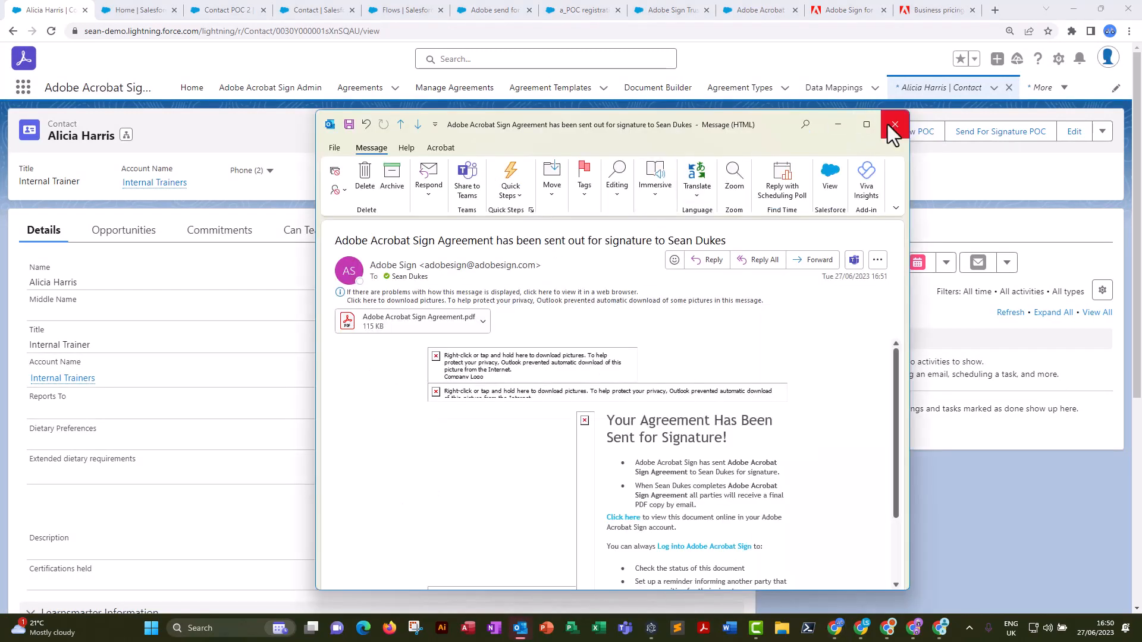
{"action": "left_click", "coordinate": [887, 124]}
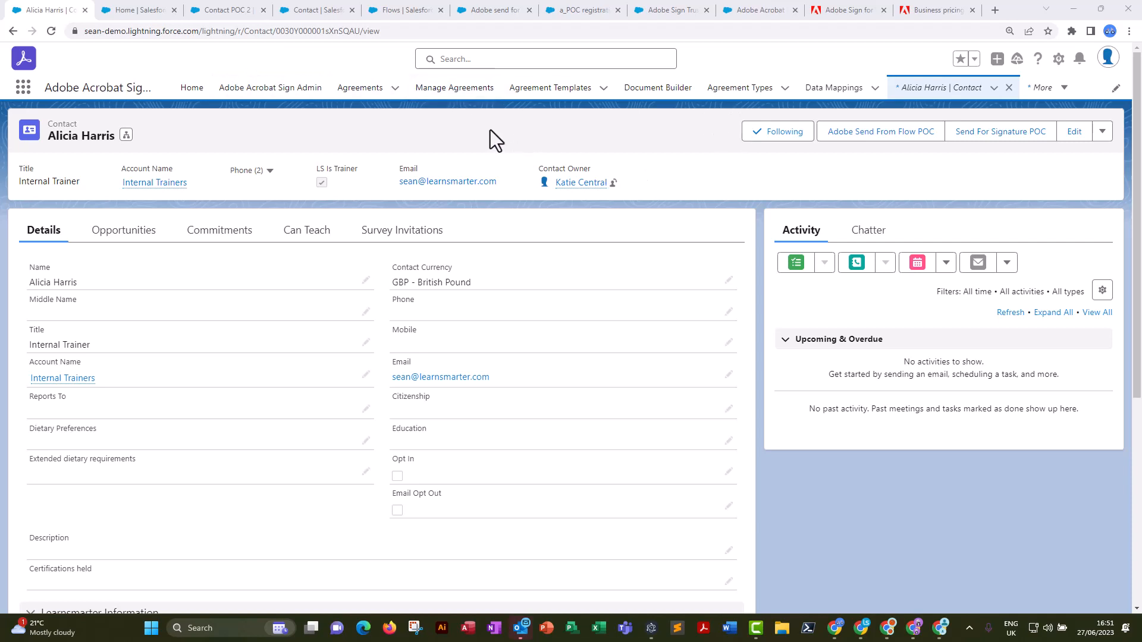
Open the Registration POC agreement template and edit its attached "my Registration POC document" in Document Builder.
{"action": "left_click", "coordinate": [569, 95]}
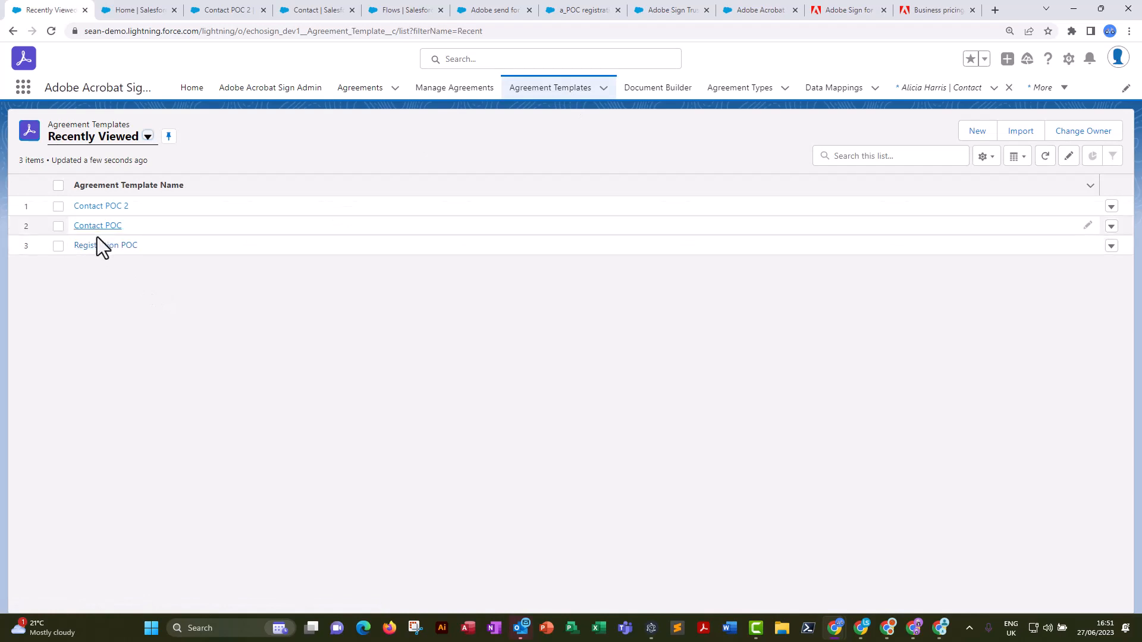
{"action": "left_click", "coordinate": [99, 245]}
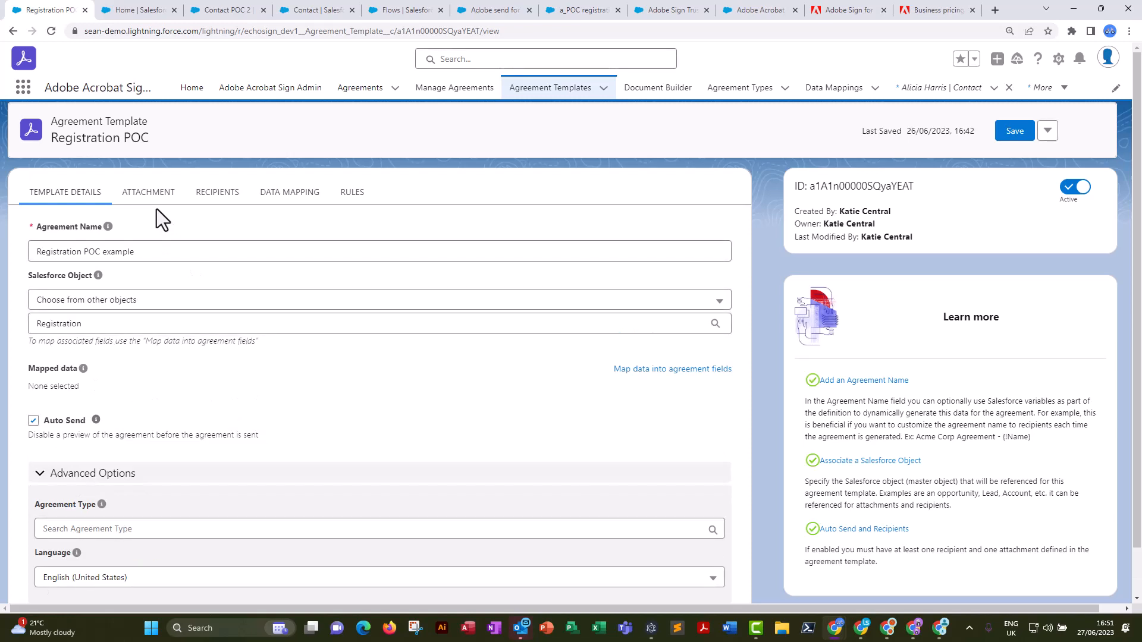
{"action": "left_click", "coordinate": [147, 196]}
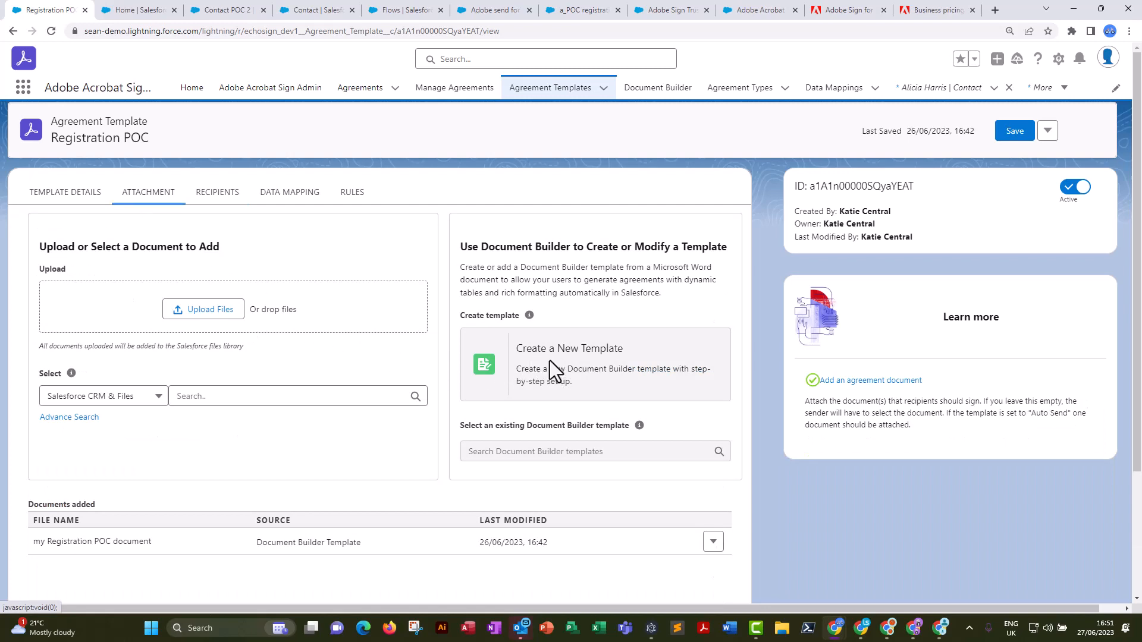
{"action": "left_click", "coordinate": [713, 543]}
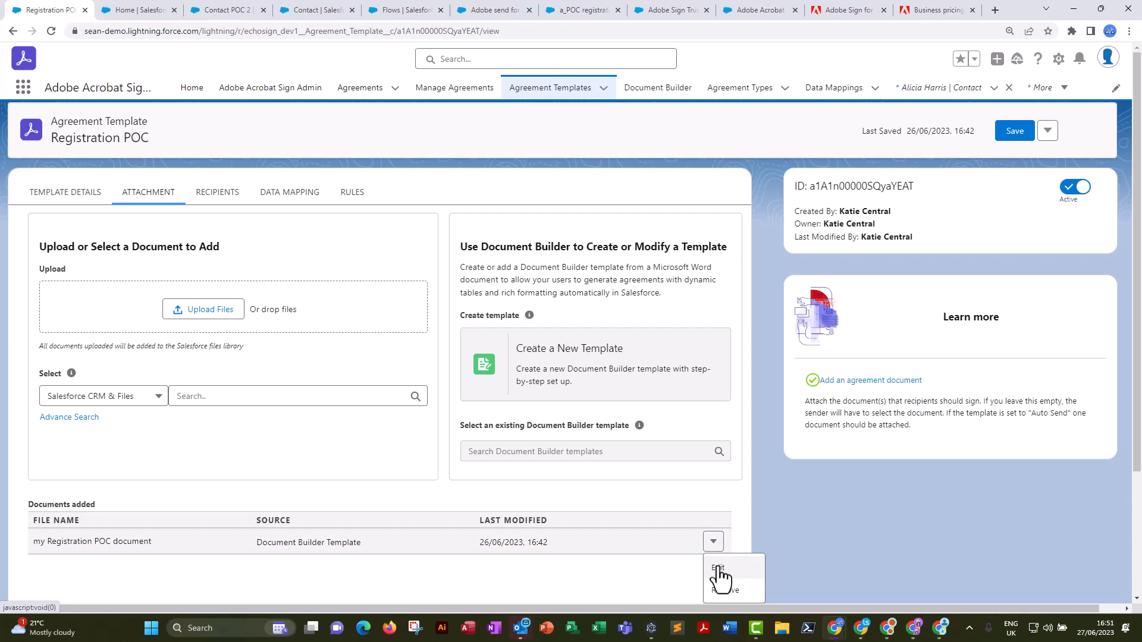
{"action": "left_click", "coordinate": [719, 570]}
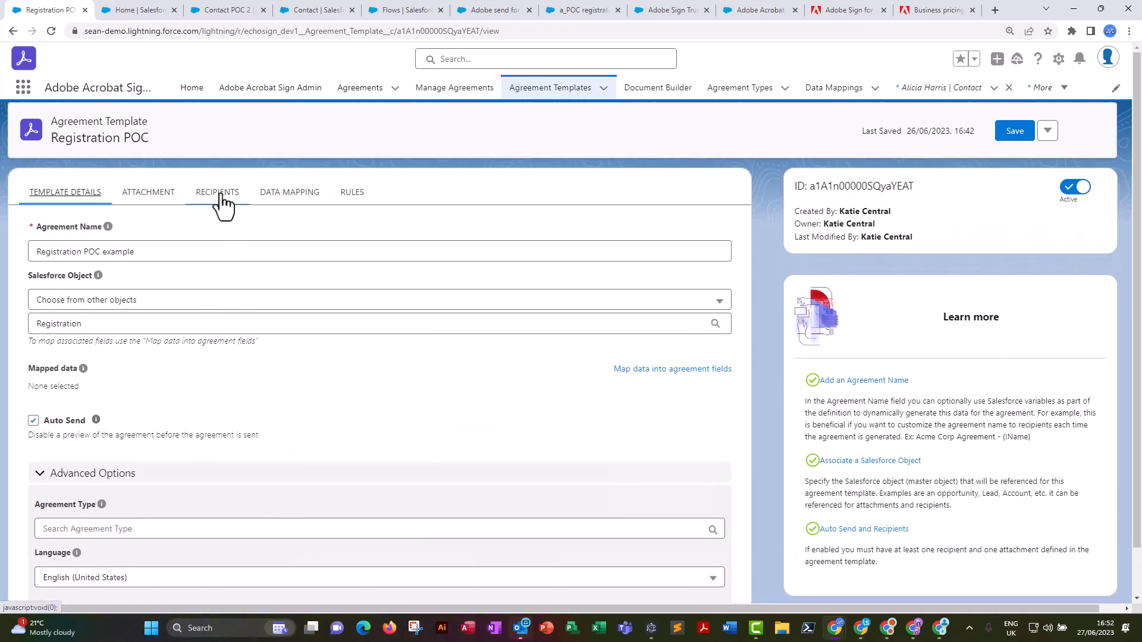
{"action": "left_click", "coordinate": [149, 196]}
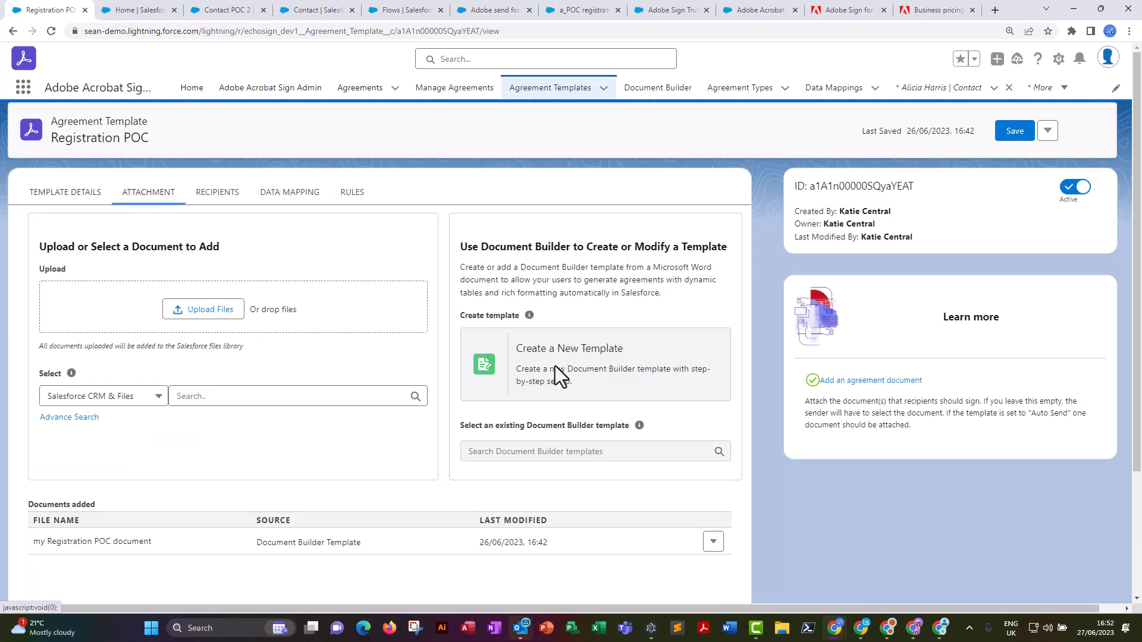
{"action": "left_click", "coordinate": [716, 542]}
{"action": "left_click", "coordinate": [717, 572]}
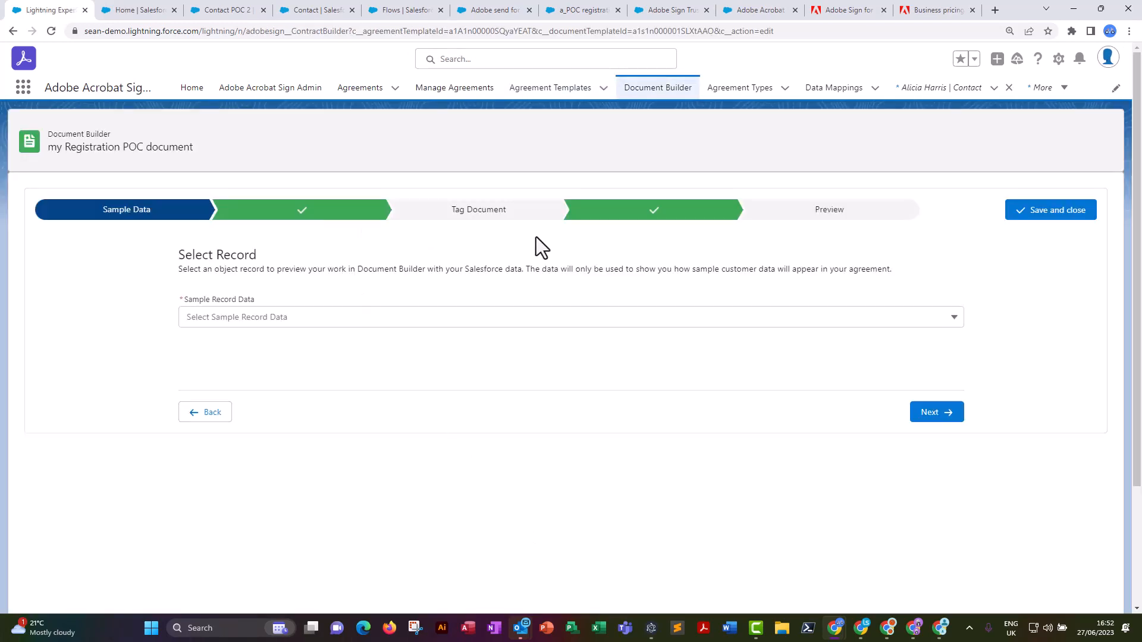
Review the document's Salesforce fields based on lsc__booking__c, its document tags and the uploaded Word template.
{"action": "left_click", "coordinate": [263, 225]}
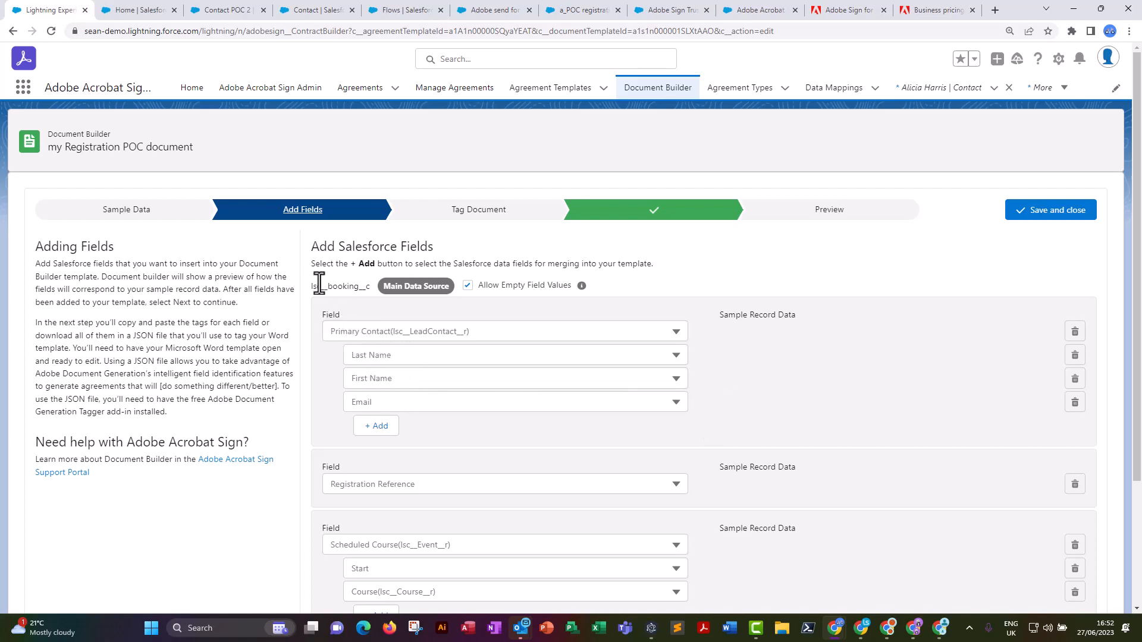
{"action": "left_click_drag", "start_coordinate": [313, 287], "coordinate": [370, 285]}
{"action": "scroll", "coordinate": [719, 377], "scroll_direction": "down", "scroll_amount": 2}
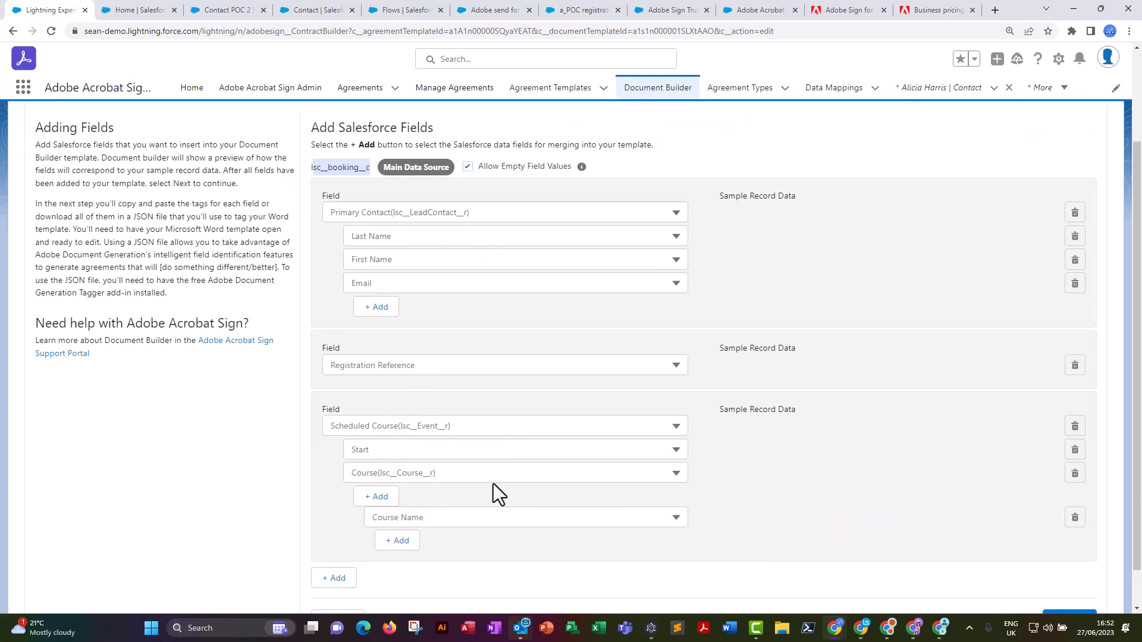
{"action": "scroll", "coordinate": [494, 485], "scroll_direction": "down", "scroll_amount": 1}
{"action": "scroll", "coordinate": [654, 464], "scroll_direction": "up", "scroll_amount": 3}
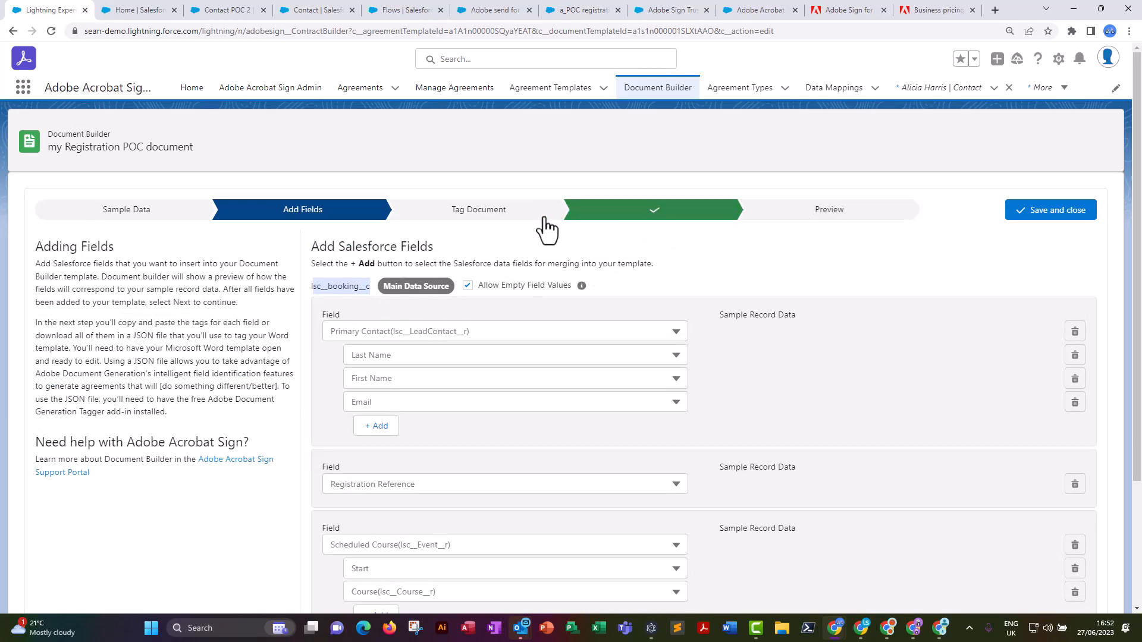
{"action": "left_click", "coordinate": [486, 226]}
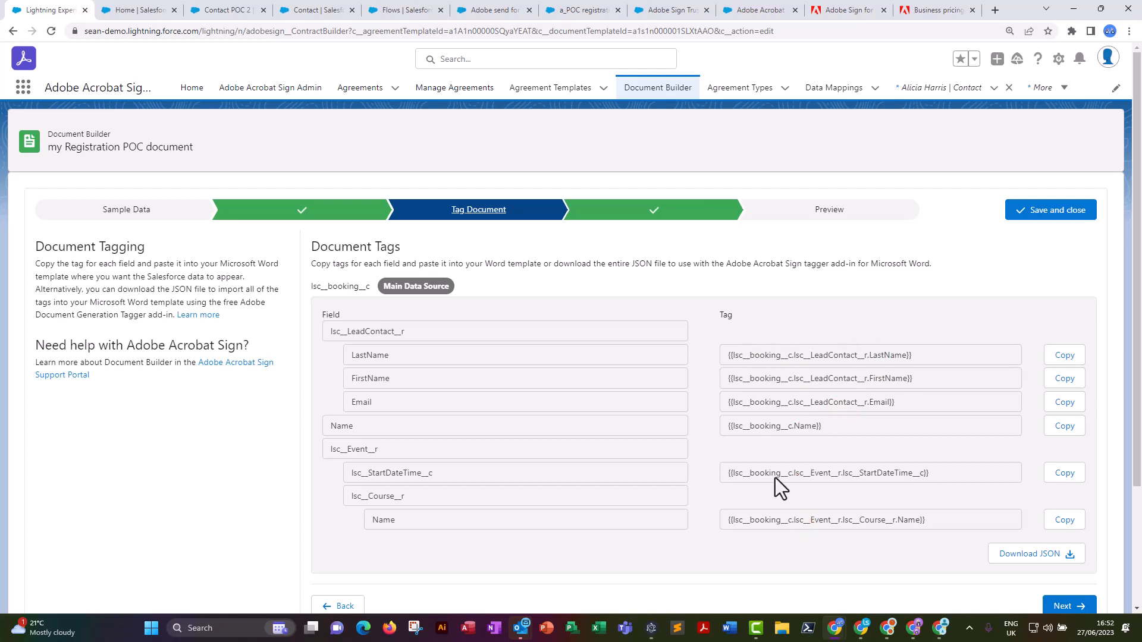
{"action": "left_click", "coordinate": [622, 218]}
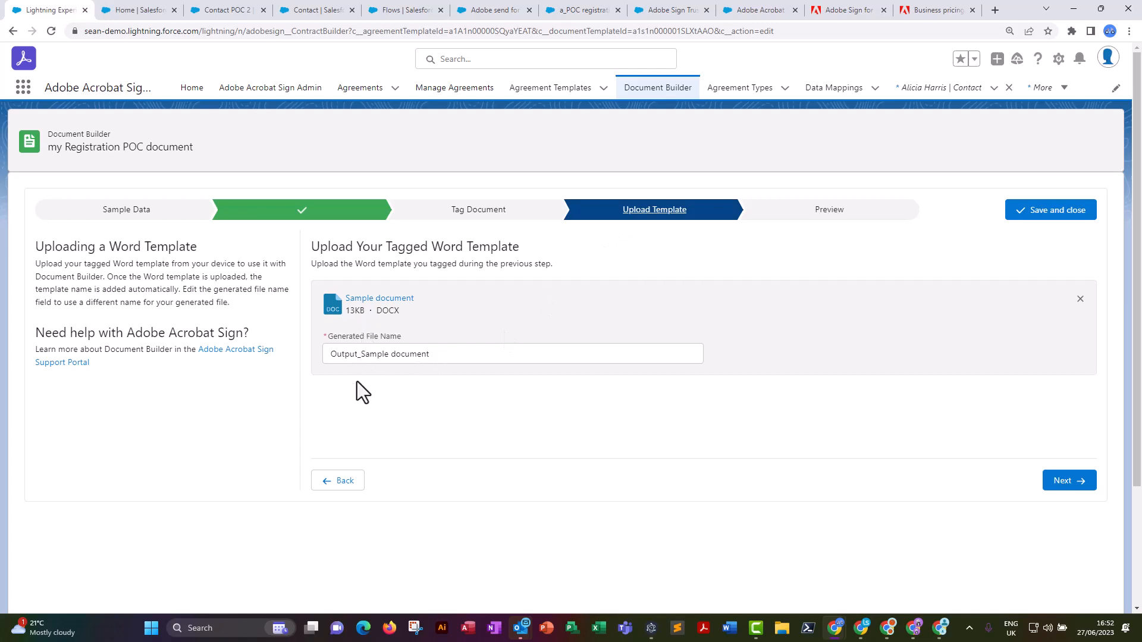
Try to preview the Sample document Word template without choosing a sample record.
{"action": "left_click", "coordinate": [792, 220]}
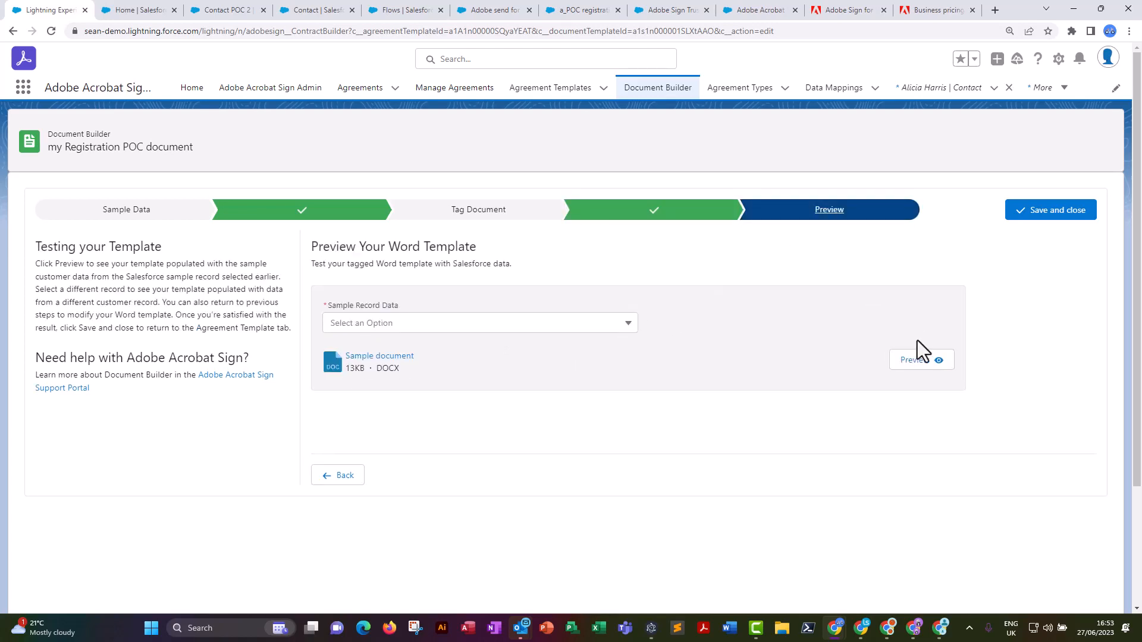
{"action": "left_click", "coordinate": [917, 361]}
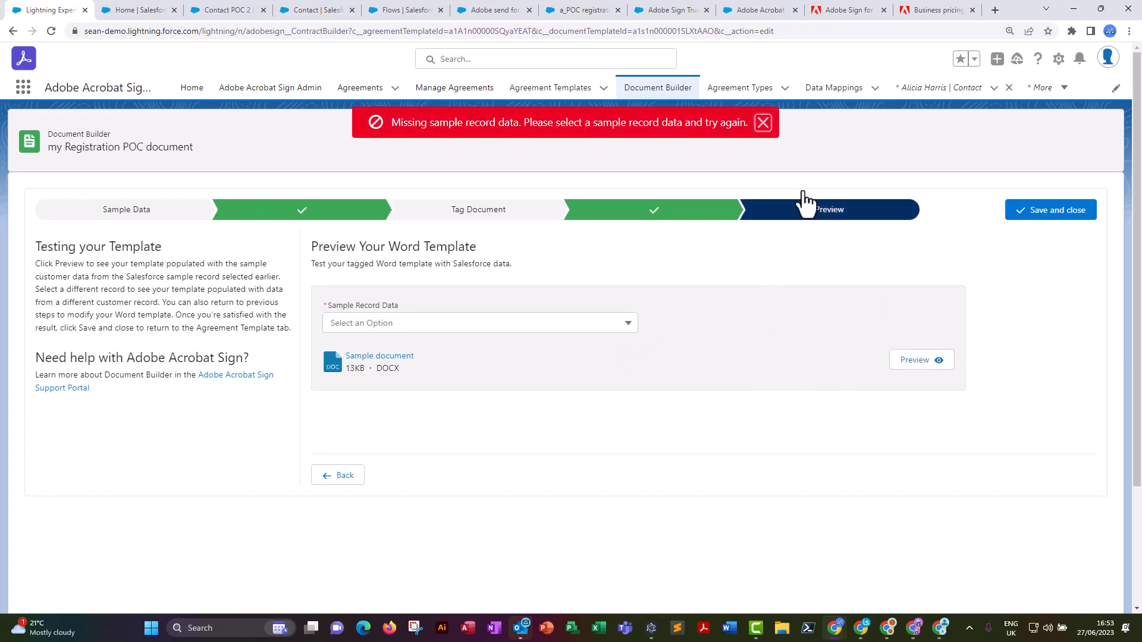
{"action": "left_click", "coordinate": [765, 131]}
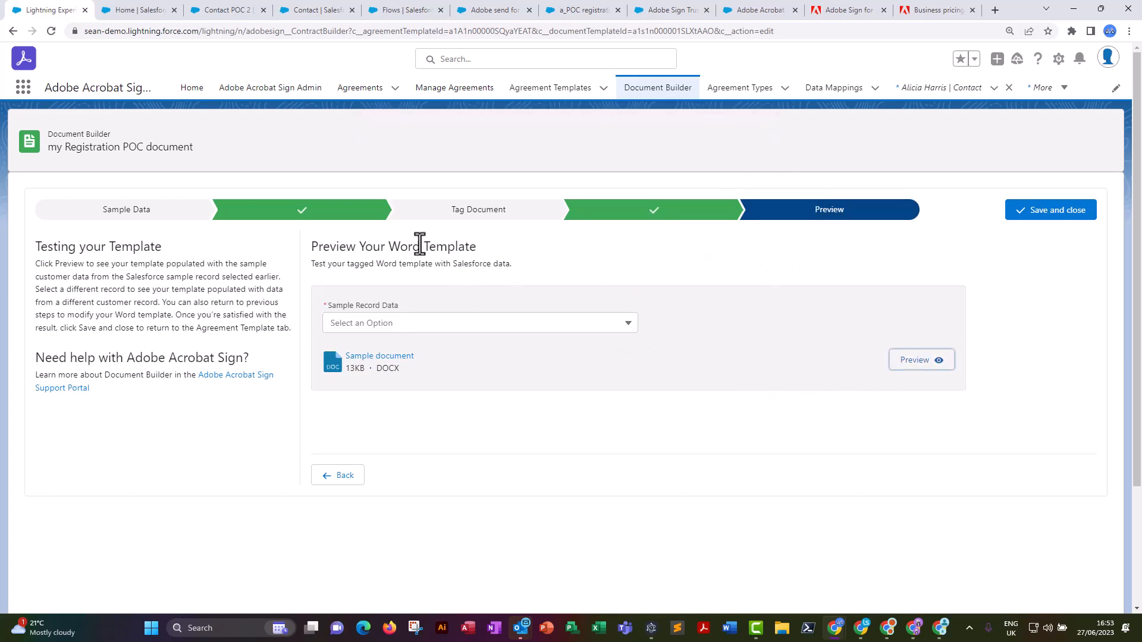
Select Registration 0000095 as the sample record data for the Registration POC document.
{"action": "left_click", "coordinate": [151, 213]}
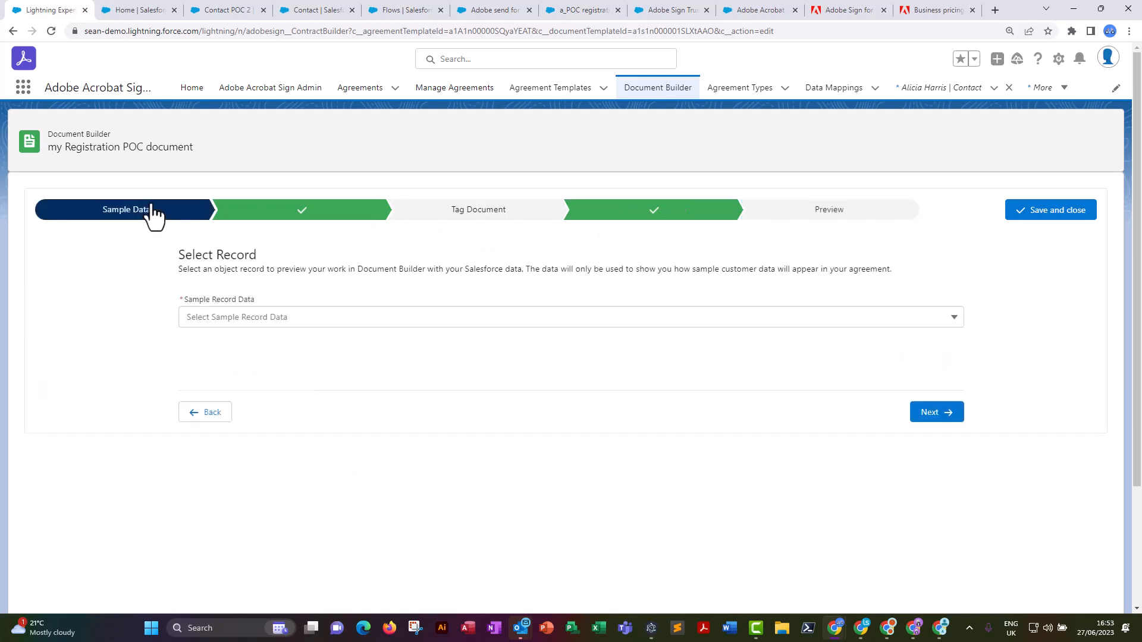
{"action": "left_click", "coordinate": [320, 322]}
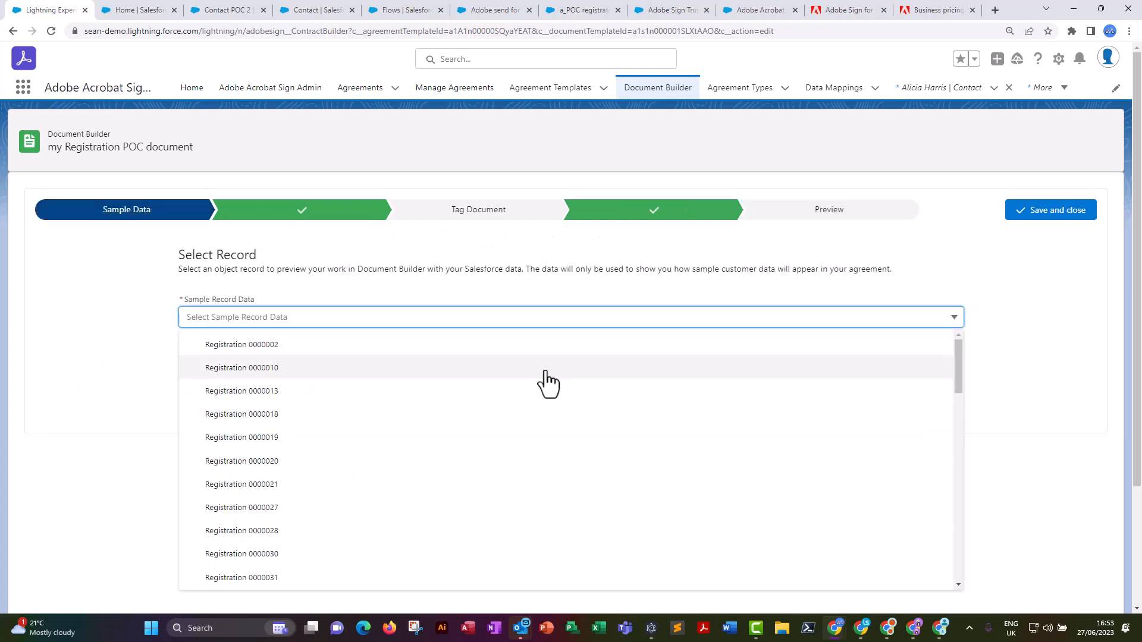
{"action": "scroll", "coordinate": [595, 476], "scroll_direction": "down", "scroll_amount": 10}
{"action": "left_click", "coordinate": [271, 578]}
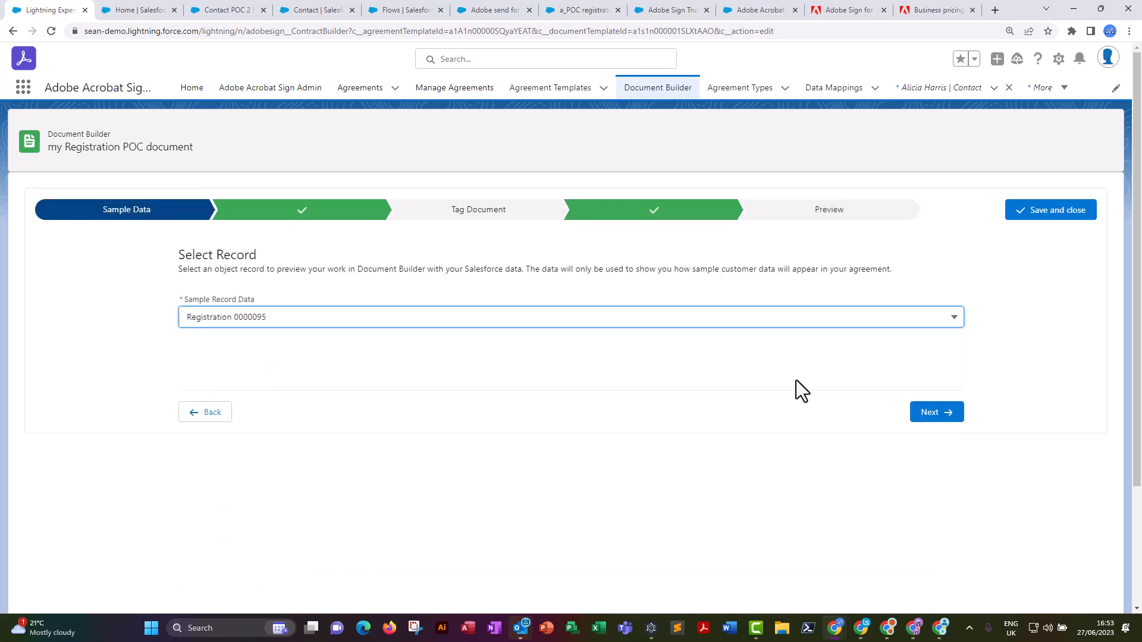
Preview the Word template populated with the chosen sample record, and close the preview.
{"action": "left_click", "coordinate": [935, 412]}
{"action": "left_click", "coordinate": [923, 361]}
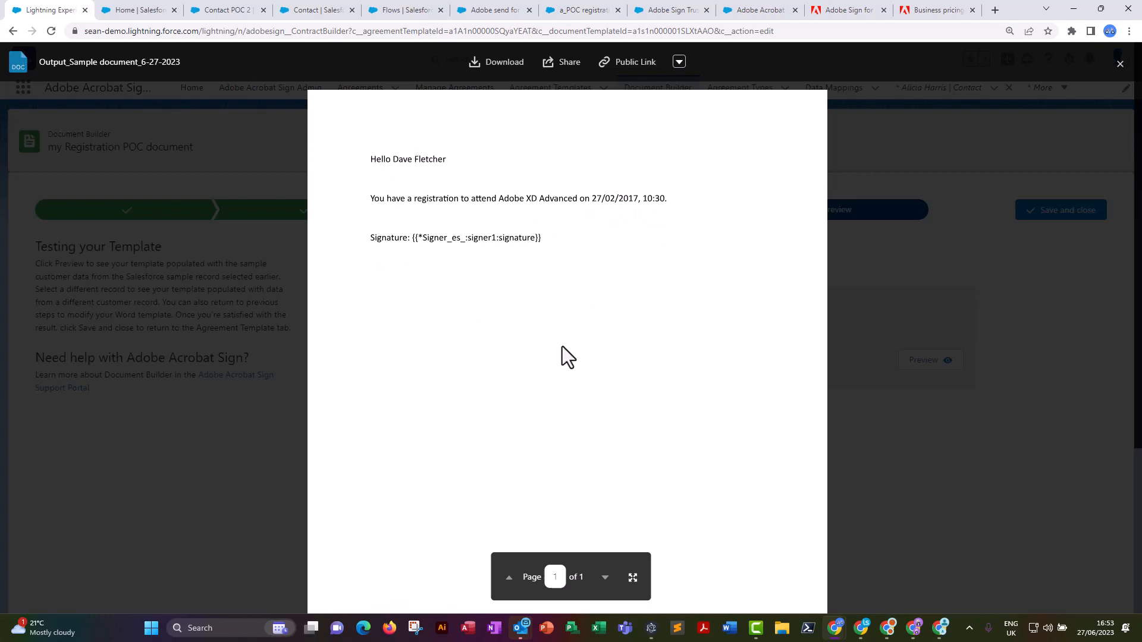
{"action": "left_click", "coordinate": [1120, 63]}
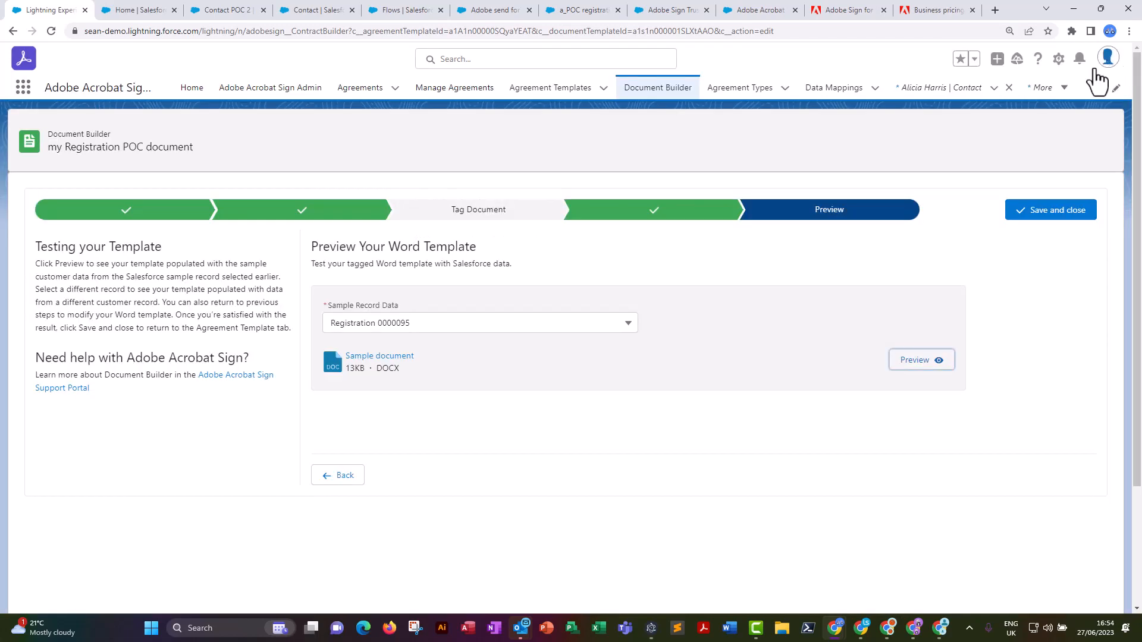
Open the a_POC registration flow and exclude Agreement Template Runtime Variables and Async Processing from its Load agreement action.
{"action": "left_click", "coordinate": [398, 14]}
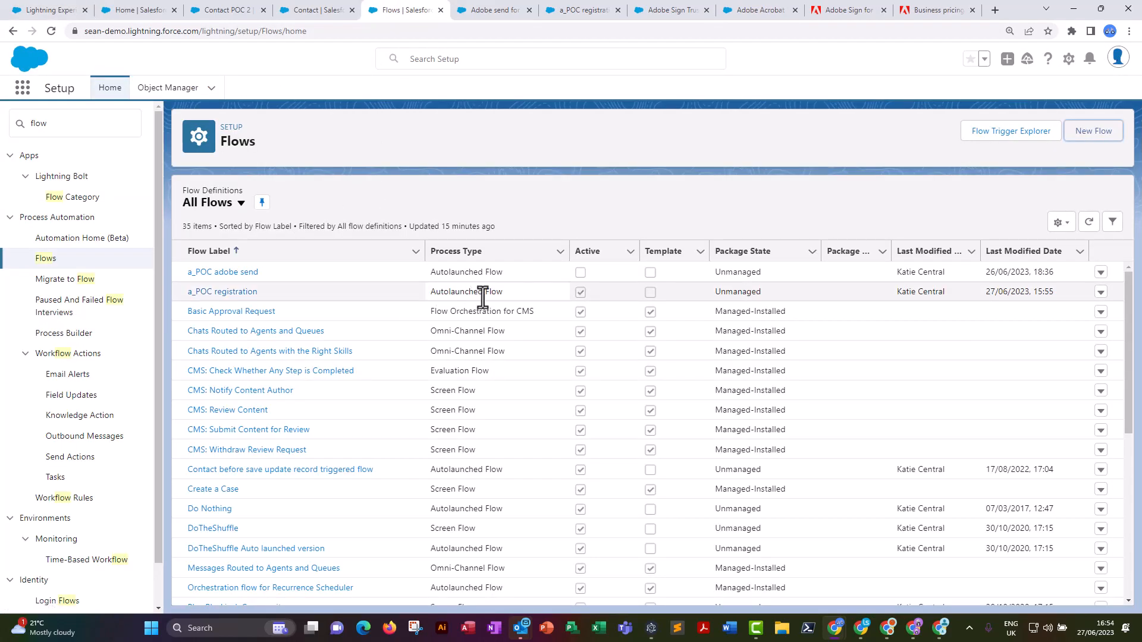
{"action": "left_click", "coordinate": [219, 291]}
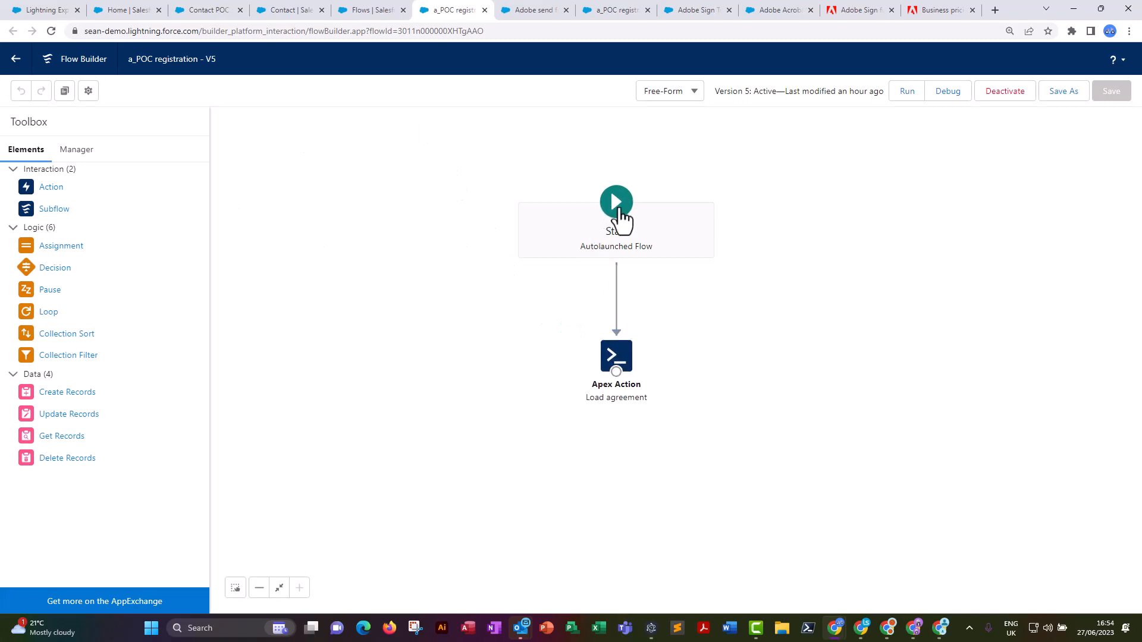
{"action": "double_click", "coordinate": [622, 360]}
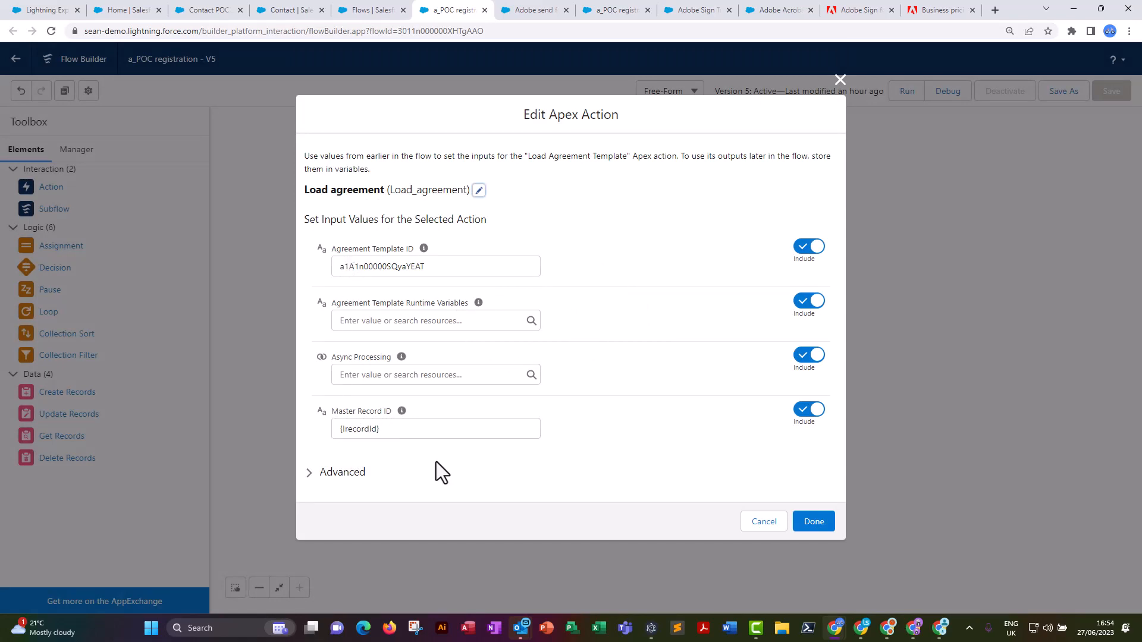
{"action": "left_click", "coordinate": [803, 357]}
{"action": "left_click", "coordinate": [807, 307]}
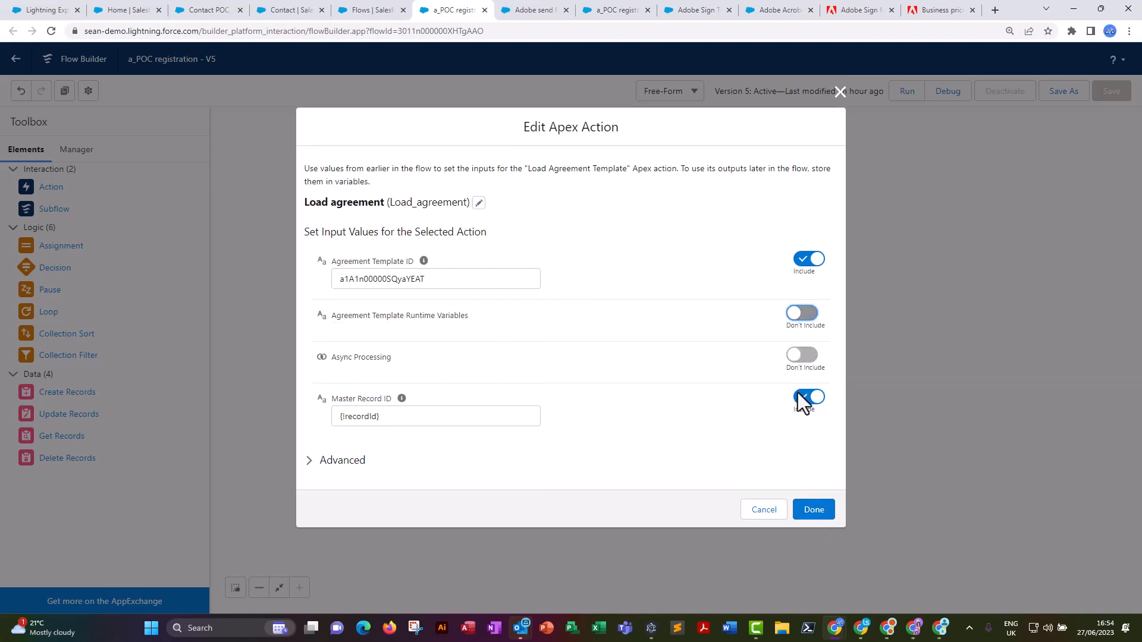
{"action": "left_click", "coordinate": [813, 510]}
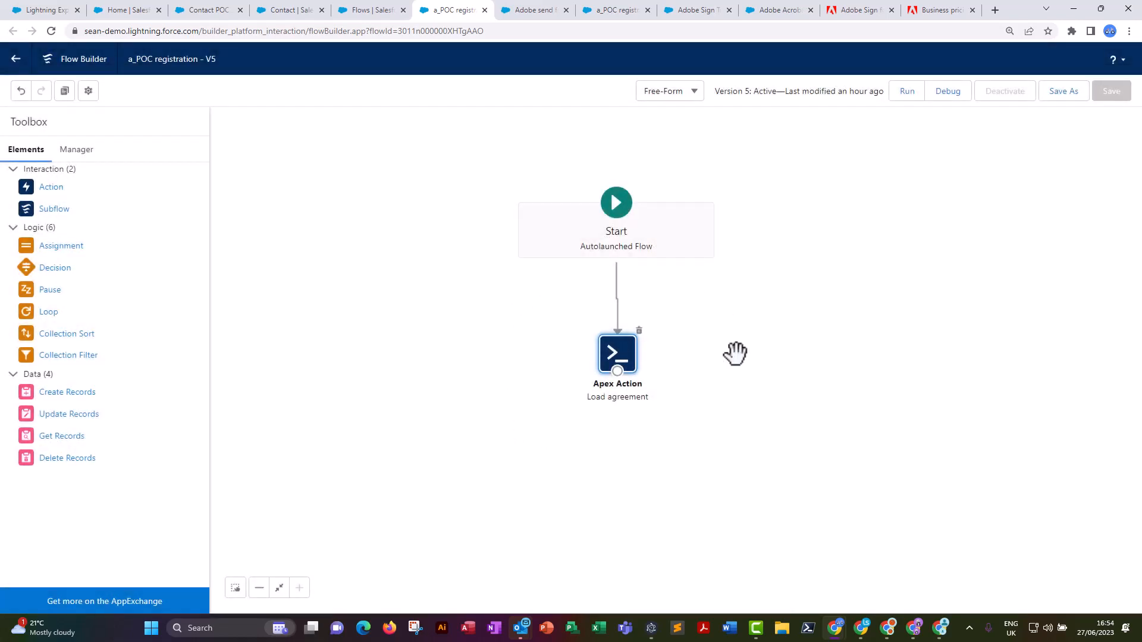
Save the a_POC registration flow as a new version and activate it, closing the flow when done.
{"action": "left_click", "coordinate": [1063, 92]}
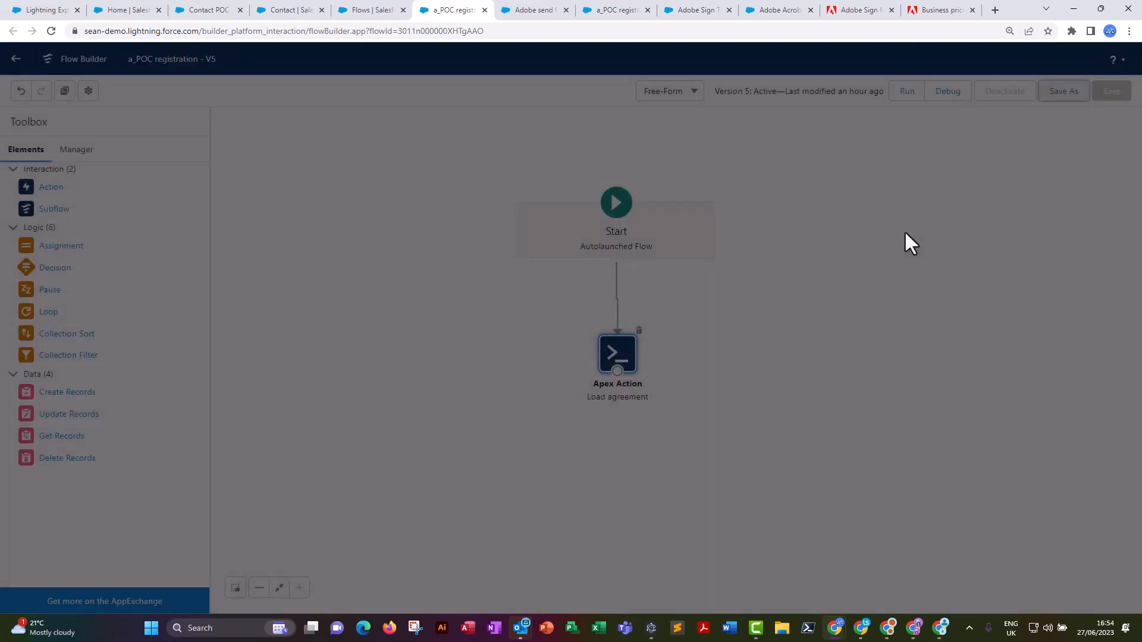
{"action": "left_click", "coordinate": [814, 426]}
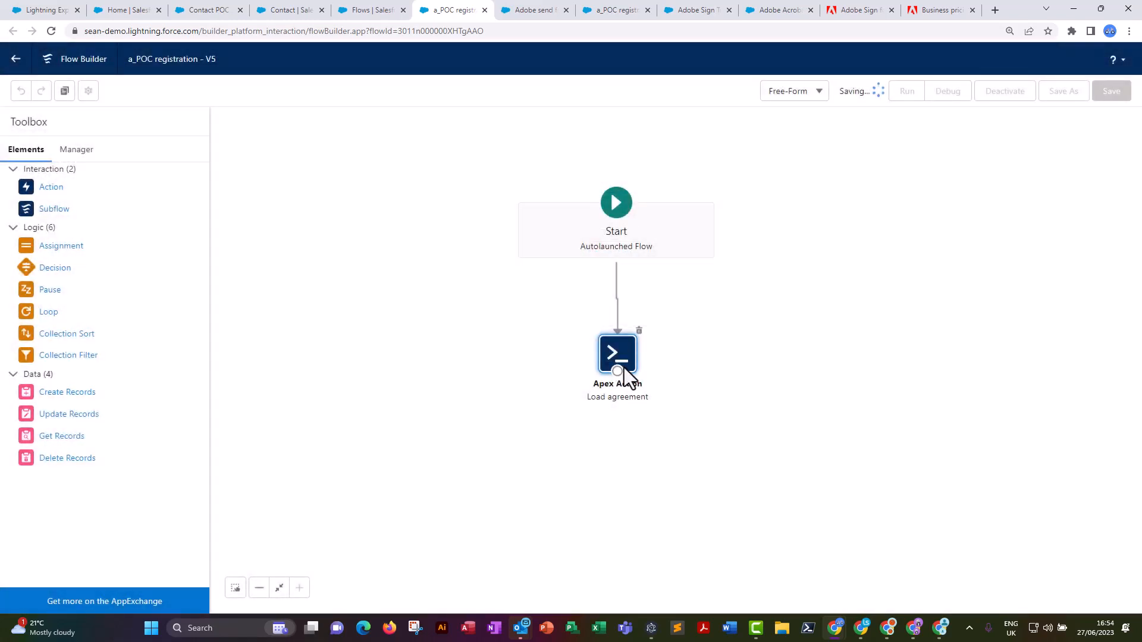
{"action": "left_click", "coordinate": [1010, 94]}
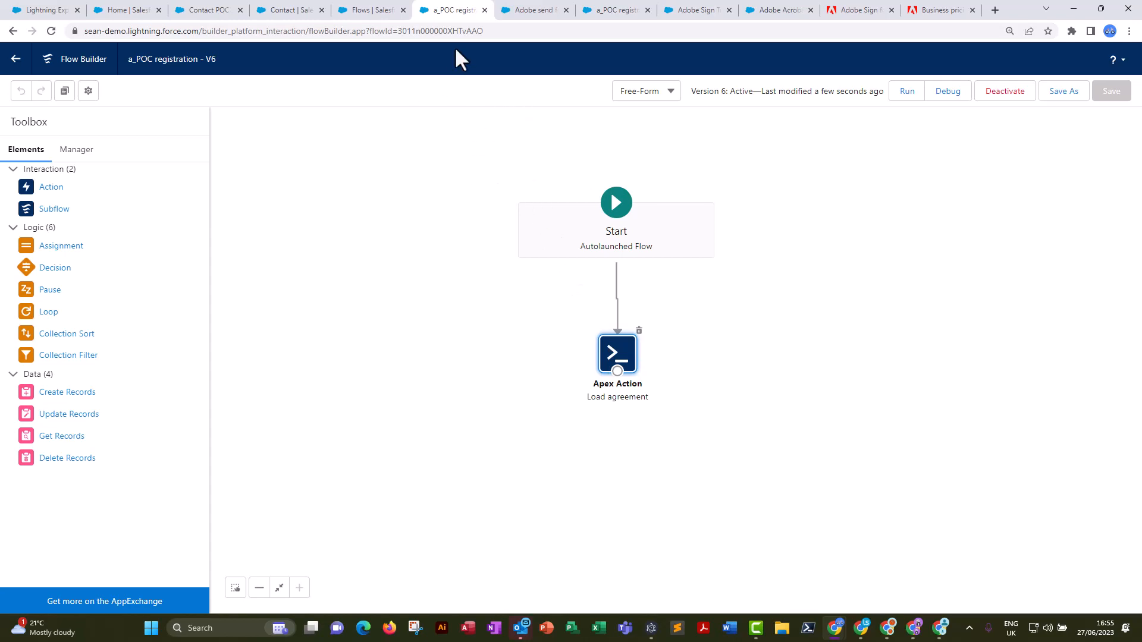
{"action": "left_click", "coordinate": [485, 10]}
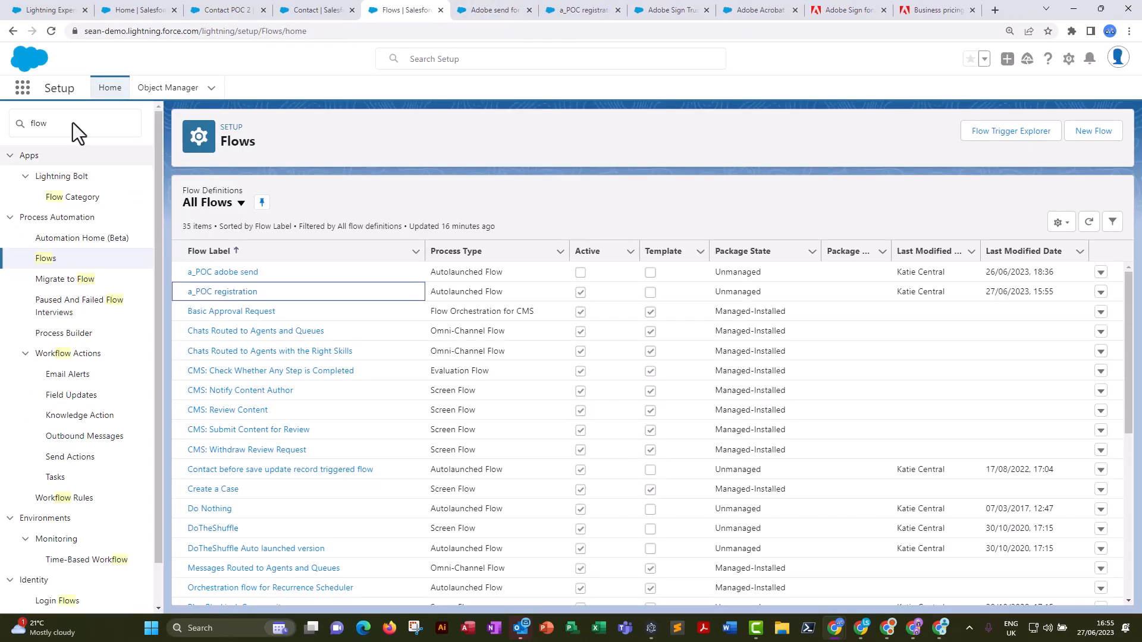
Find the Registration object in Object Manager and open its details.
{"action": "left_click", "coordinate": [160, 89]}
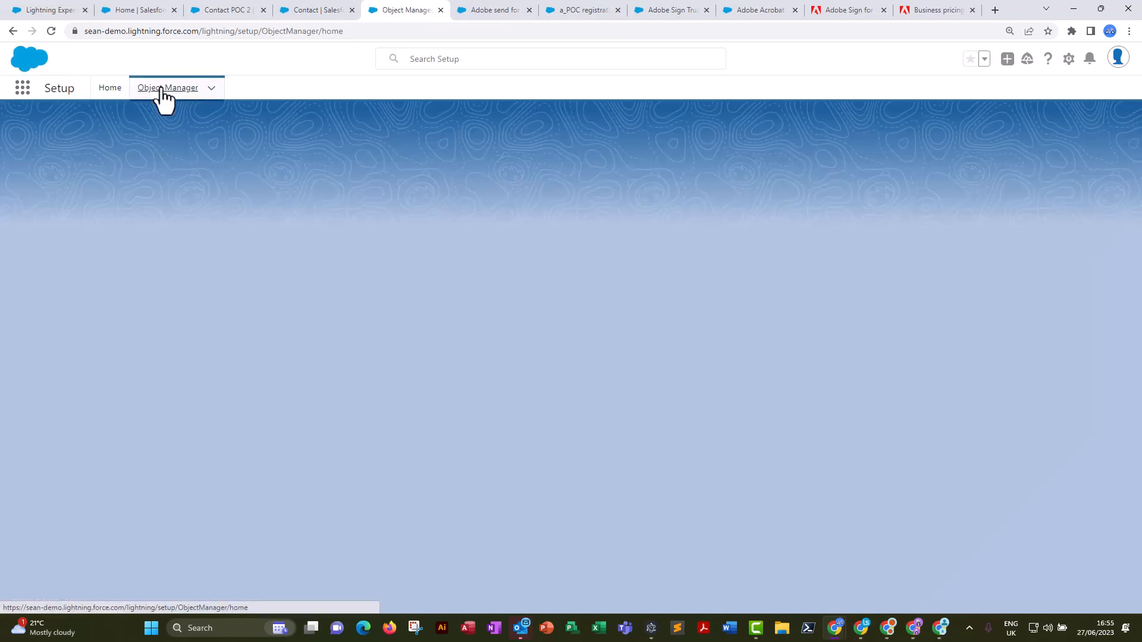
{"action": "left_click", "coordinate": [921, 131]}
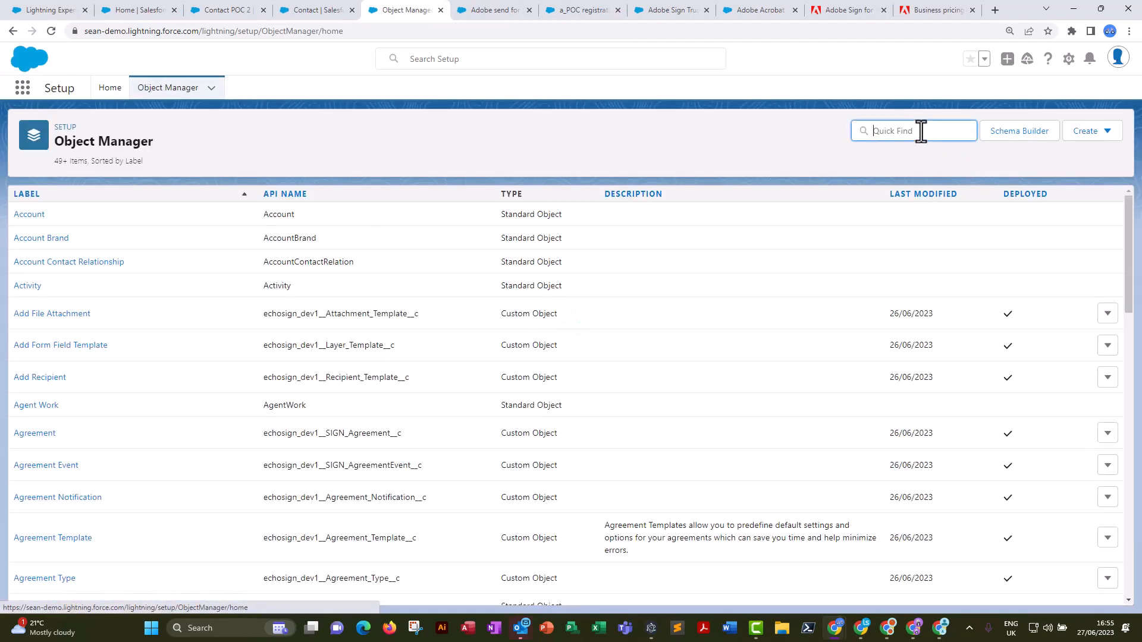
{"action": "type", "text": "kin"}
{"action": "type", "text": "regist"}
{"action": "left_click", "coordinate": [37, 224]}
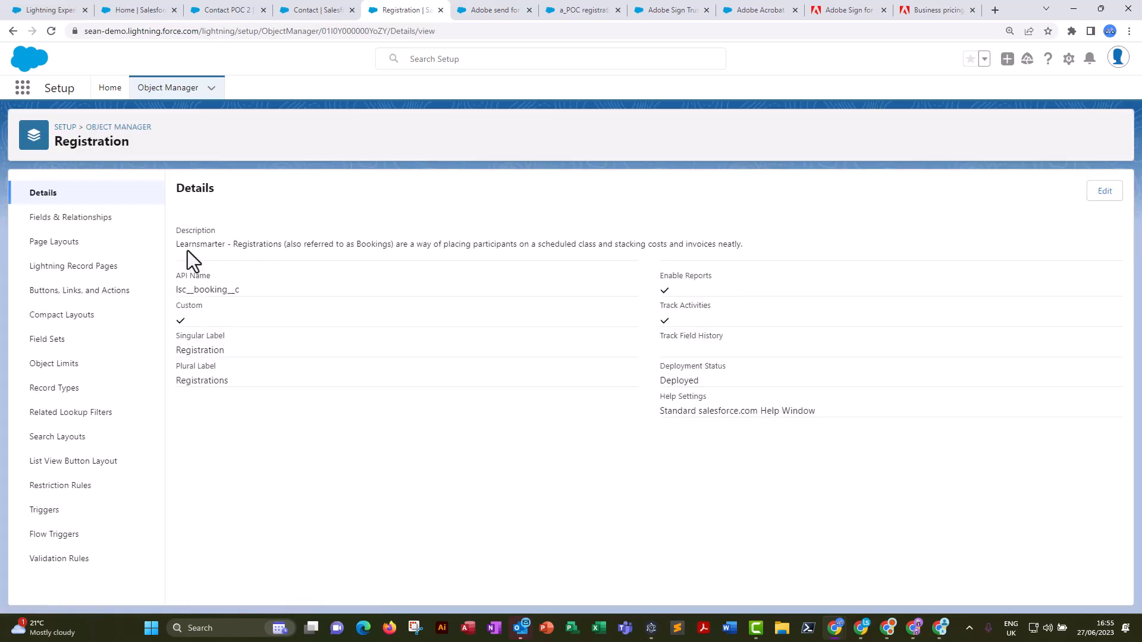
Find the "send it" formula field among the Registration object's fields and open its definition.
{"action": "left_click", "coordinate": [63, 219]}
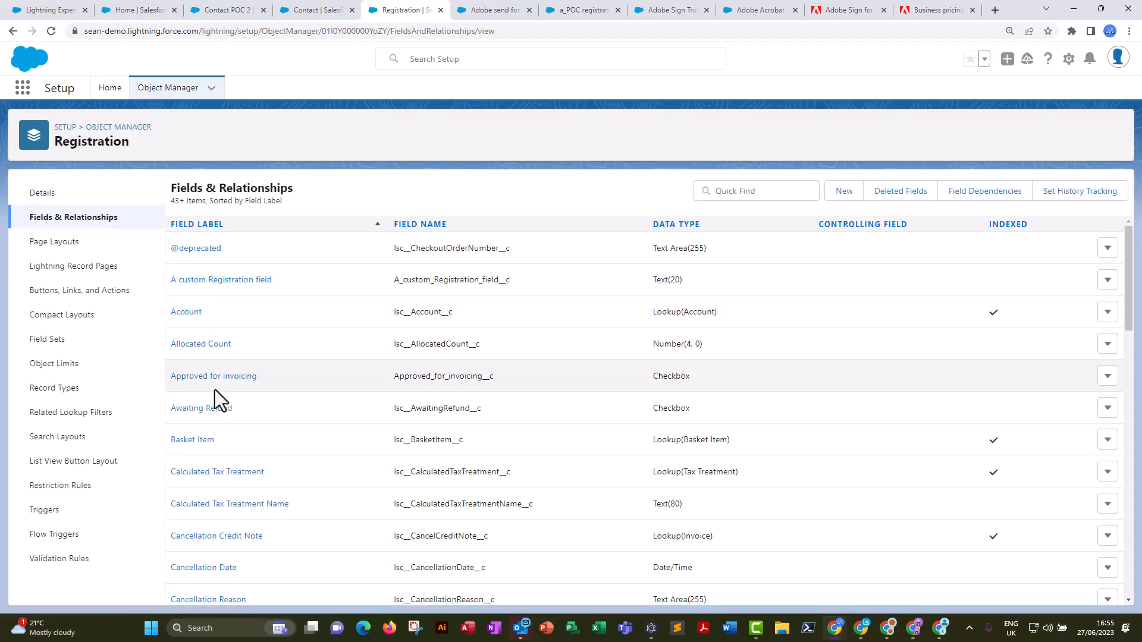
{"action": "scroll", "coordinate": [215, 390], "scroll_direction": "down", "scroll_amount": 8}
{"action": "scroll", "coordinate": [219, 391], "scroll_direction": "down", "scroll_amount": 9}
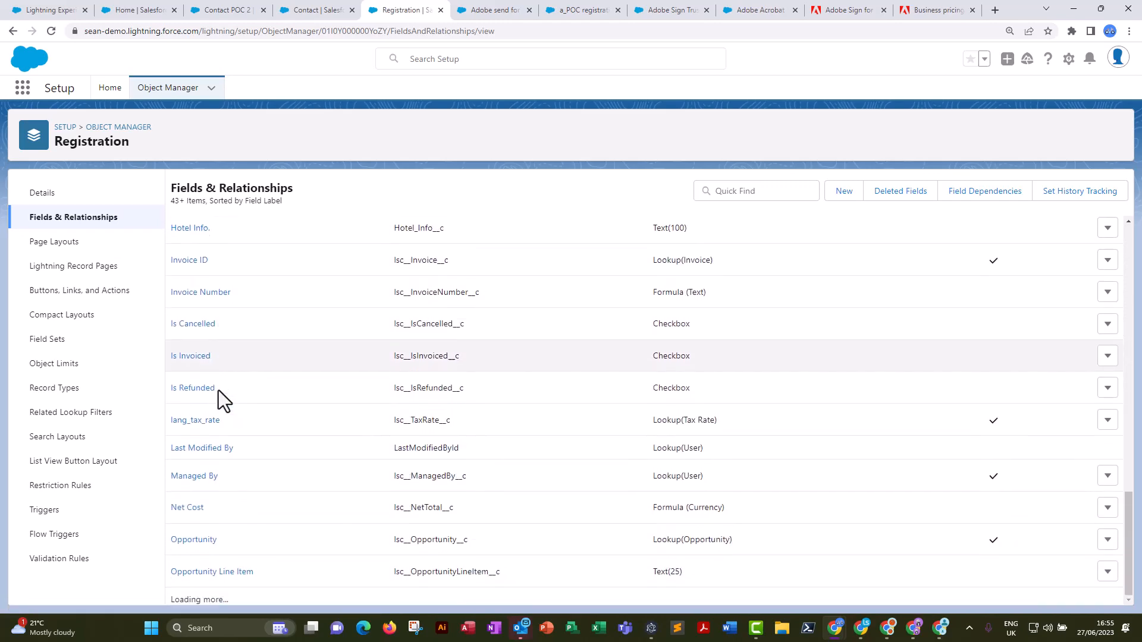
{"action": "scroll", "coordinate": [220, 530], "scroll_direction": "down", "scroll_amount": 5}
{"action": "scroll", "coordinate": [216, 523], "scroll_direction": "down", "scroll_amount": 10}
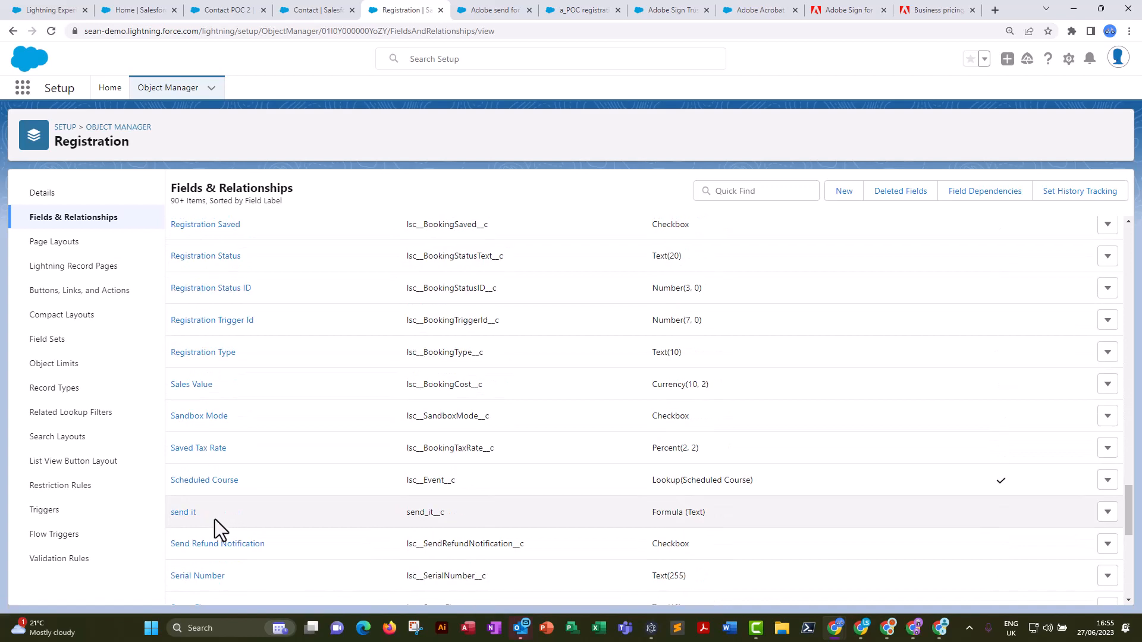
{"action": "scroll", "coordinate": [215, 520], "scroll_direction": "down", "scroll_amount": 3}
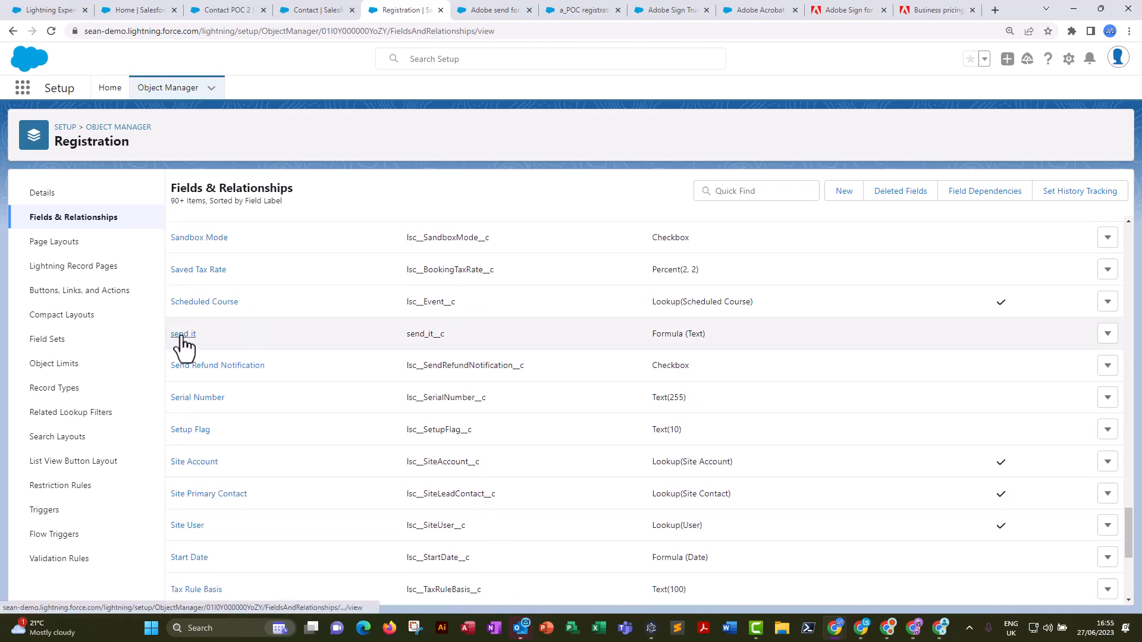
{"action": "left_click", "coordinate": [182, 335]}
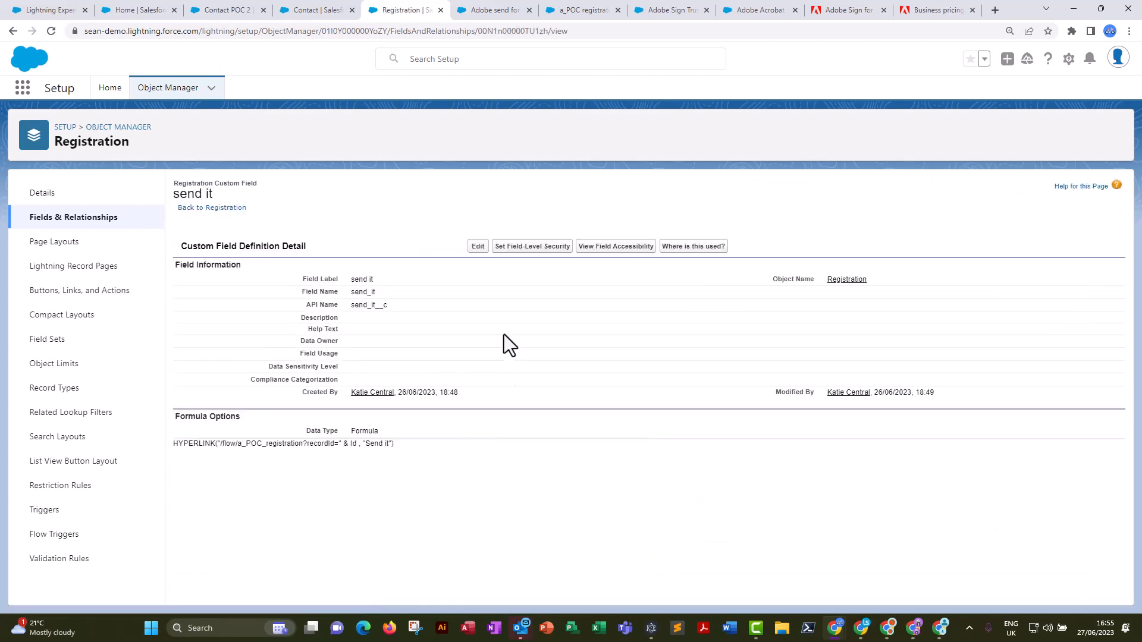
Examine the "send it" field's HYPERLINK formula, including its flow path, recordId parameter and link text, and leave without saving.
{"action": "left_click", "coordinate": [479, 248]}
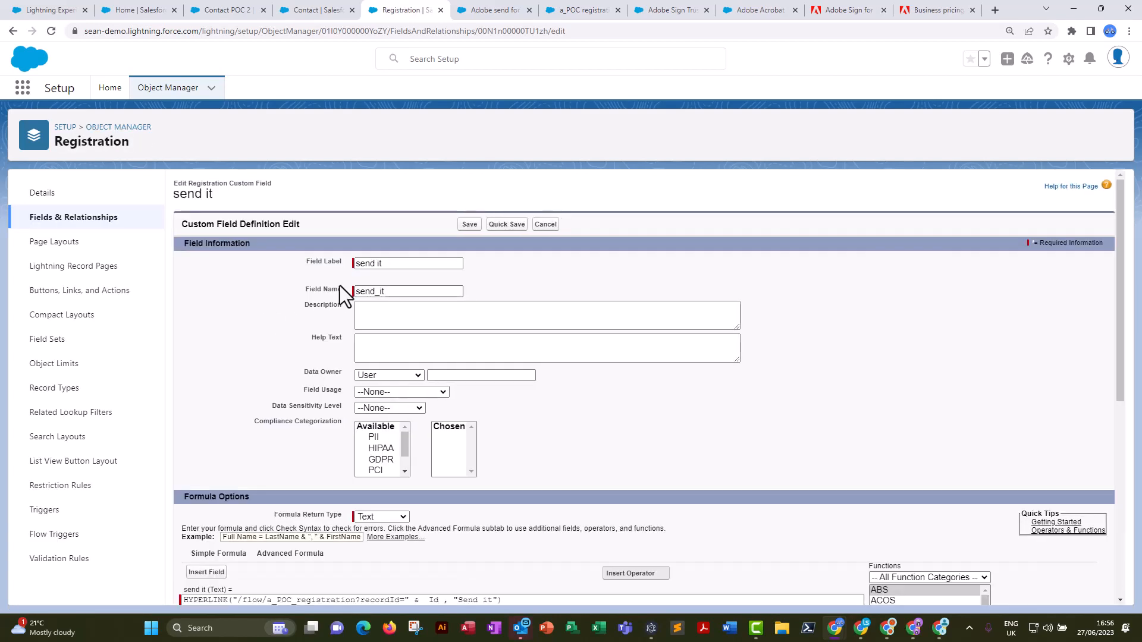
{"action": "scroll", "coordinate": [297, 416], "scroll_direction": "down", "scroll_amount": 5}
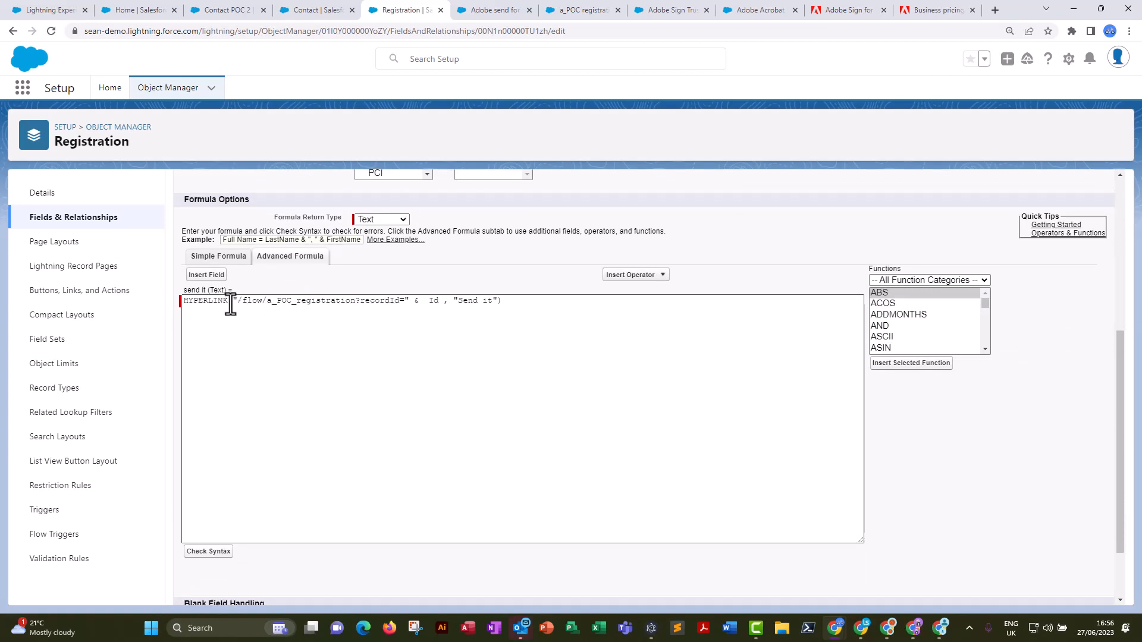
{"action": "left_click_drag", "start_coordinate": [236, 302], "coordinate": [361, 301]}
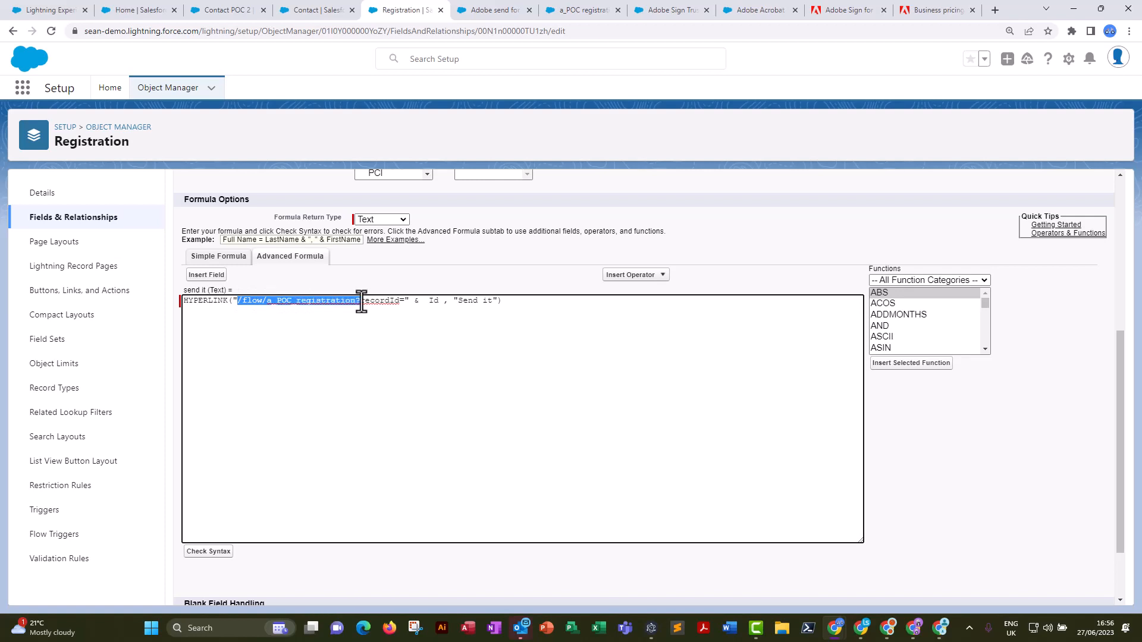
{"action": "left_click_drag", "start_coordinate": [233, 303], "coordinate": [356, 302]}
{"action": "left_click_drag", "start_coordinate": [444, 301], "coordinate": [407, 301]}
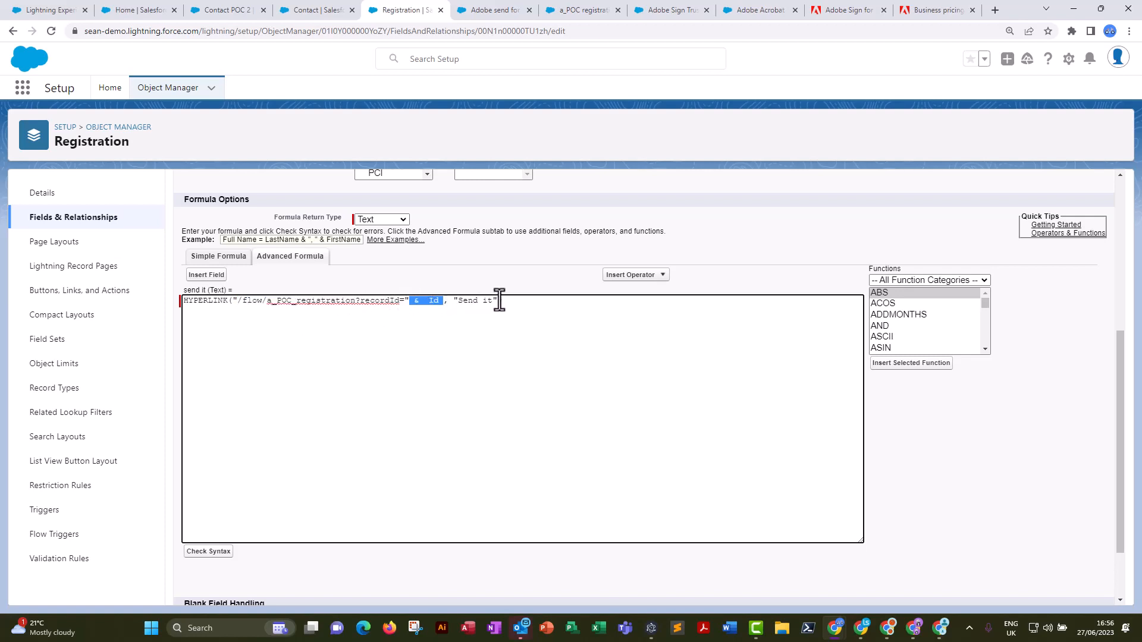
{"action": "left_click", "coordinate": [271, 417]}
{"action": "scroll", "coordinate": [467, 524], "scroll_direction": "down", "scroll_amount": 3}
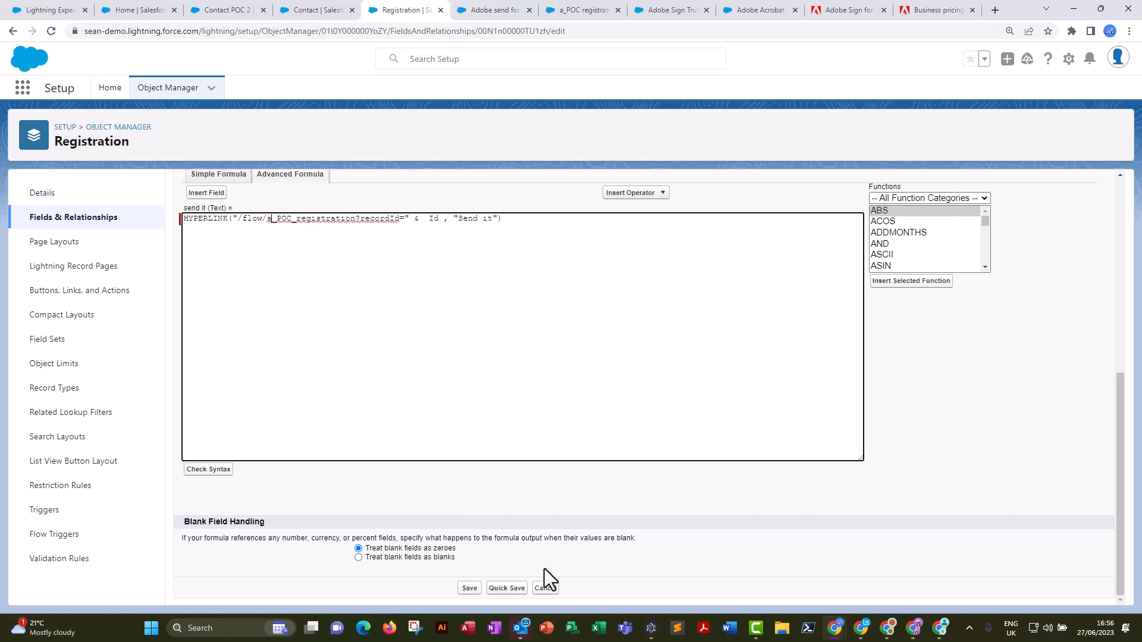
{"action": "scroll", "coordinate": [544, 570], "scroll_direction": "up", "scroll_amount": 3}
{"action": "scroll", "coordinate": [586, 429], "scroll_direction": "up", "scroll_amount": 4}
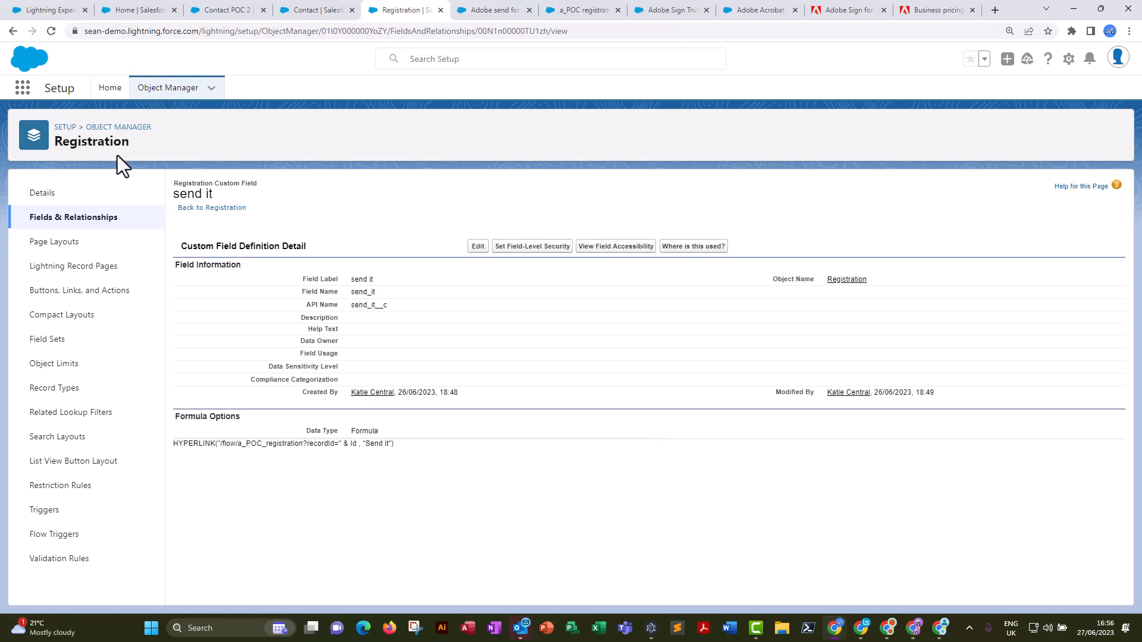
Open the Registration object's Registration Form field set to check the fields it includes.
{"action": "left_click", "coordinate": [53, 340]}
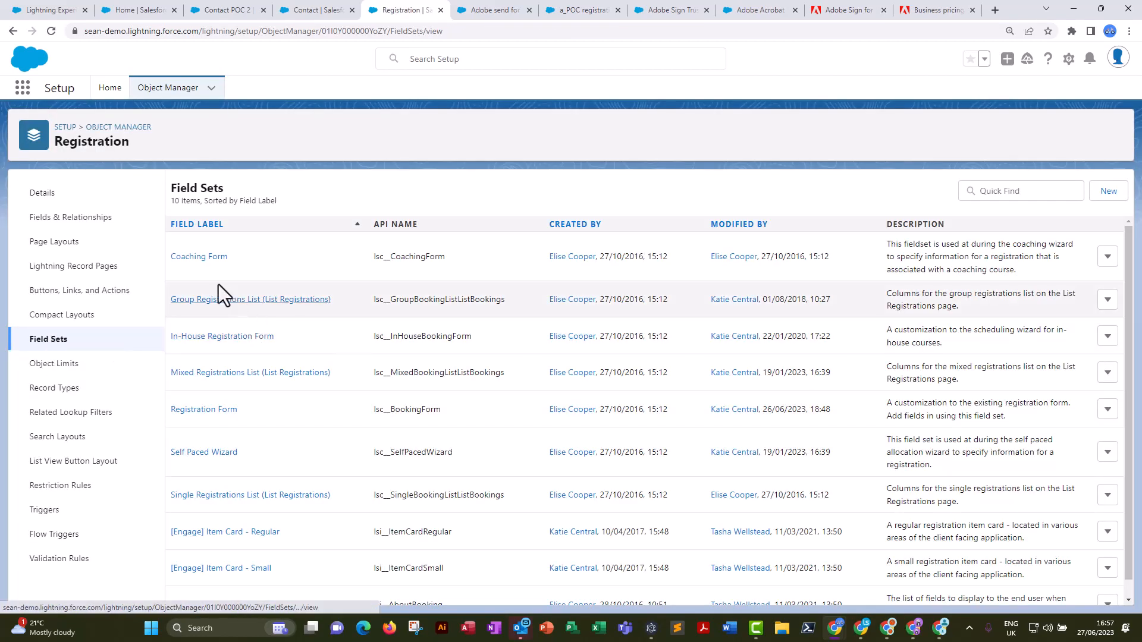
{"action": "scroll", "coordinate": [201, 534], "scroll_direction": "down", "scroll_amount": 1}
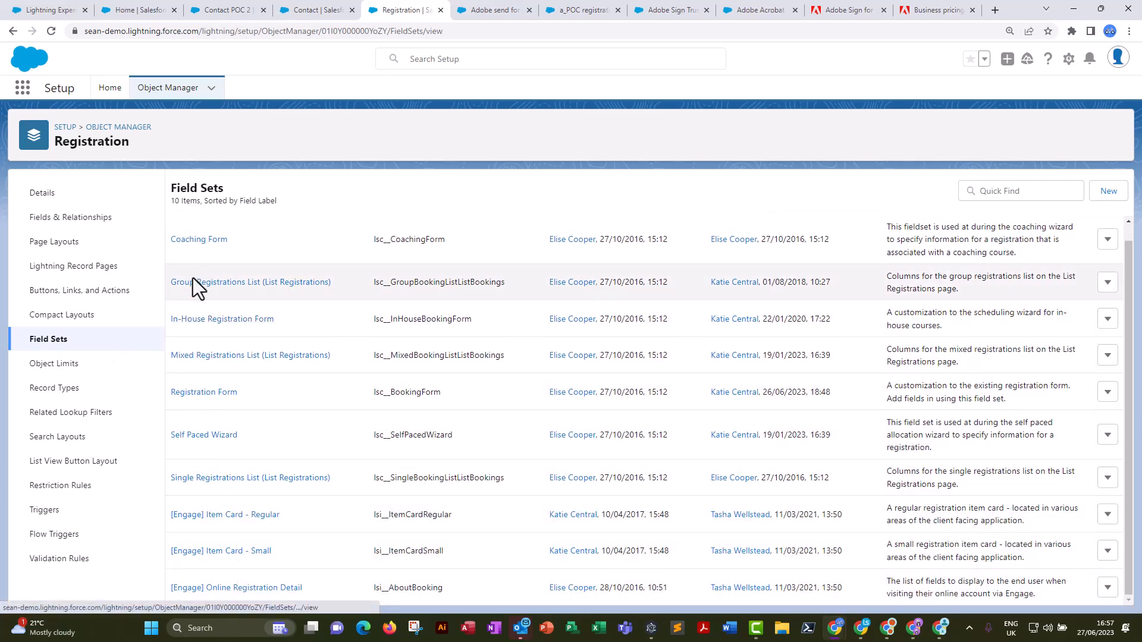
{"action": "left_click", "coordinate": [197, 392]}
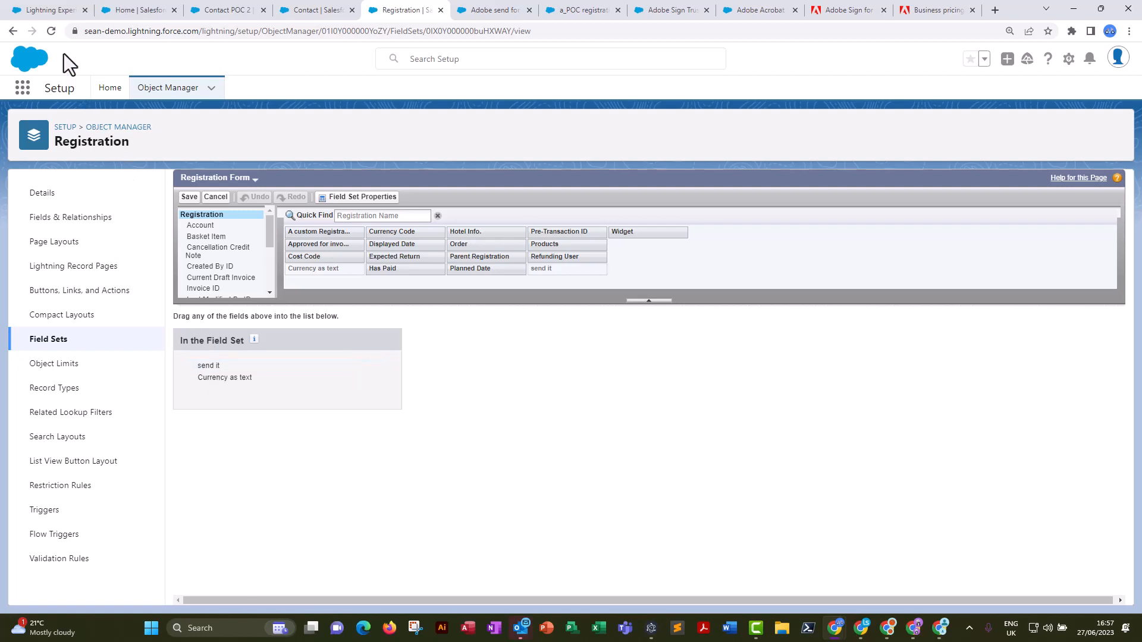
Return to the Registration 0000095 record and launch the registration flow from its "Send it" link.
{"action": "left_click", "coordinate": [58, 11]}
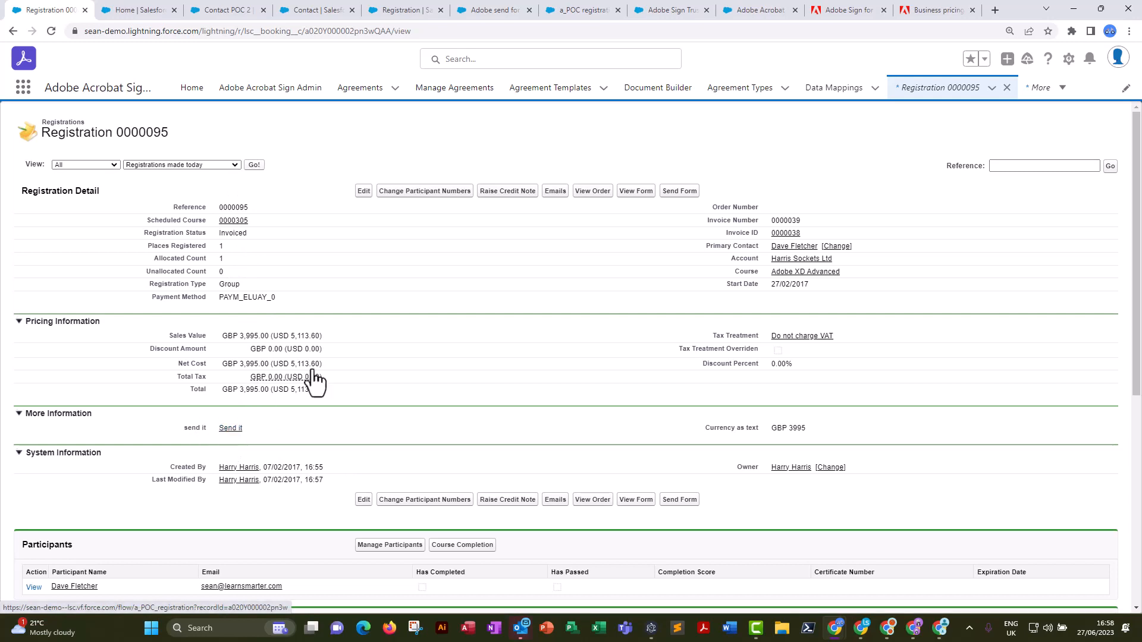
{"action": "left_click", "coordinate": [228, 430]}
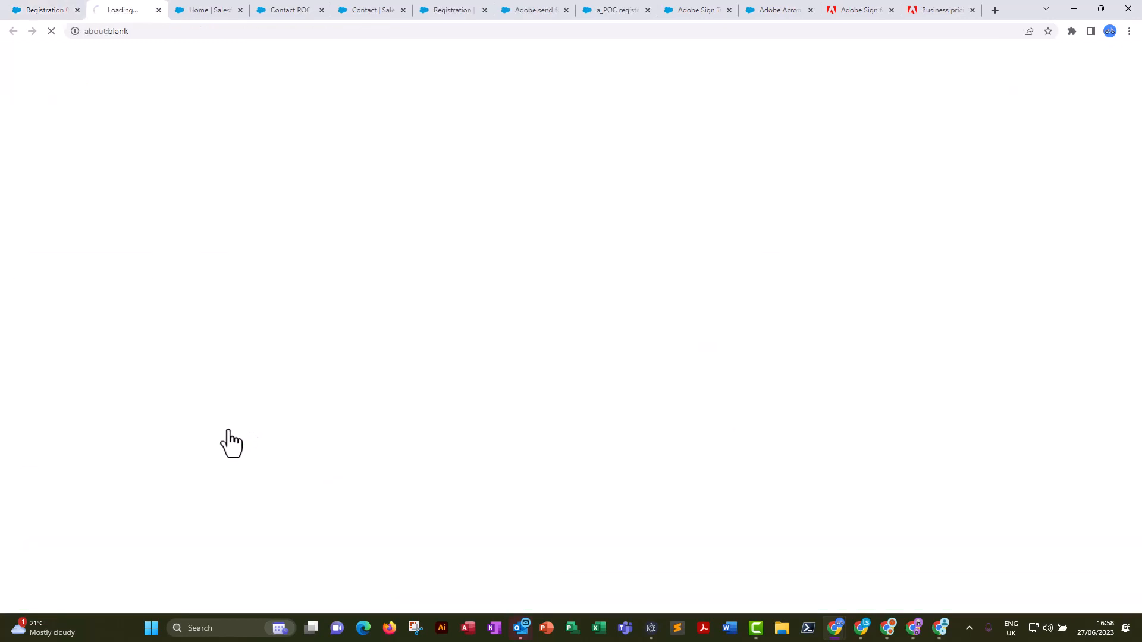